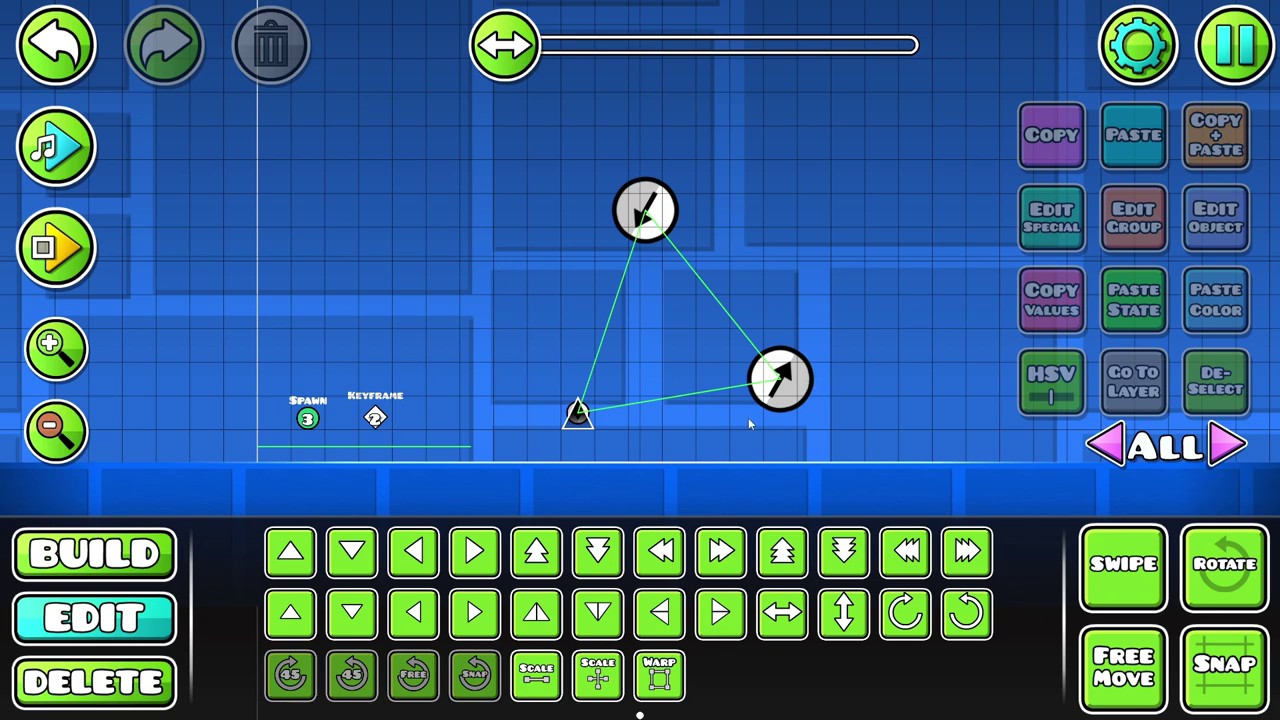
Look over the spike's existing triangular keyframe path and playtest its animation
left_click_drag(652, 311, 696, 275)
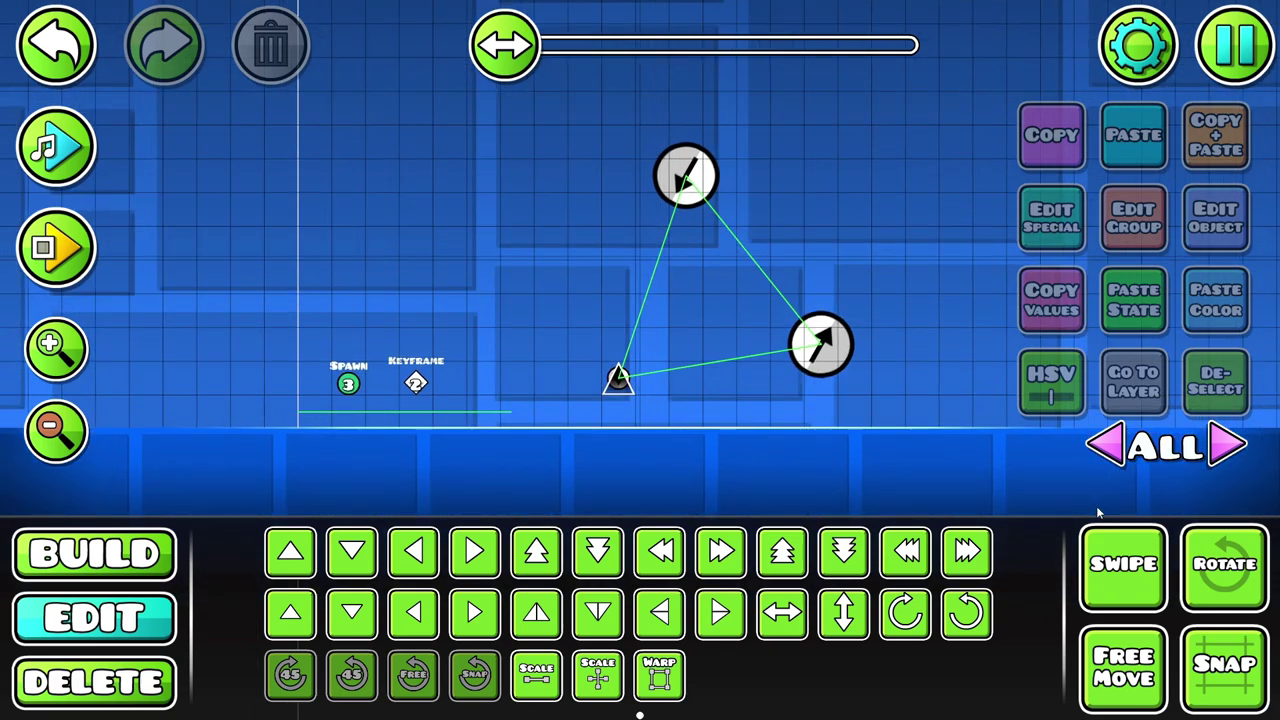
left_click(1112, 552)
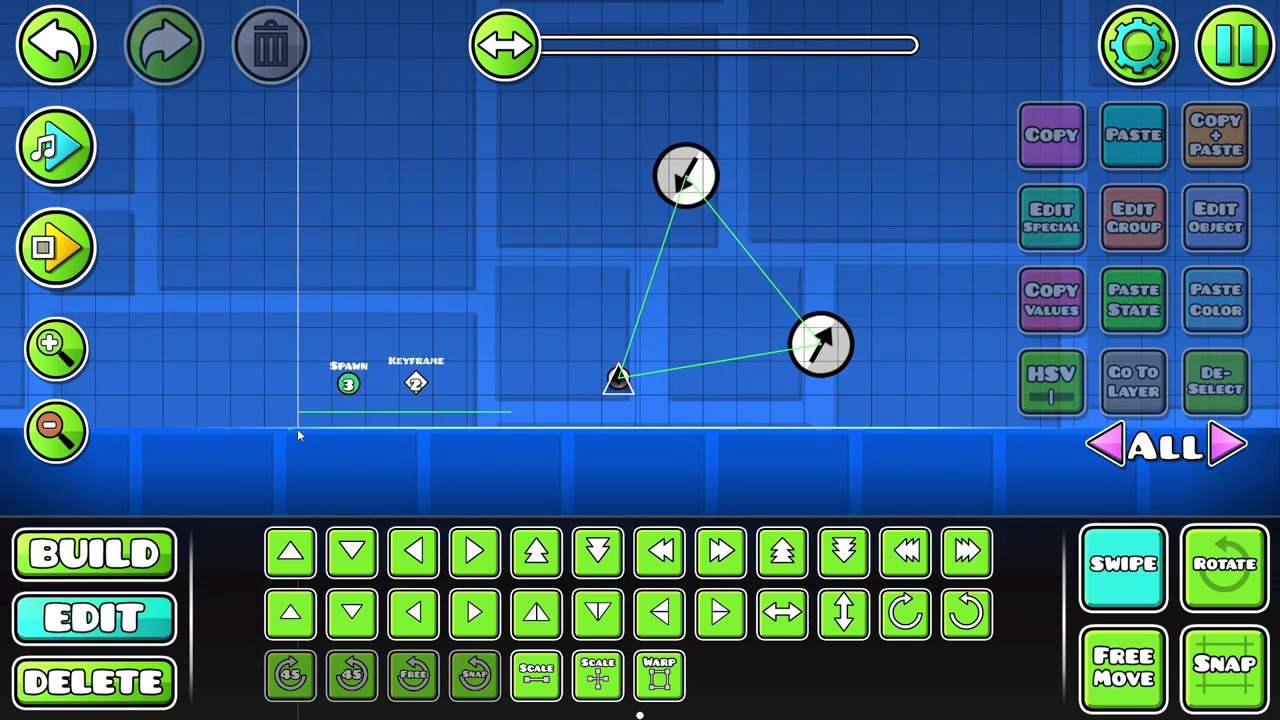
left_click_drag(297, 428, 911, 428)
left_click(1220, 394)
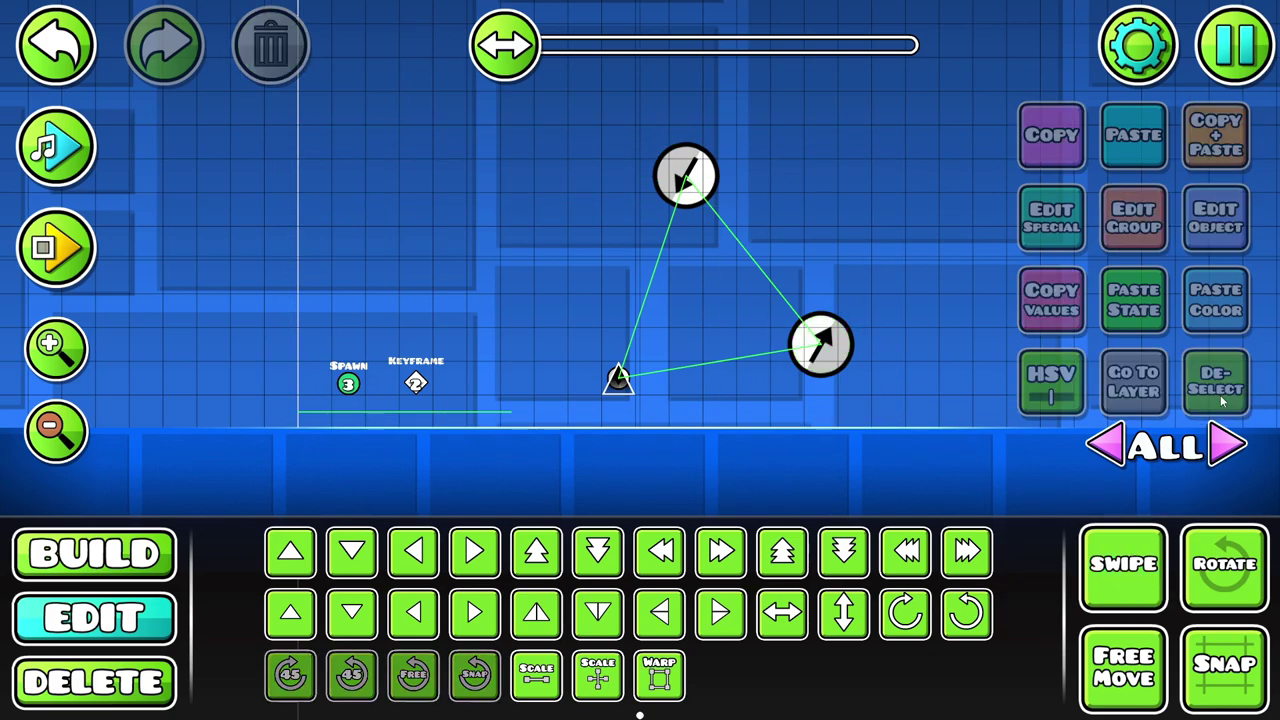
left_click_drag(705, 326, 622, 337)
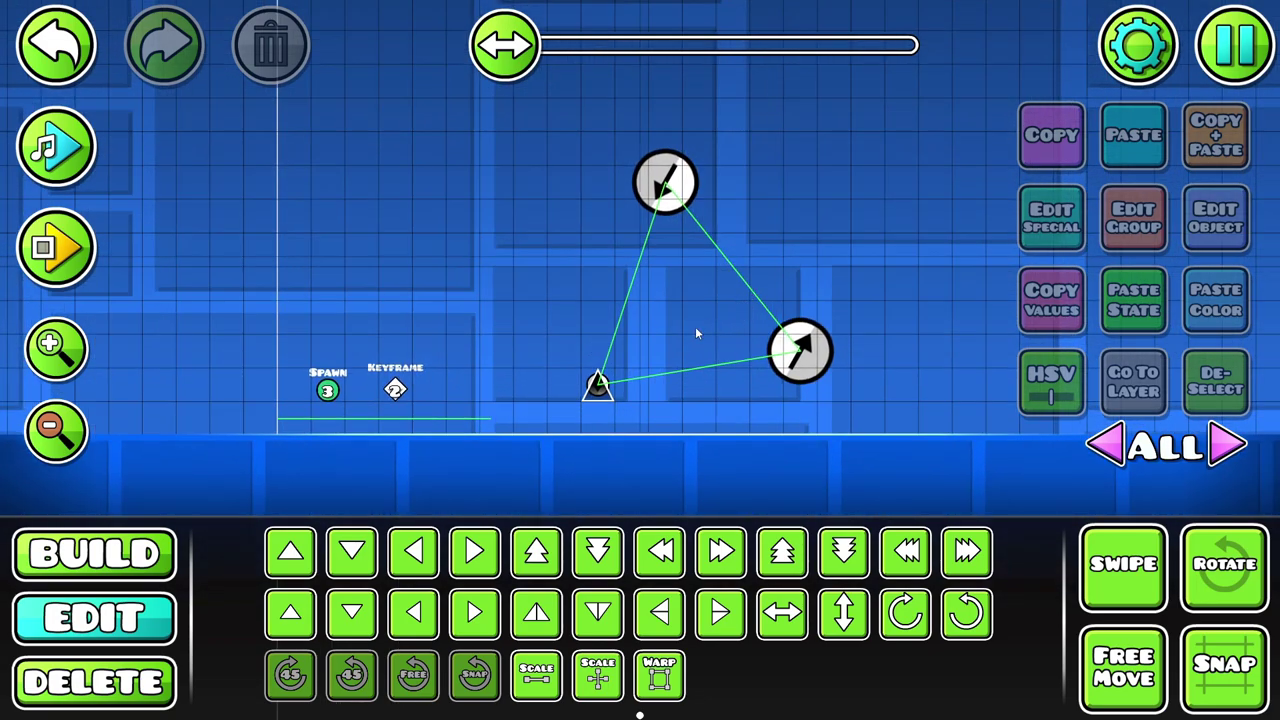
mouse_move(607, 343)
left_mouse_down()
mouse_move(686, 297)
mouse_move(671, 322)
mouse_move(598, 327)
left_mouse_up()
mouse_move(296, 238)
left_mouse_down()
mouse_move(266, 220)
mouse_move(298, 226)
left_mouse_up()
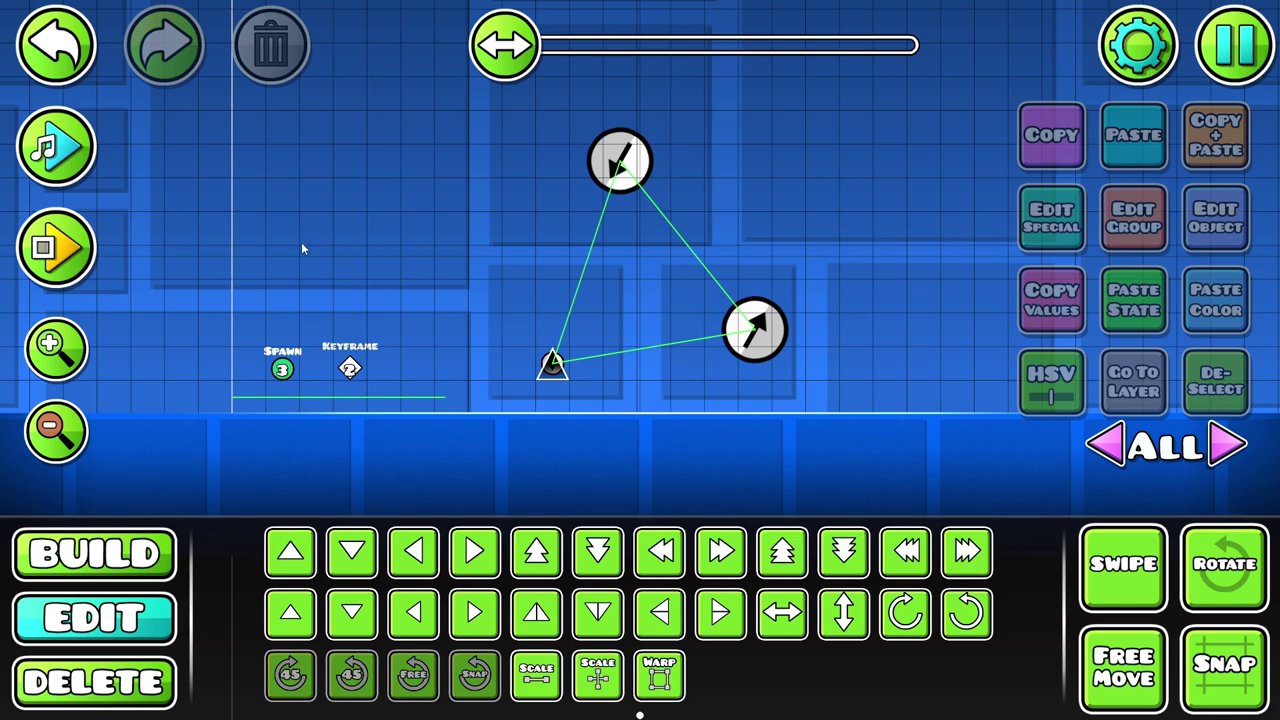
left_click_drag(303, 242, 457, 318)
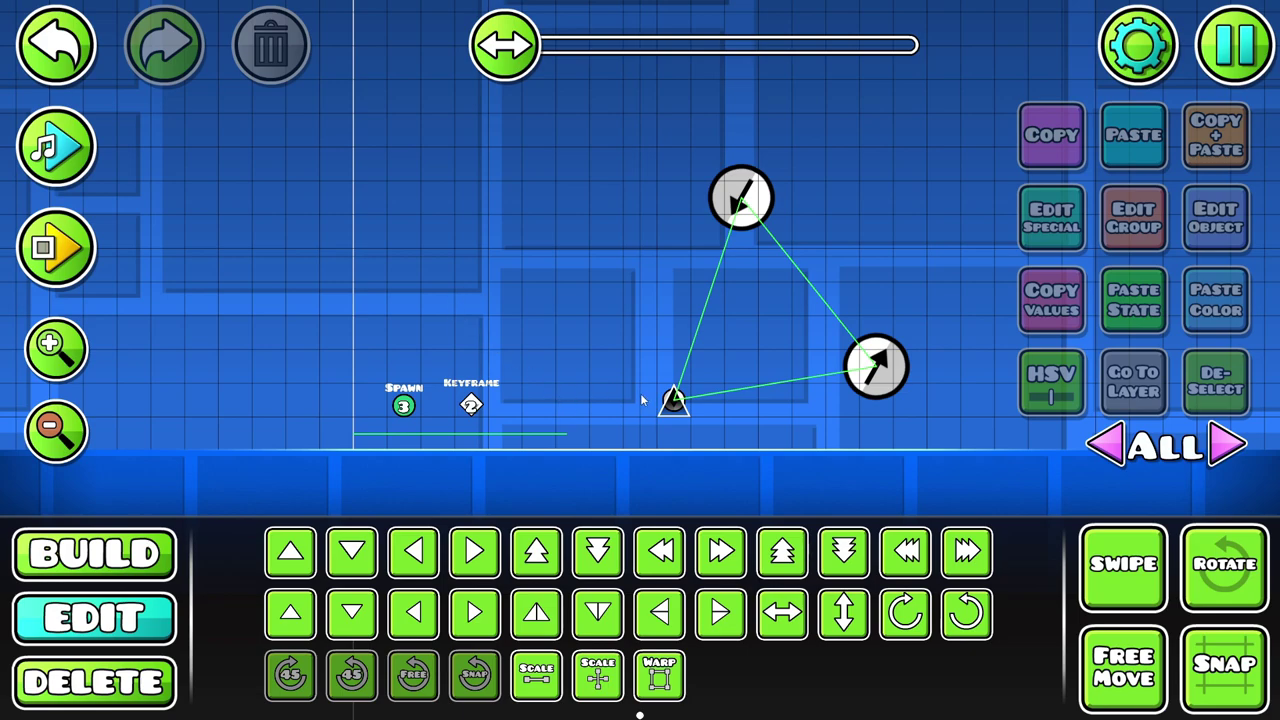
left_click(58, 266)
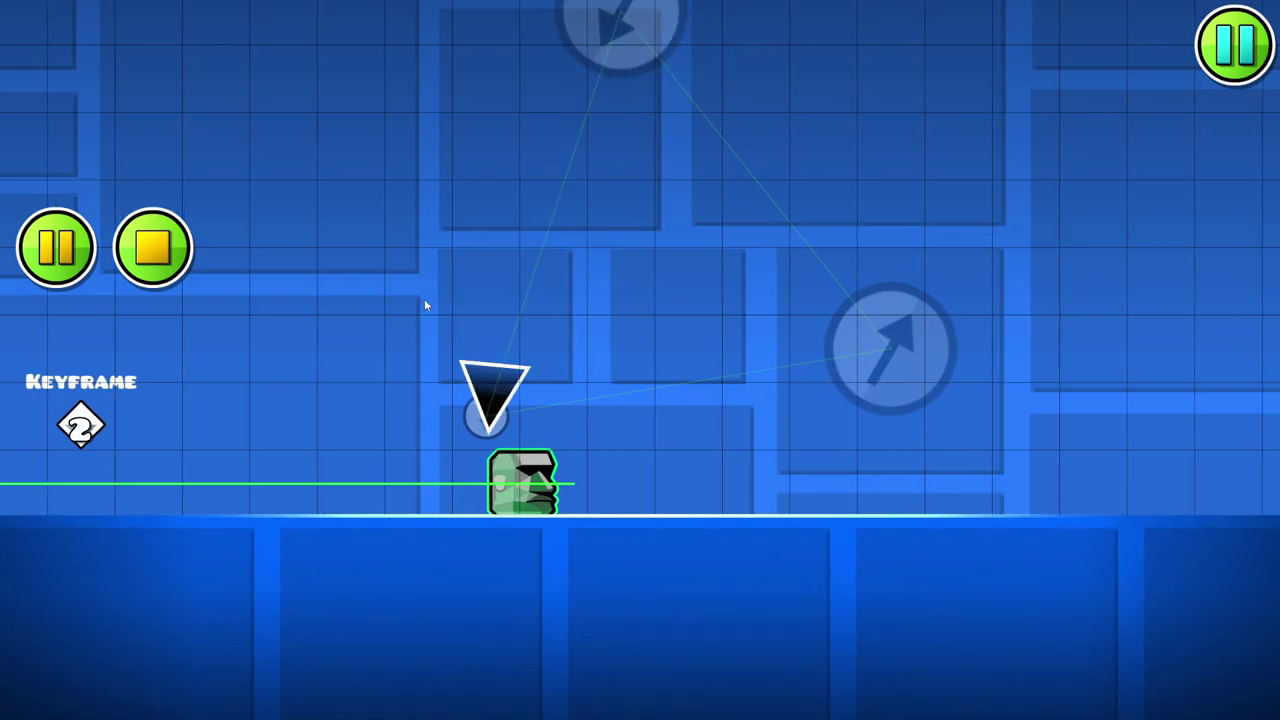
left_click(178, 236)
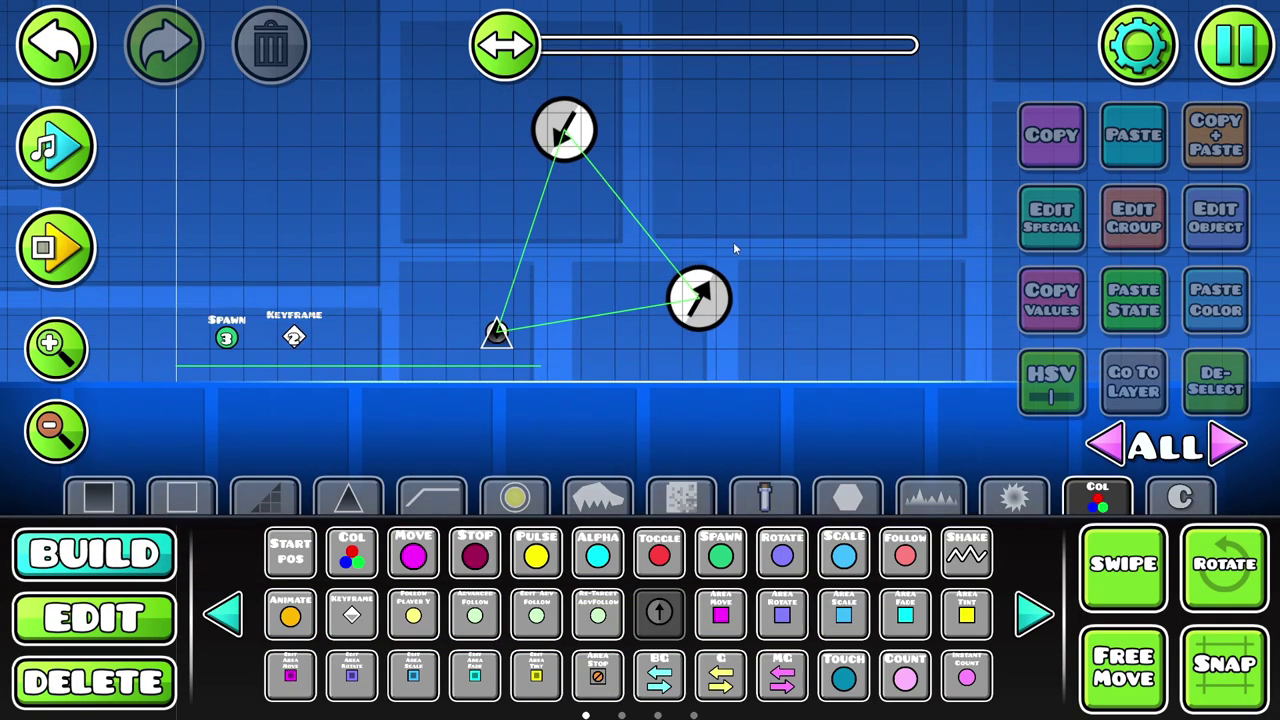
Place a Keyframe trigger in the empty area to the right of the existing triangular path
left_click_drag(652, 291, 220, 291)
left_click(335, 615)
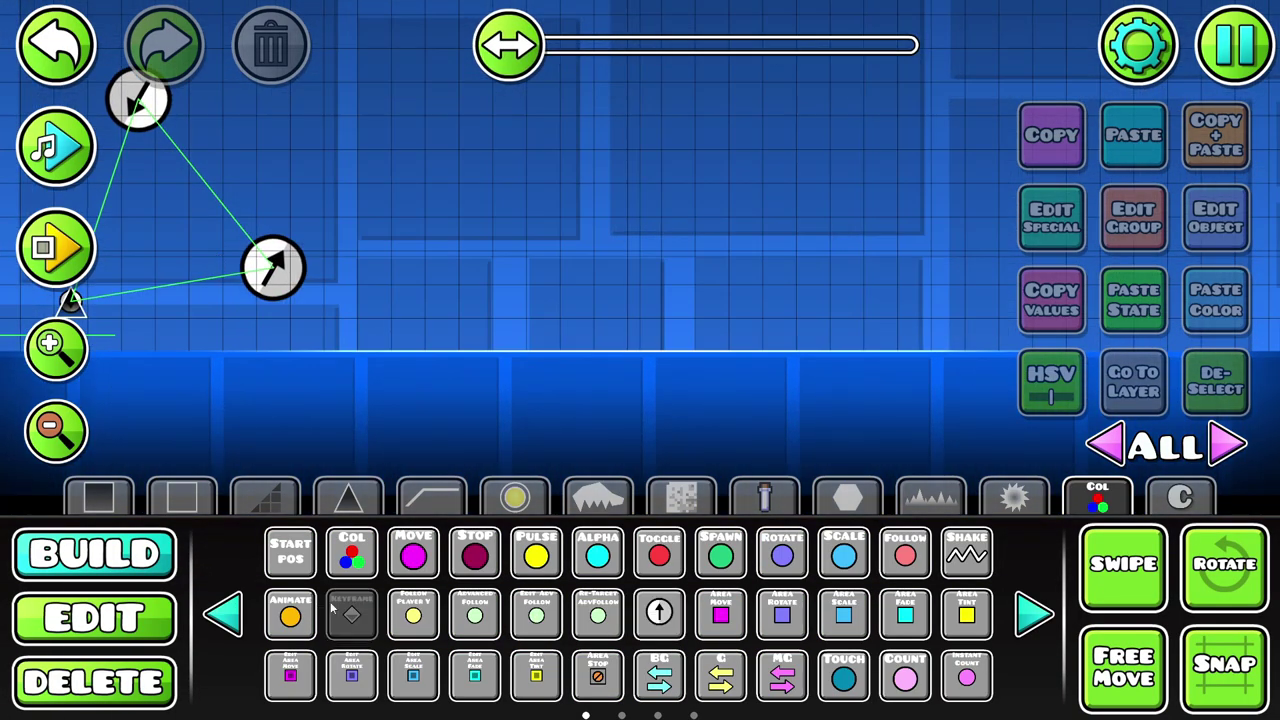
left_click_drag(535, 196, 449, 187)
left_click(532, 290)
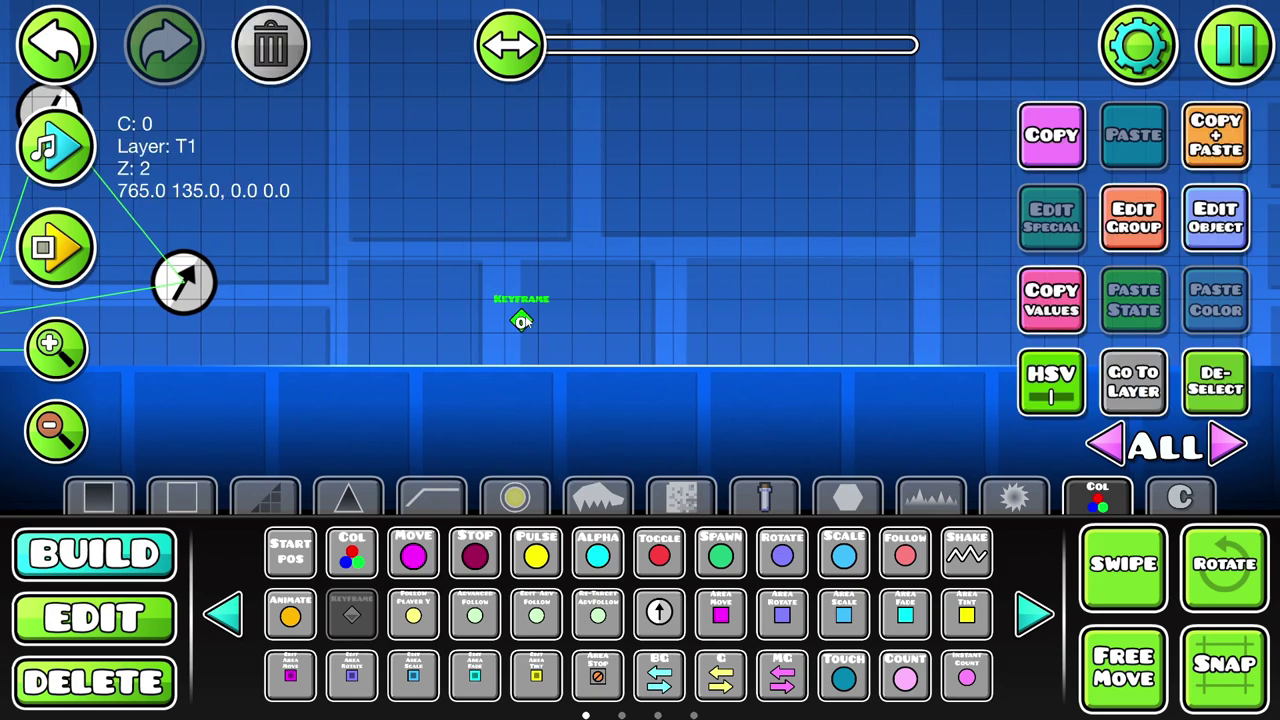
Place a keyframe point six grid blocks to the right of the new Keyframe trigger
left_click_drag(632, 386, 558, 393)
left_click(659, 614)
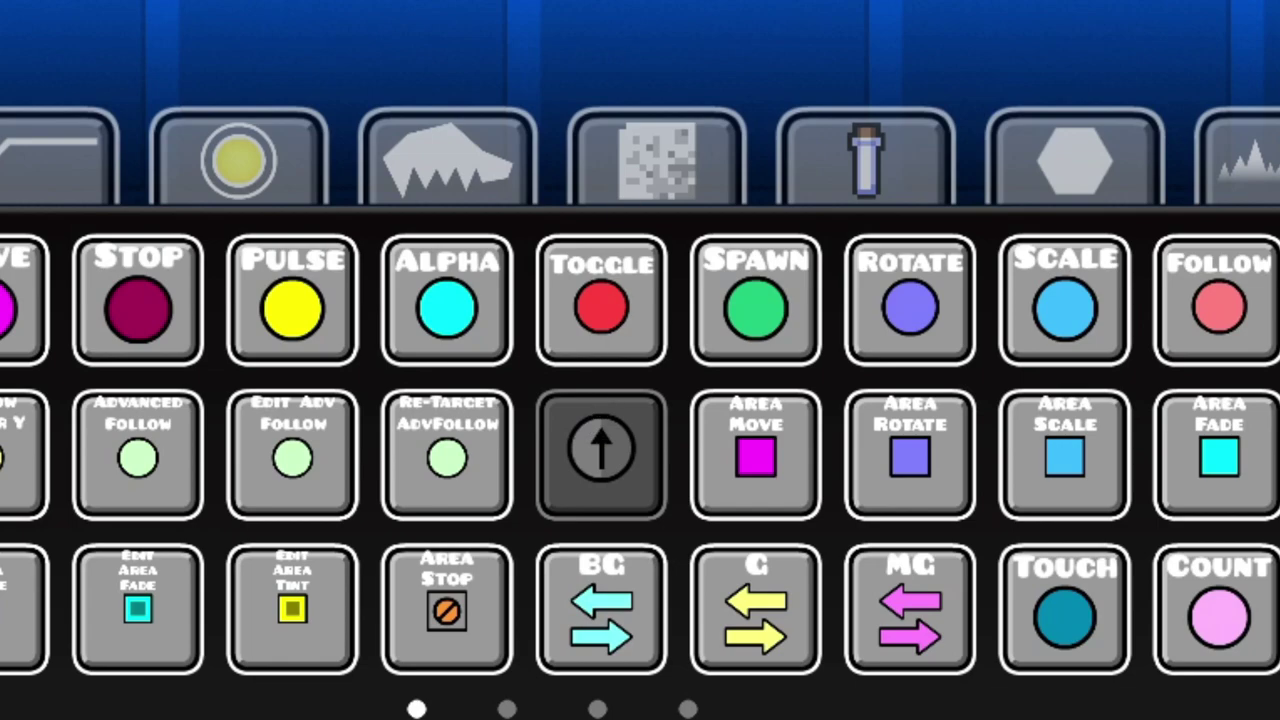
key("2")
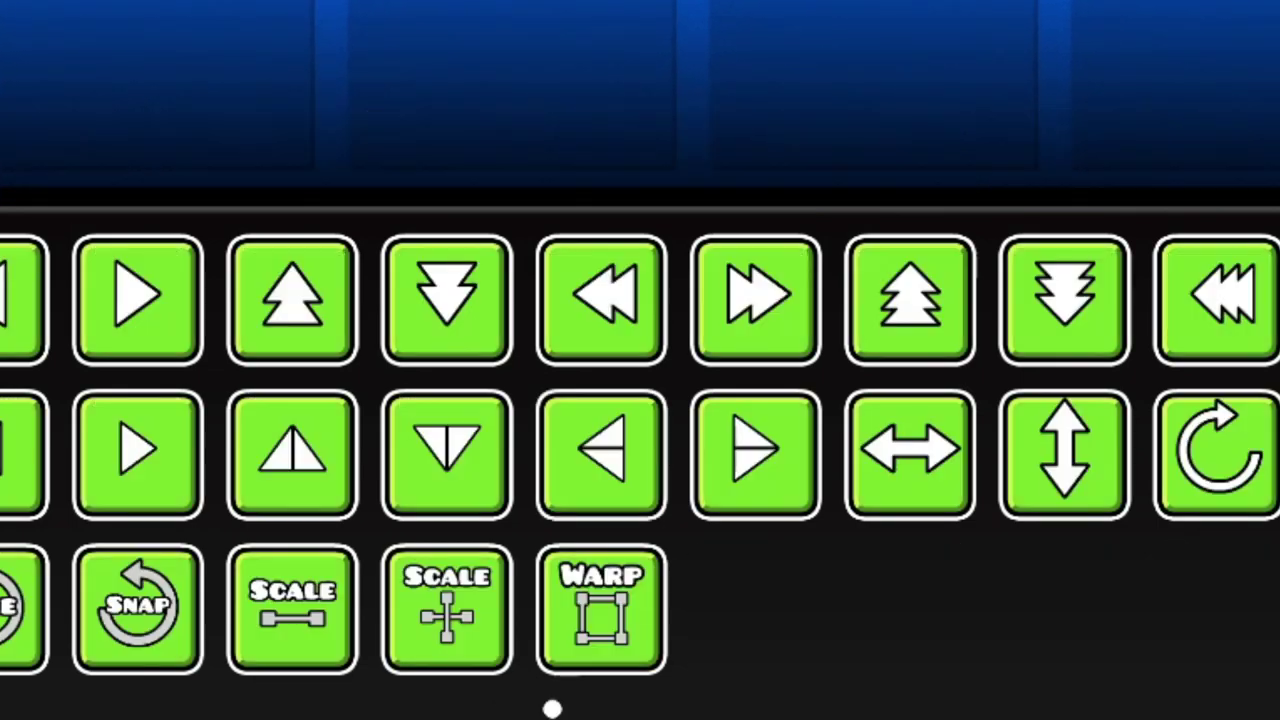
left_click_drag(503, 327, 620, 358)
left_click(592, 353)
left_click(1214, 220)
left_click_drag(739, 345, 505, 316)
left_click(678, 337)
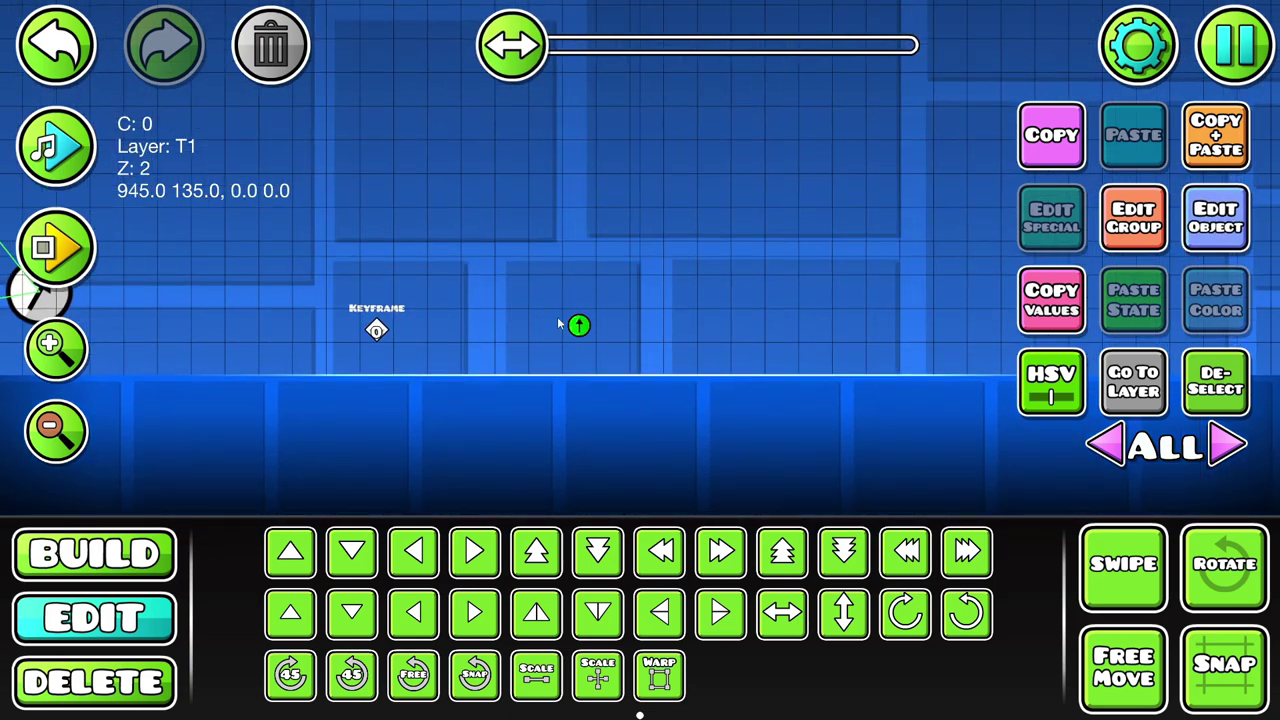
Assign the next free group ID, 4, to the keyframe point
left_click(1108, 221)
left_click(364, 274)
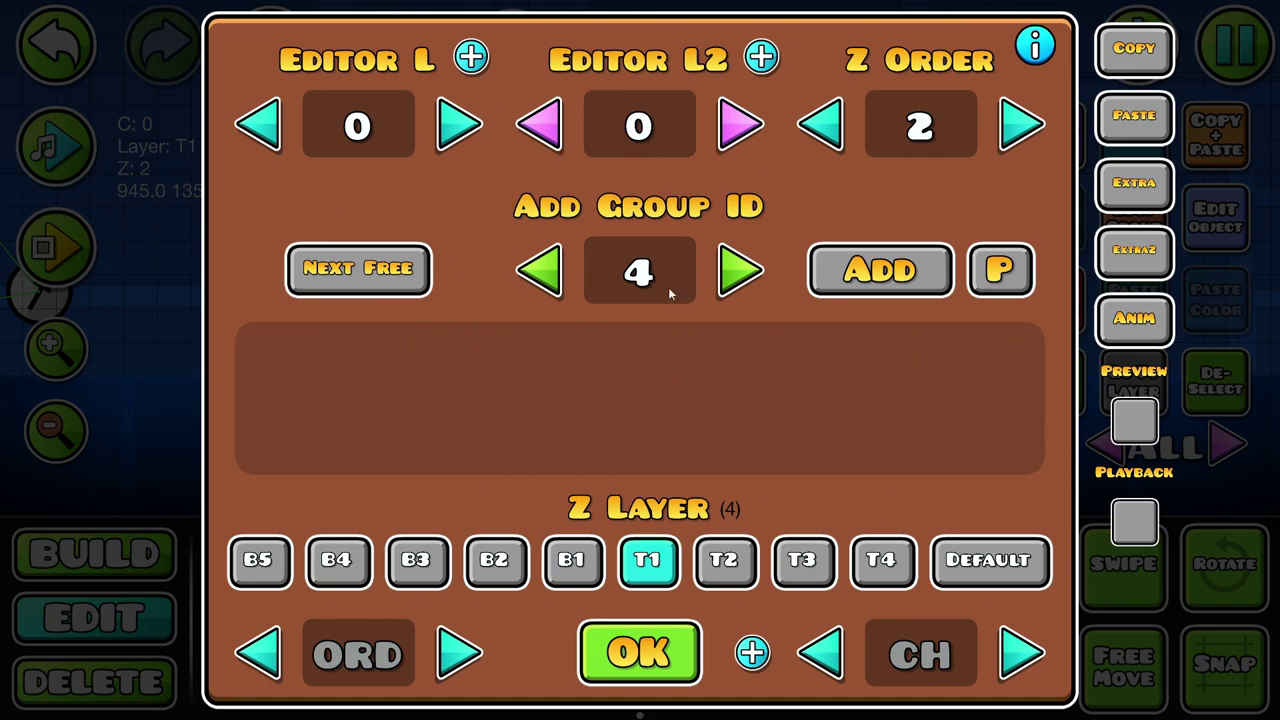
left_click(876, 272)
left_click(654, 644)
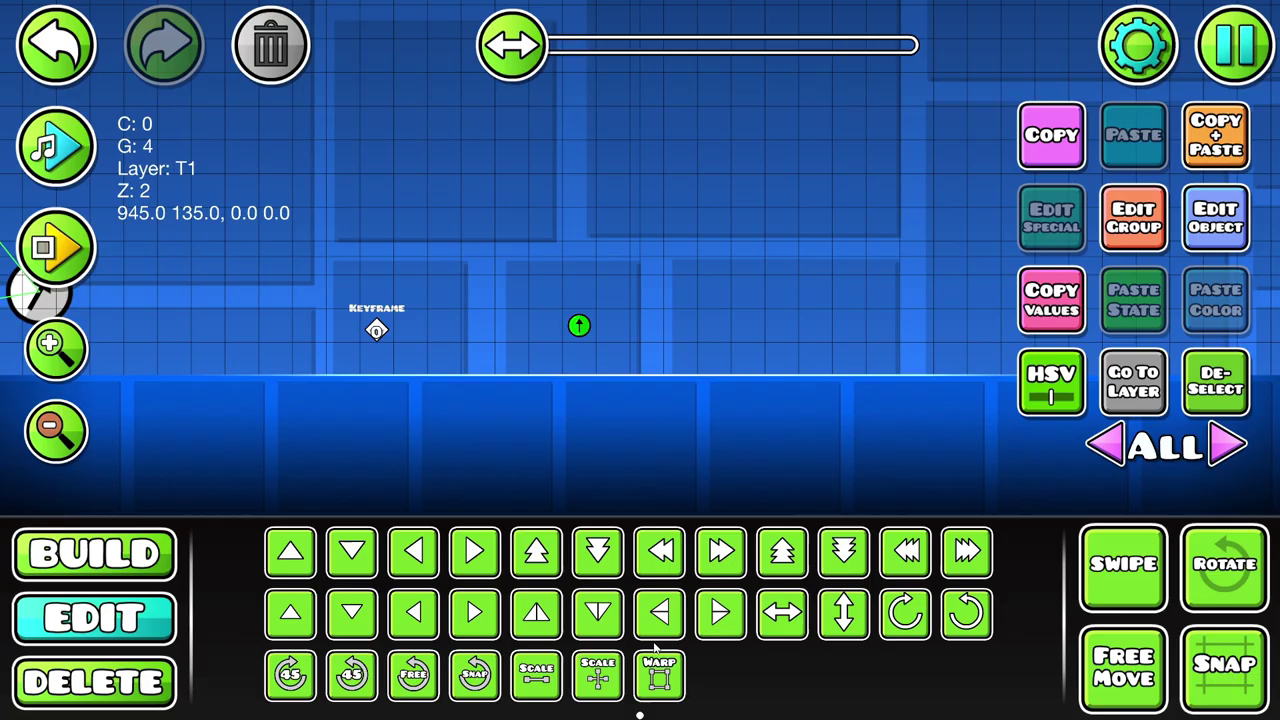
Set the new Keyframe trigger's Animation Group ID to 4
left_click_drag(317, 364, 237, 414)
left_click_drag(291, 319, 294, 283)
left_click(301, 344)
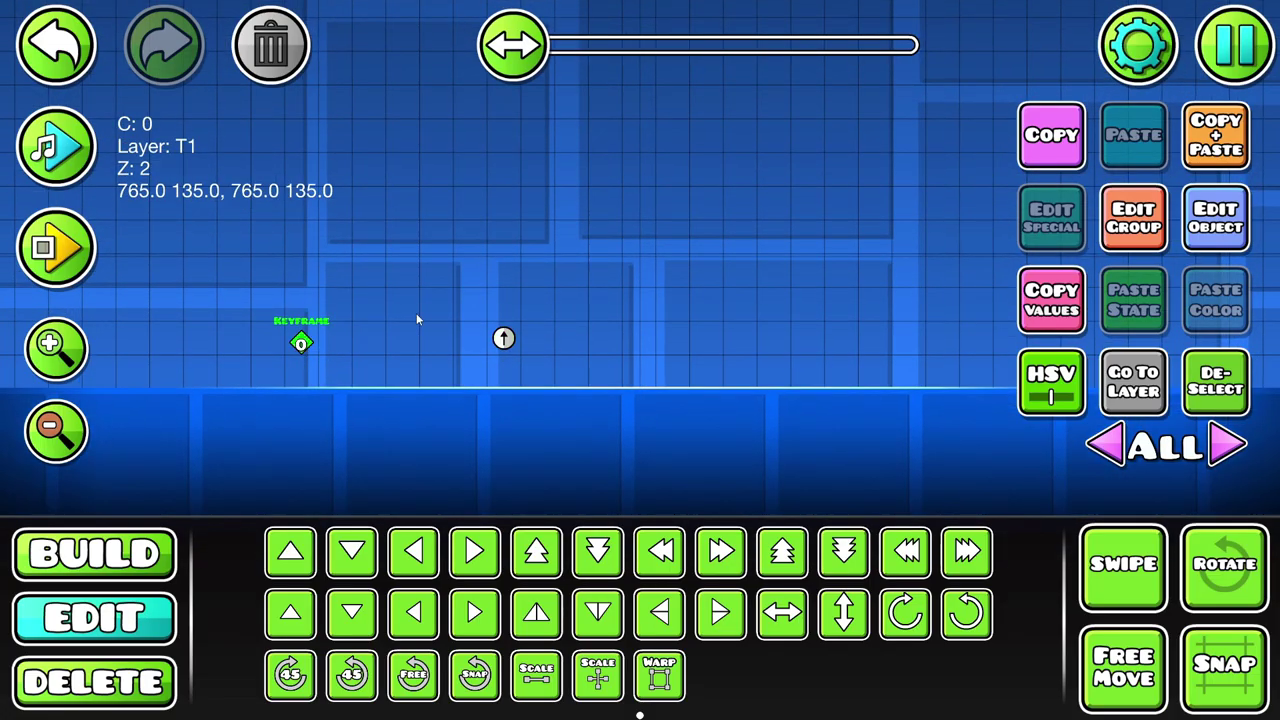
left_click_drag(430, 308, 664, 254)
left_click(1196, 206)
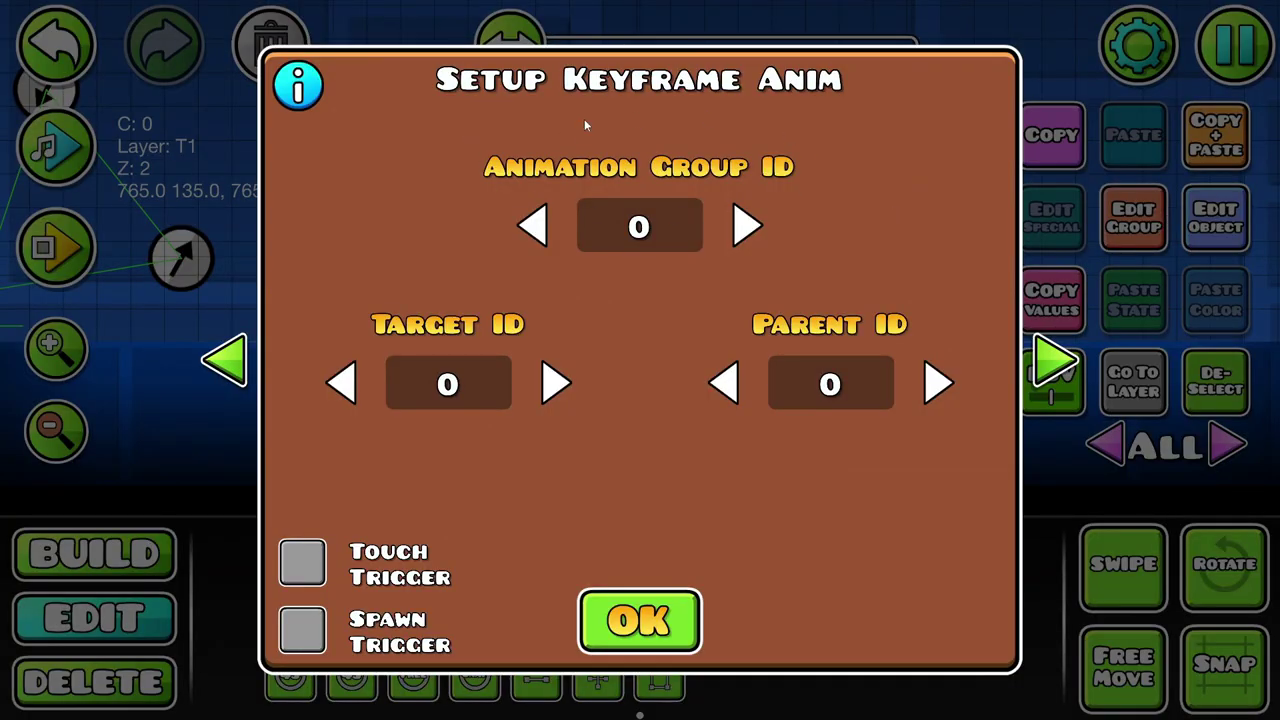
left_click(747, 225)
left_click(747, 225)
left_click(747, 225)
left_click(747, 225)
left_click(640, 620)
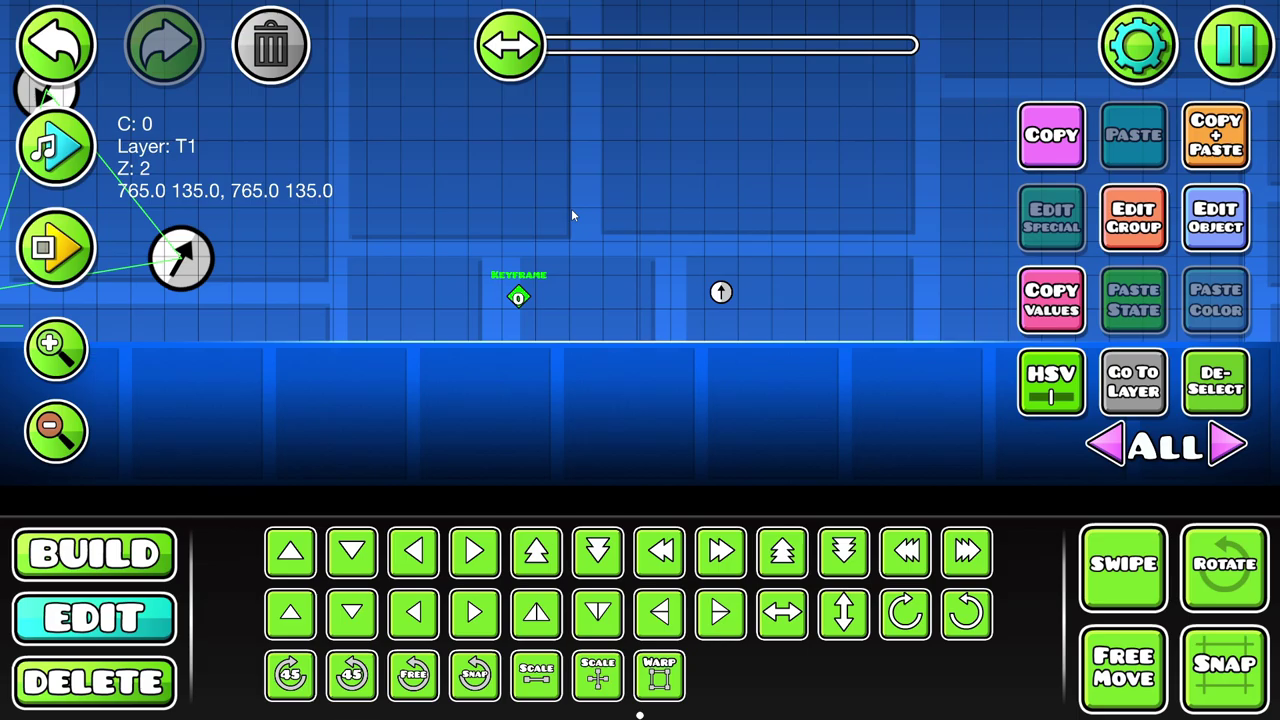
Check the keyframe point's assigned group IDs and its keyframe settings
left_click(720, 289)
left_click_drag(608, 287, 448, 287)
left_click(1133, 217)
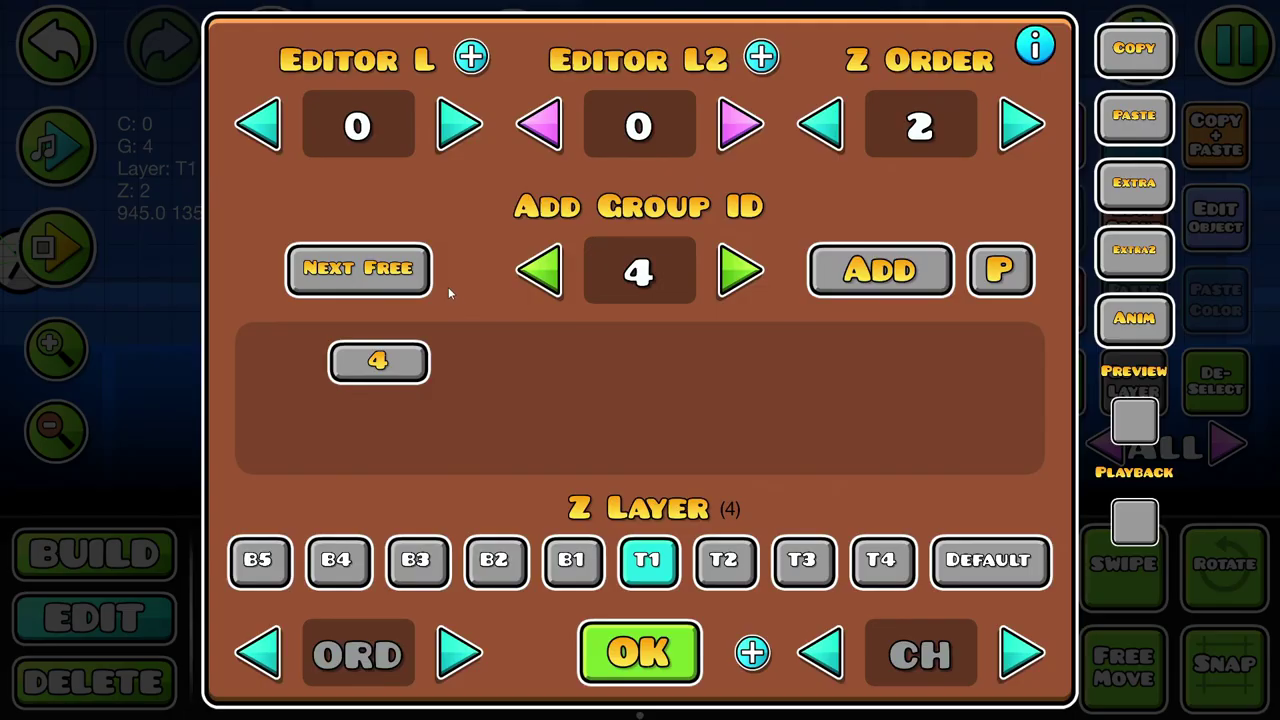
left_click(637, 655)
left_click(1216, 220)
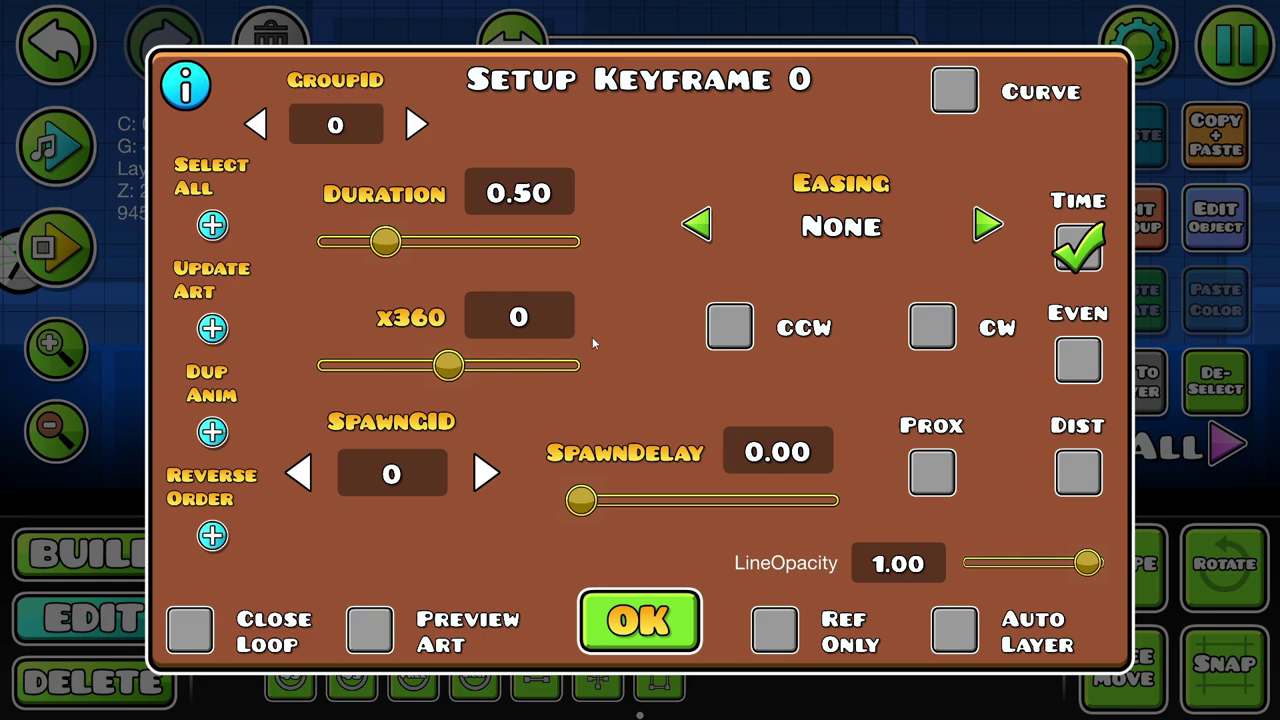
left_click(676, 600)
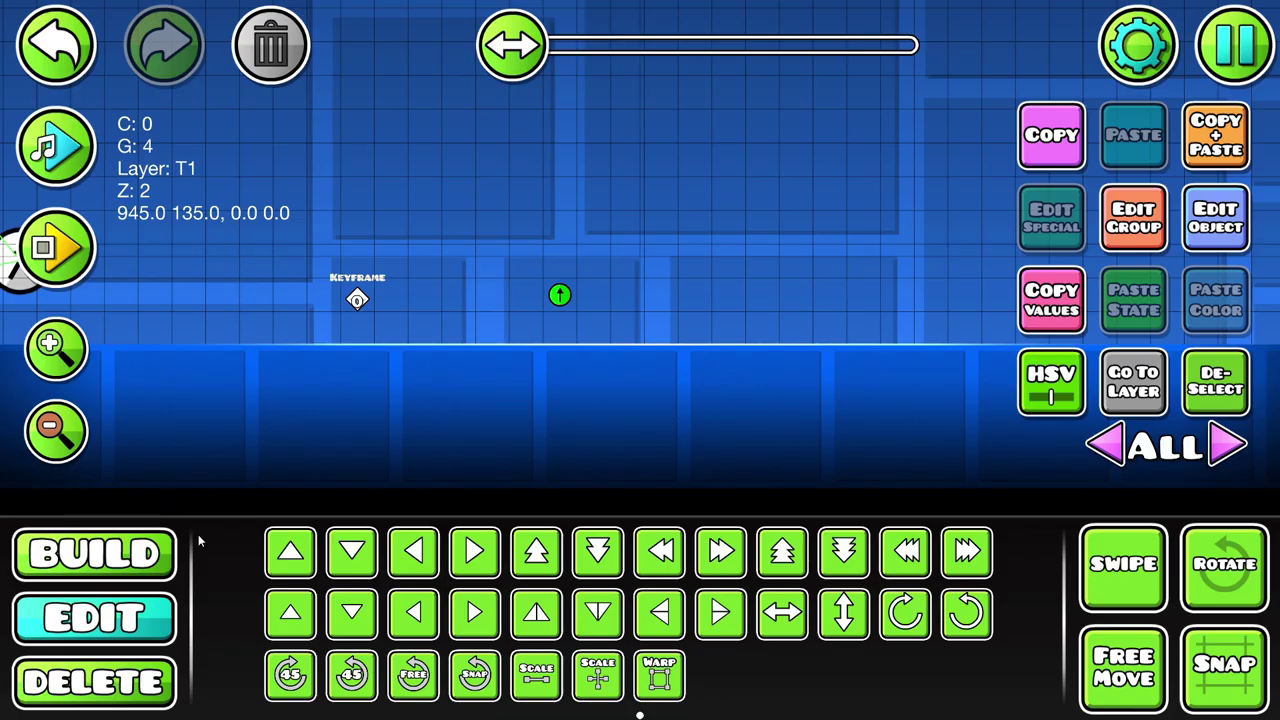
Place a full-size black spike above the keyframe point
left_click(94, 553)
left_click(347, 497)
left_click(290, 553)
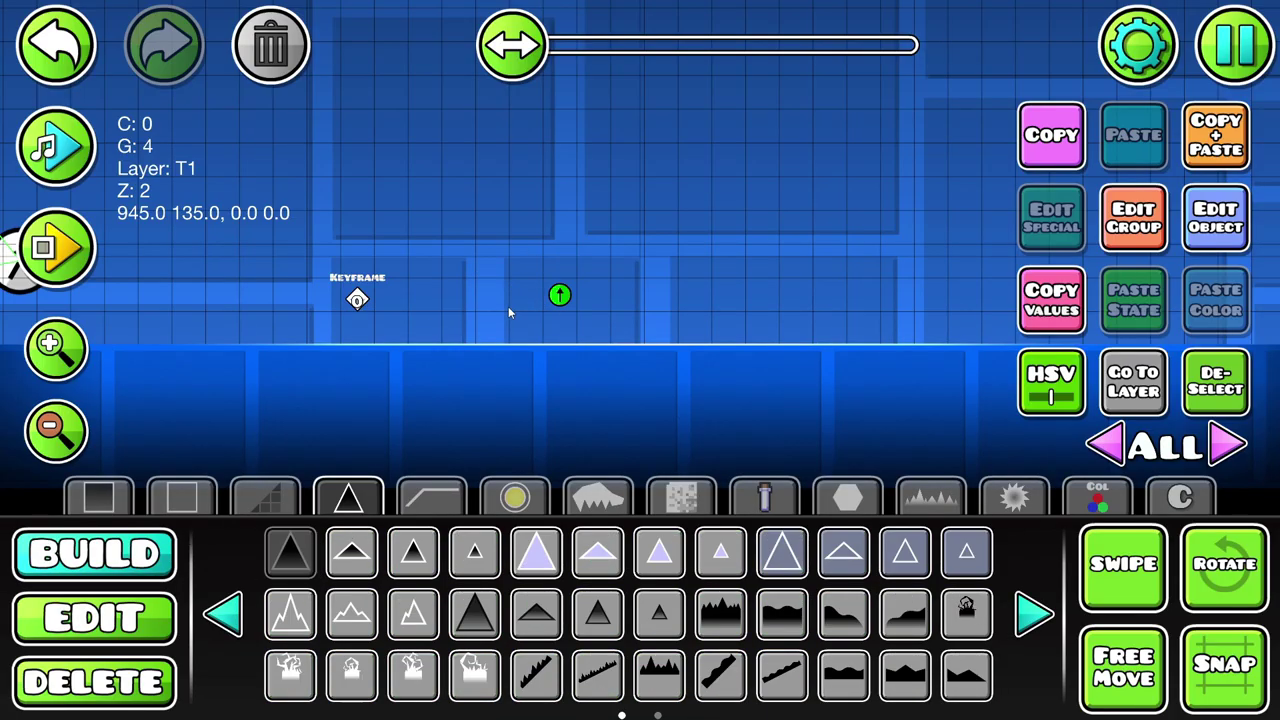
left_click_drag(567, 242, 582, 311)
left_click(582, 311)
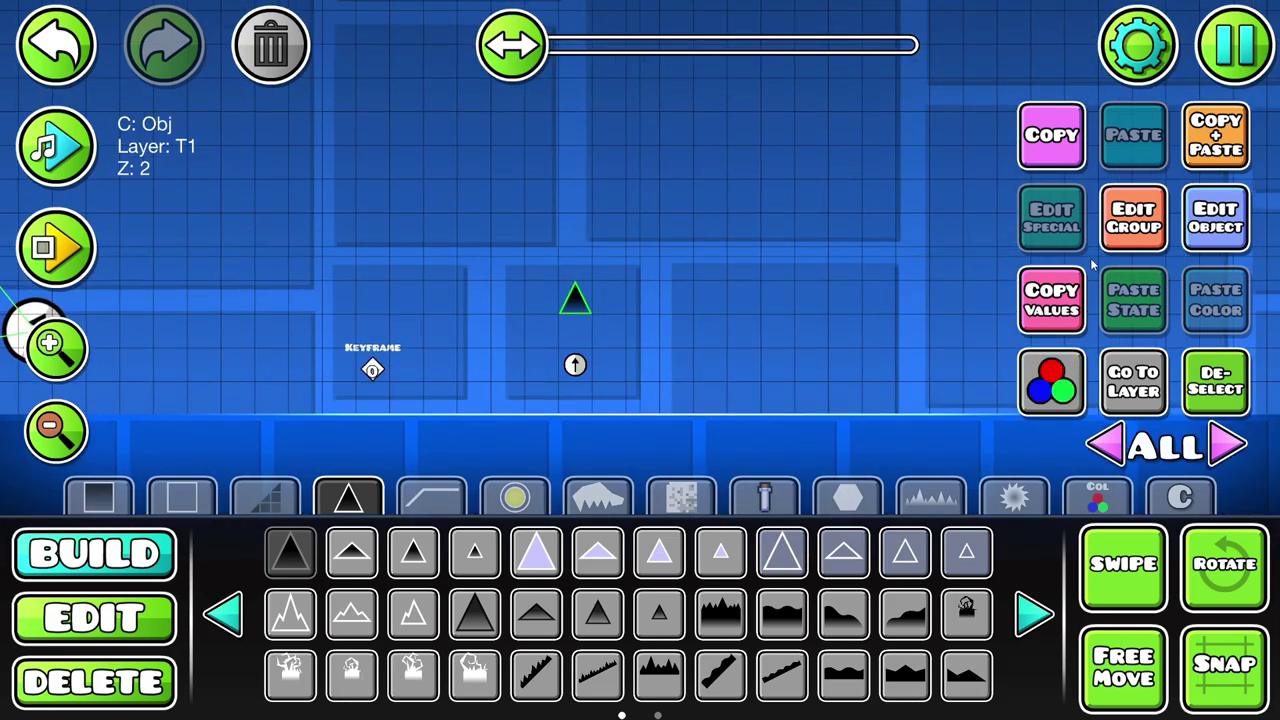
Assign the next free group ID, 5, to the new spike
left_click(1116, 206)
left_click(346, 276)
left_click(928, 282)
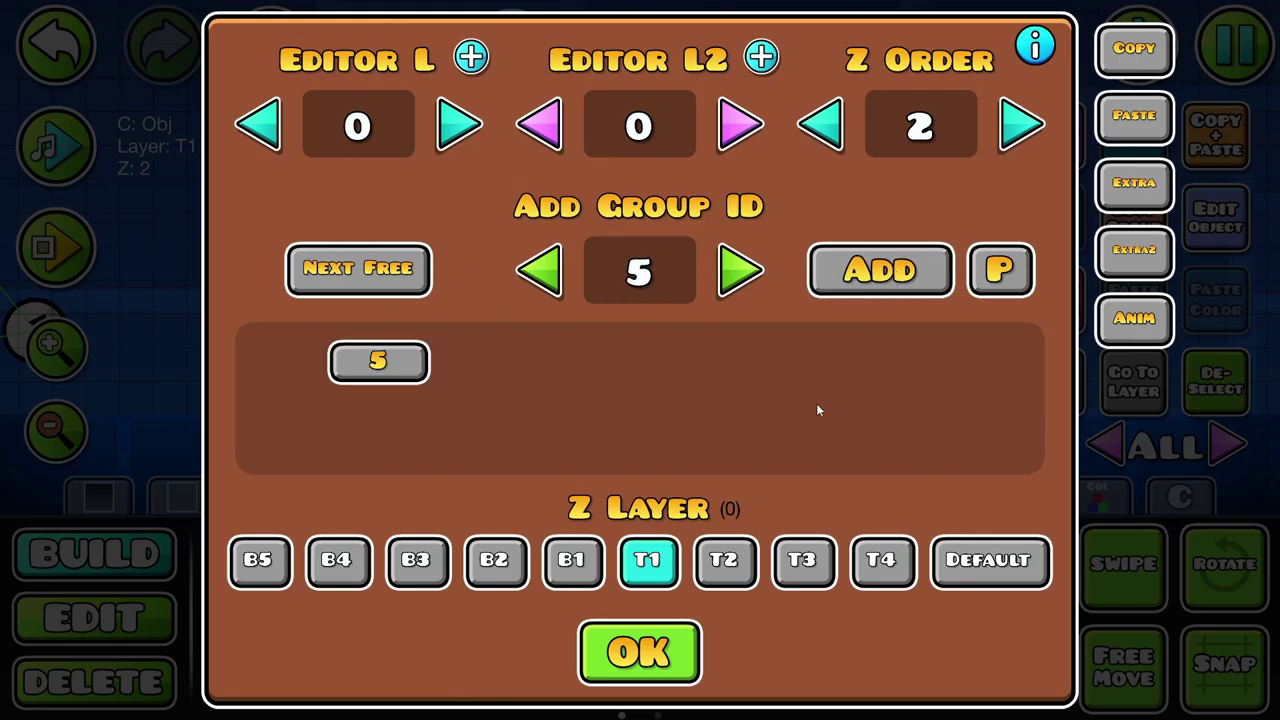
left_click(640, 652)
Set the GroupID in the keyframe point's settings to 5
left_click(94, 617)
left_click(572, 335)
left_click(1218, 229)
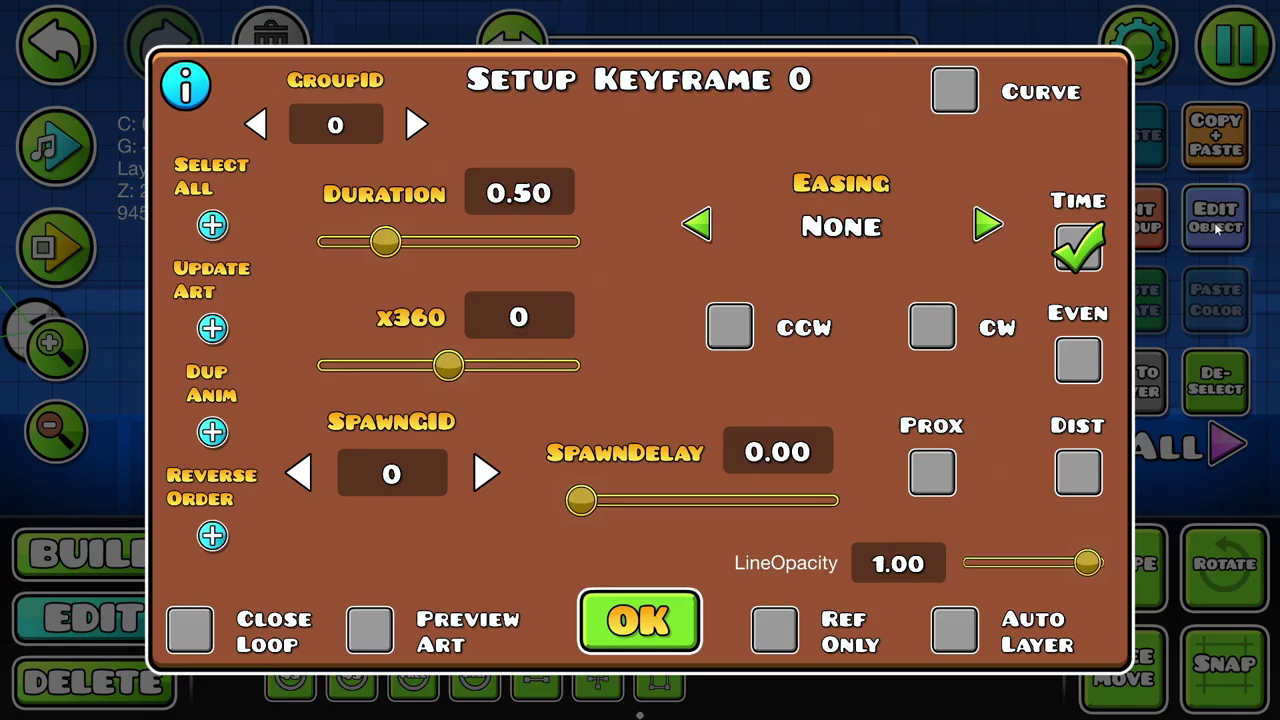
left_click(416, 124)
left_click(416, 124)
left_click(416, 124)
left_click(416, 124)
left_click(416, 124)
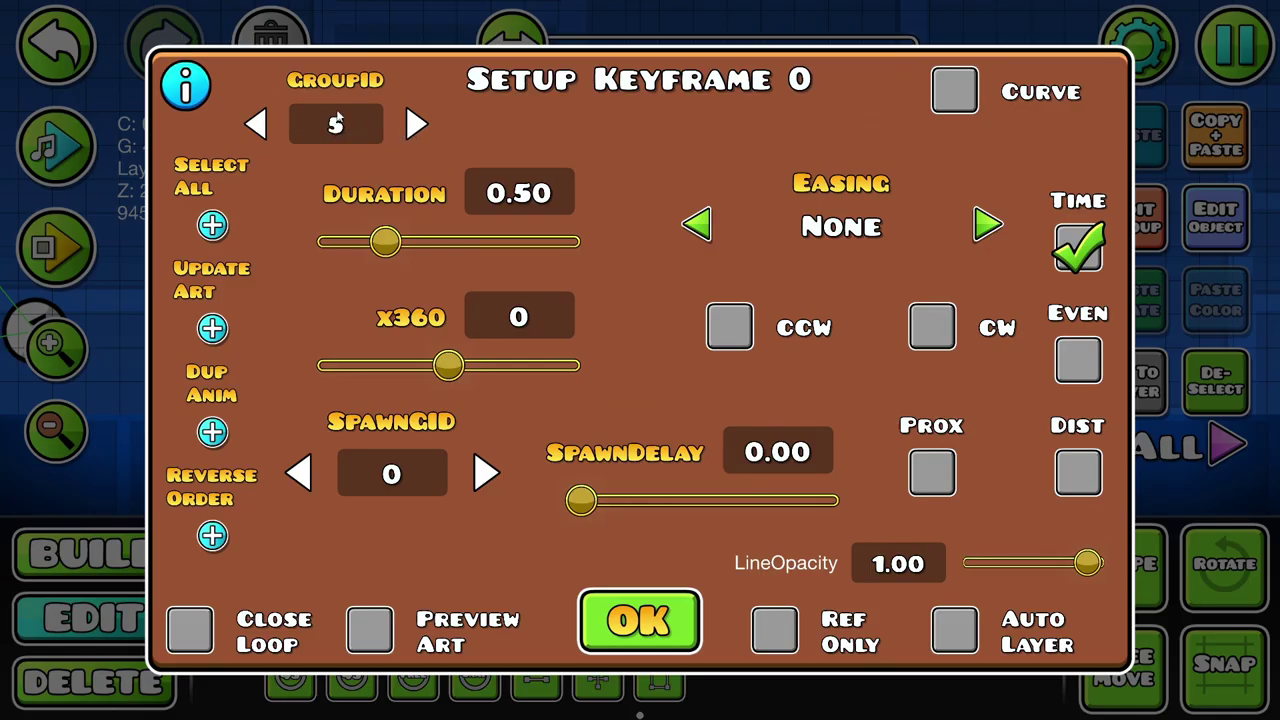
left_click(633, 620)
Move the spike down onto the keyframe point and set the Keyframe trigger's Target ID to 5
left_click(568, 332)
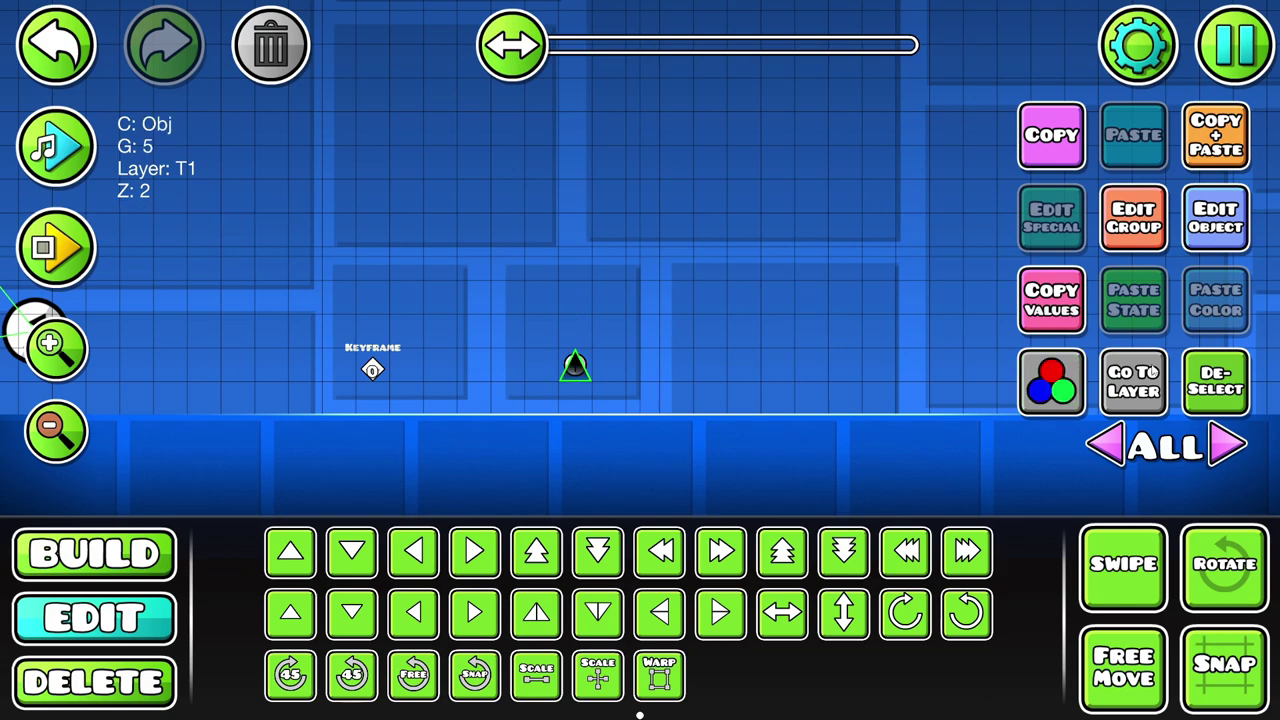
left_click(378, 377)
left_click(1223, 244)
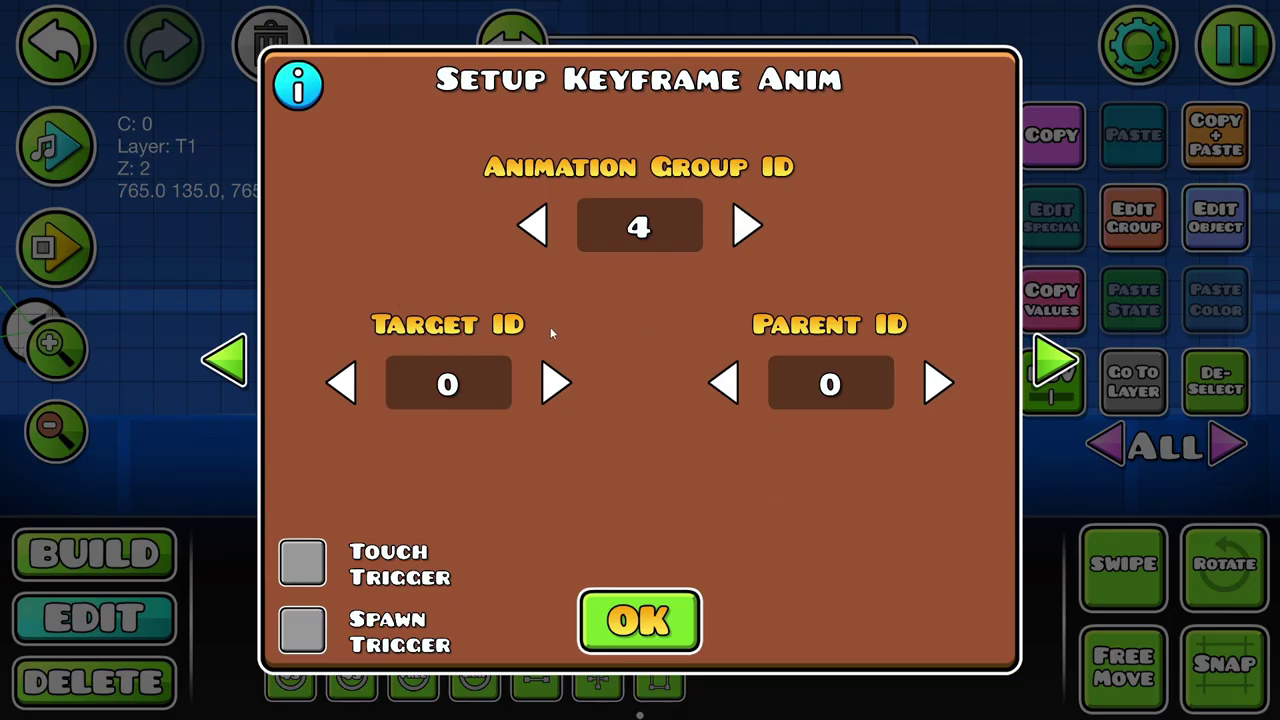
left_click(556, 383)
left_click(556, 383)
left_click(556, 383)
left_click(556, 383)
left_click(556, 383)
left_click(556, 383)
left_click(341, 383)
left_click(640, 620)
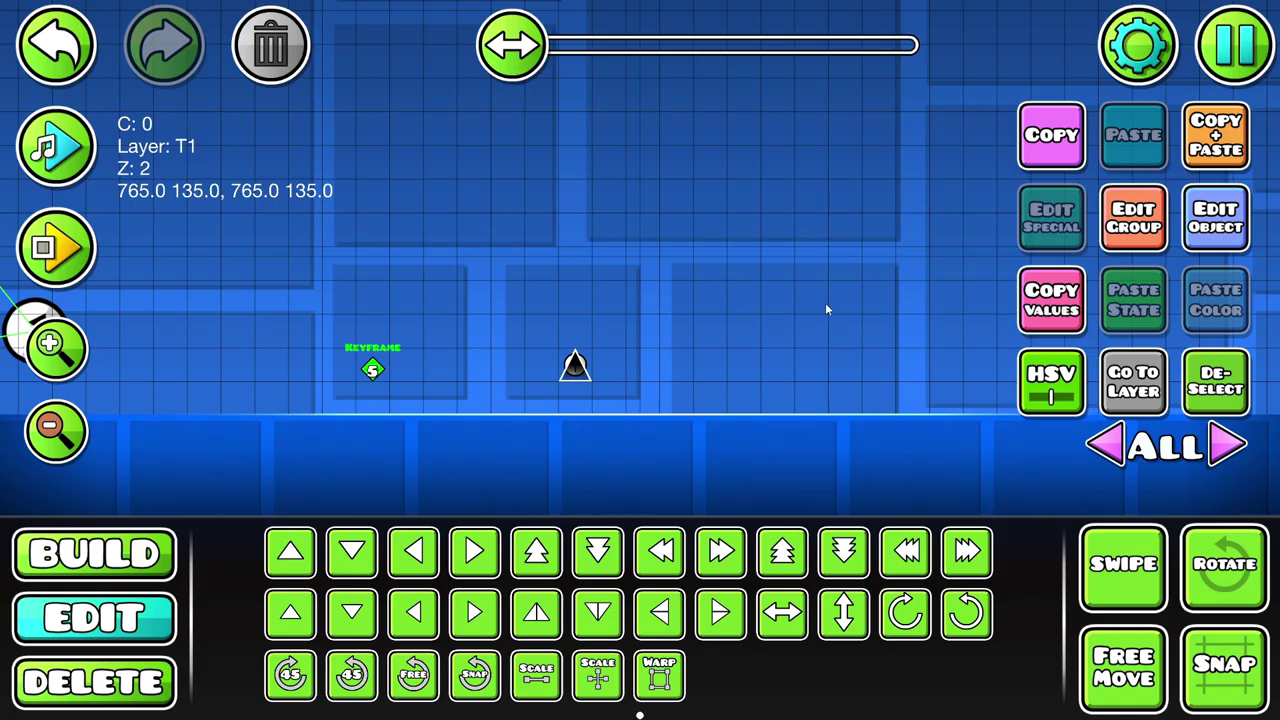
Duplicate the keyframe point and move the copy six grid blocks to the right
left_click(1192, 369)
left_click_drag(482, 313, 351, 291)
left_click(437, 343)
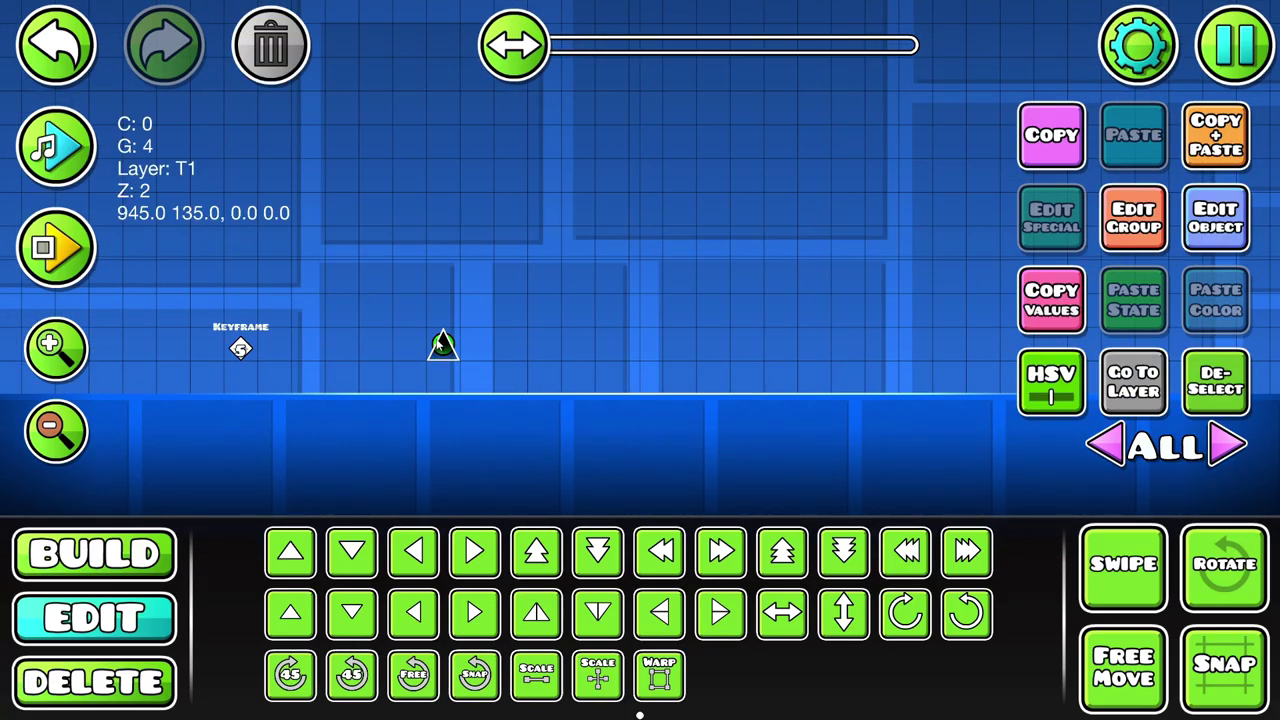
scroll(600, 337, "left", 2)
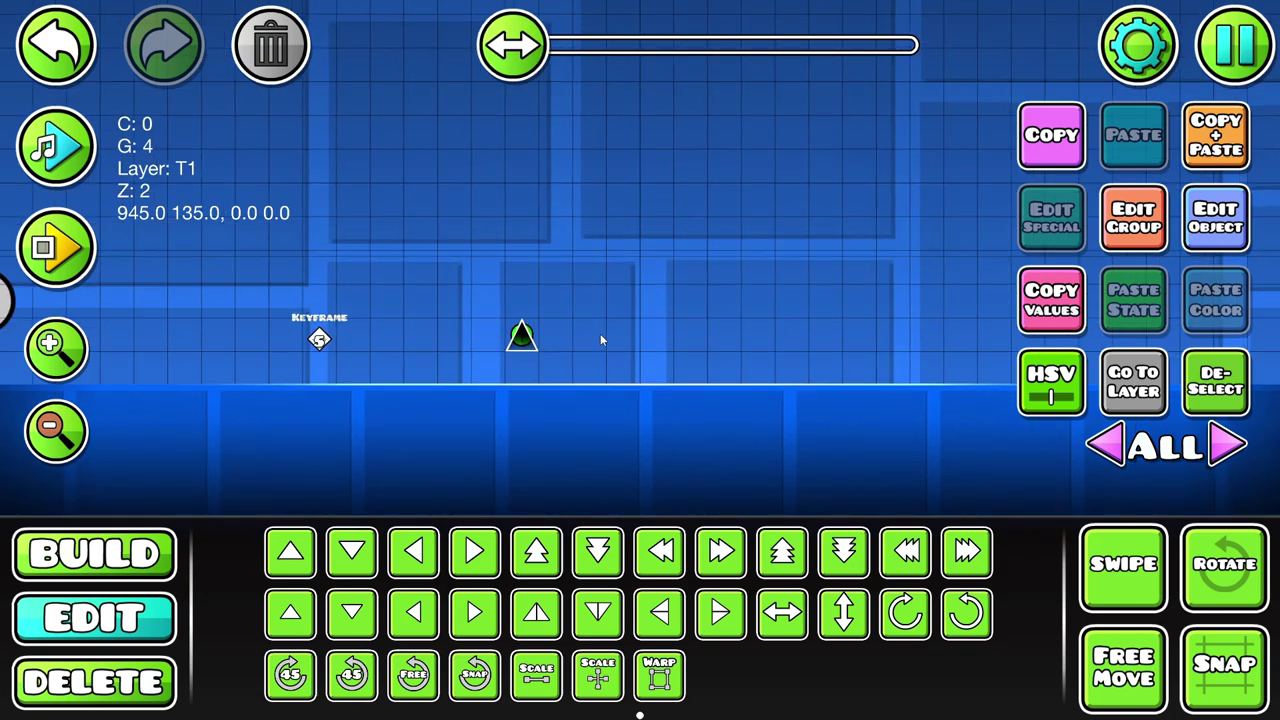
scroll(627, 412, "up", 1)
left_click(1194, 148)
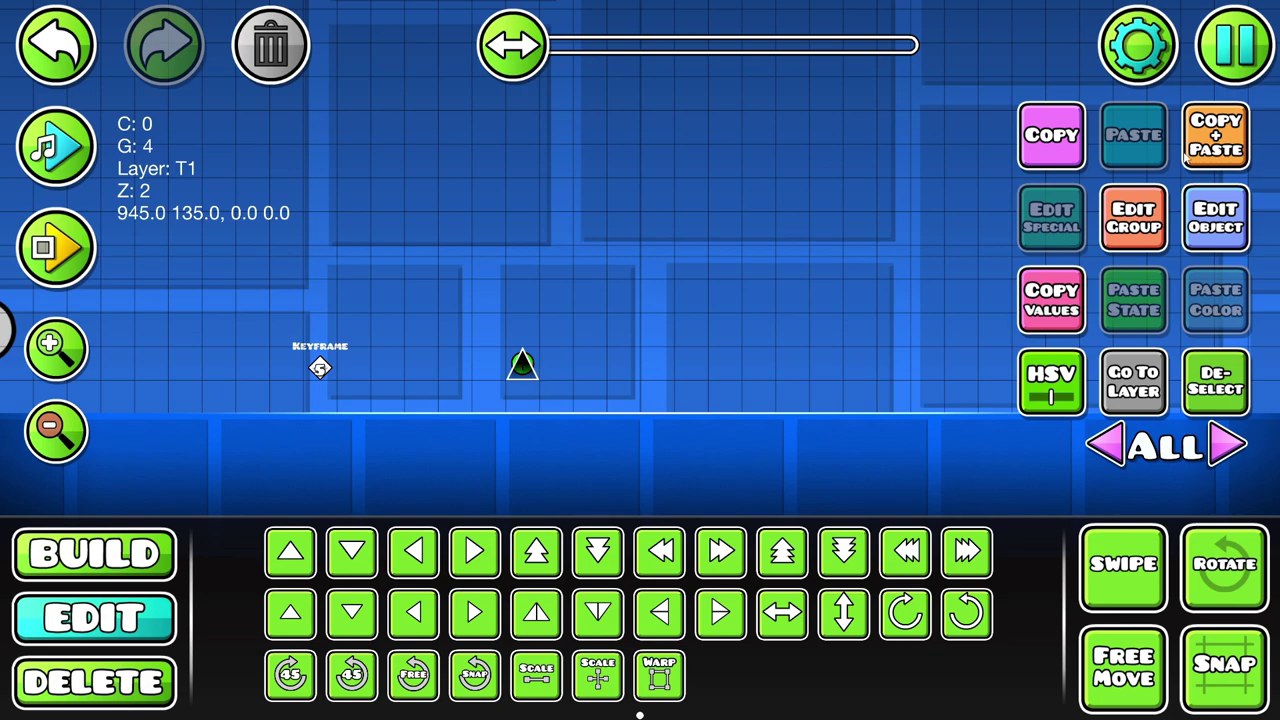
key("d")
key("d")
key("d")
key("d")
key("d")
key("d")
Remove group ID 4 from the duplicated keyframe point
left_click(1134, 218)
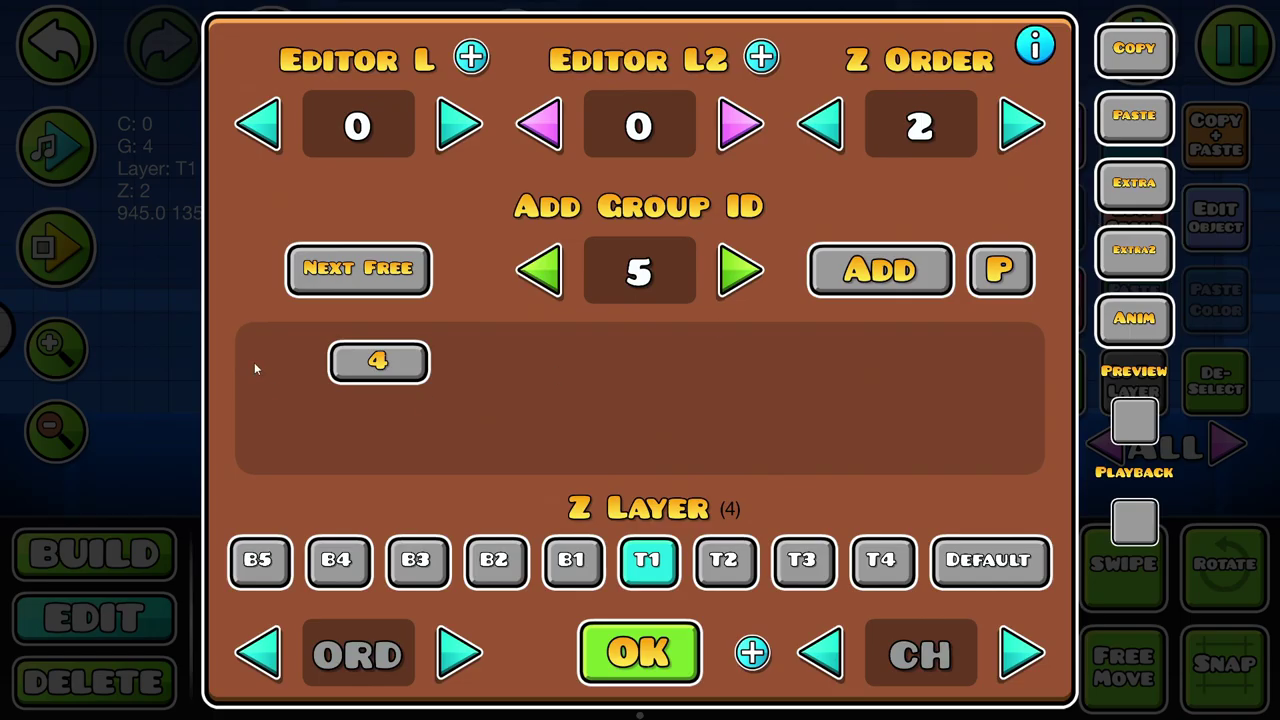
left_click(370, 365)
left_click(636, 664)
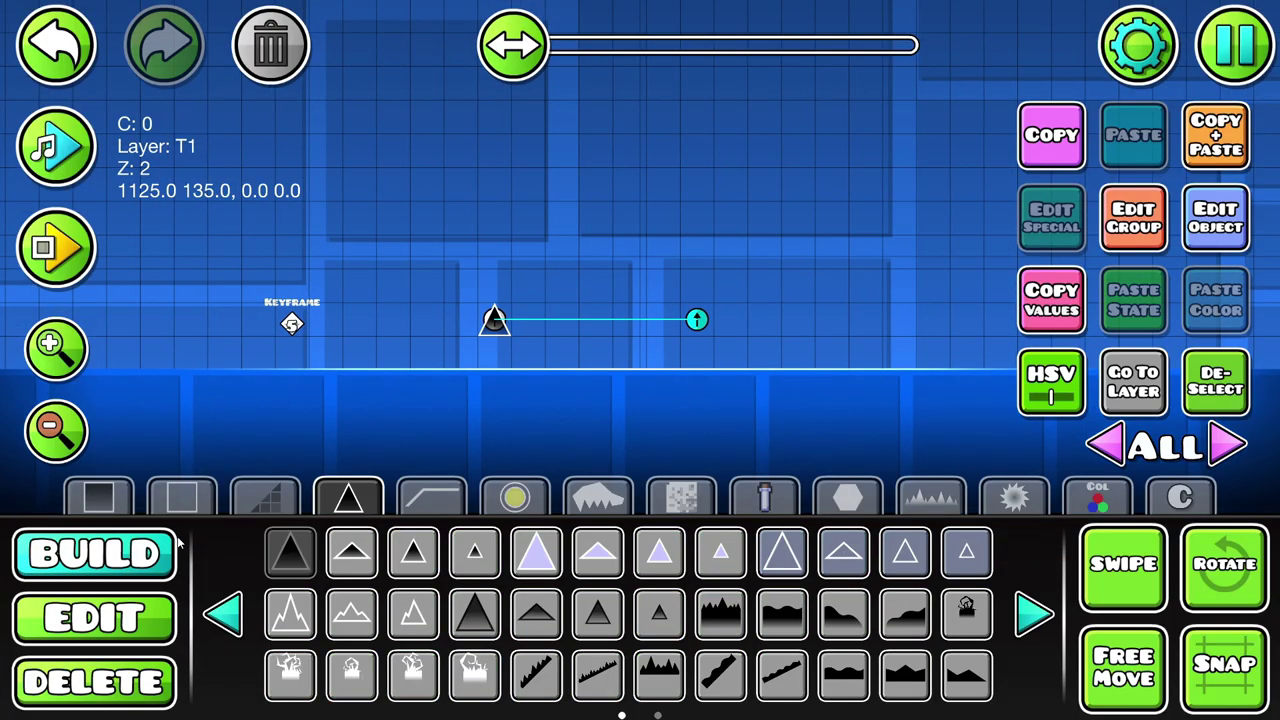
Place a Start Pos one grid block below the Keyframe trigger and playtest the animation
left_click_drag(700, 408, 960, 428)
left_click(1089, 505)
left_click_drag(473, 423, 368, 466)
left_click(293, 553)
left_click_drag(405, 422, 306, 361)
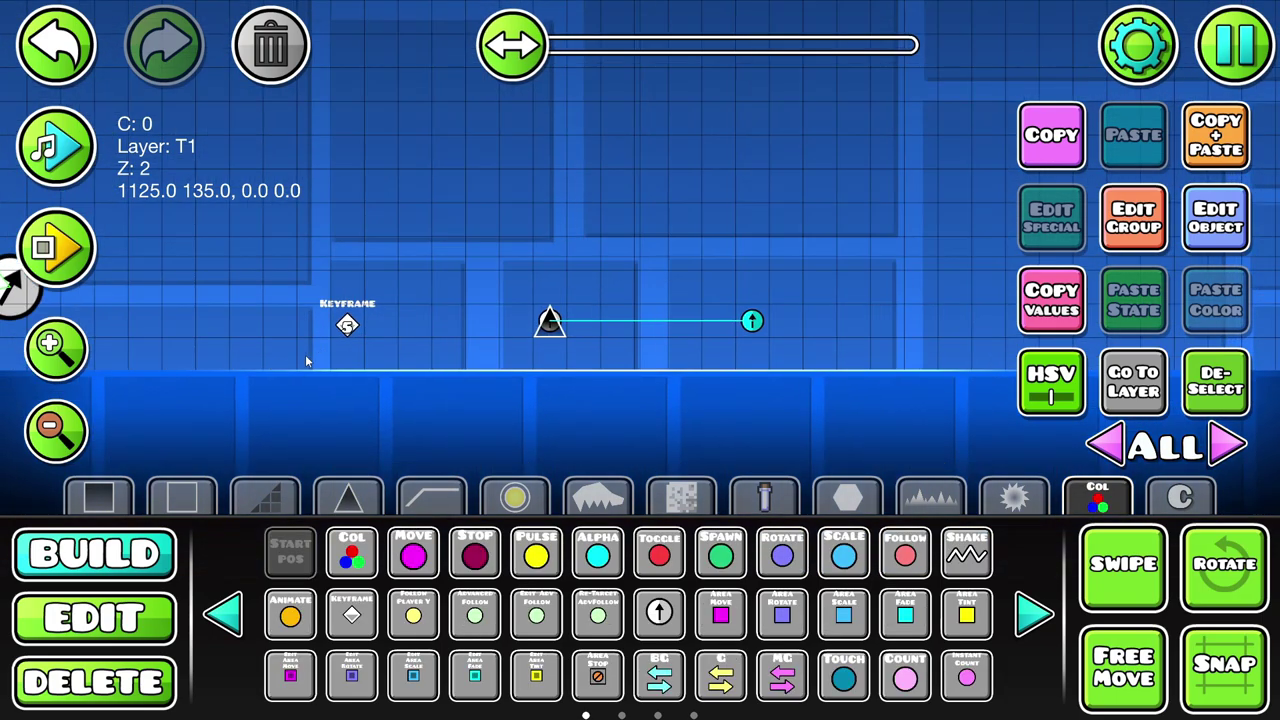
left_click(247, 353)
key("d")
key("d")
key("d")
left_click(78, 241)
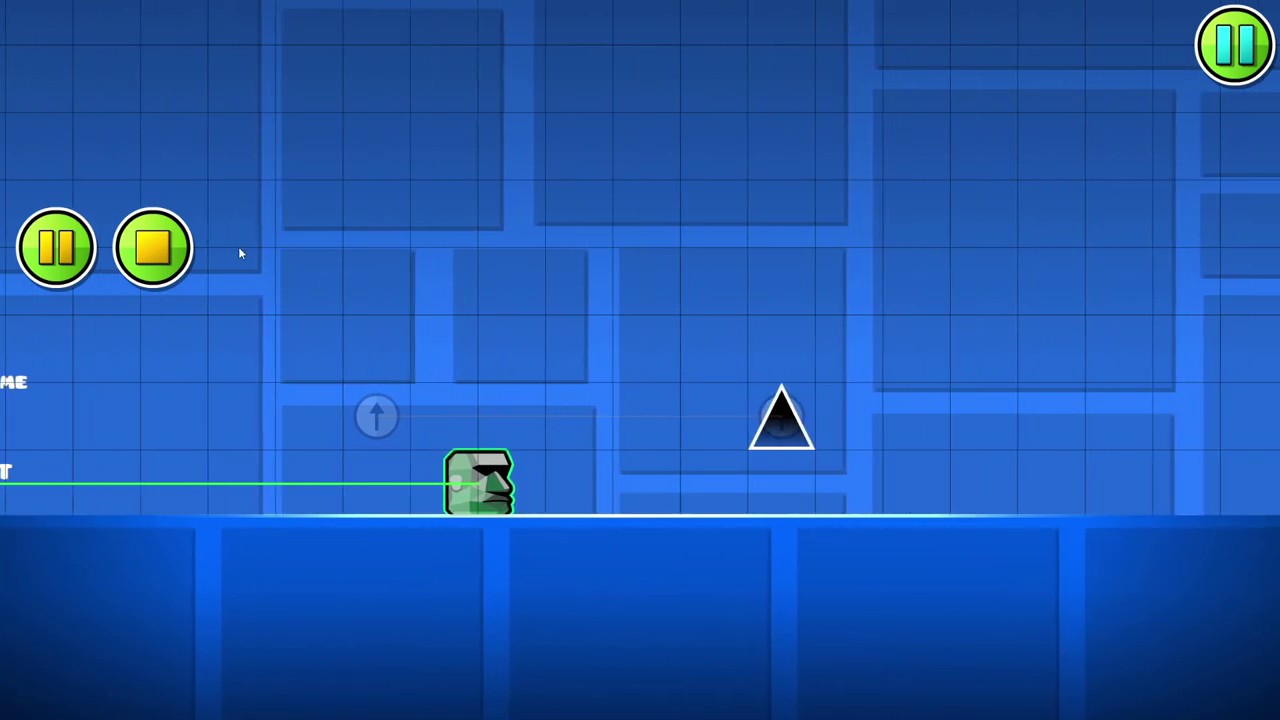
left_click(170, 278)
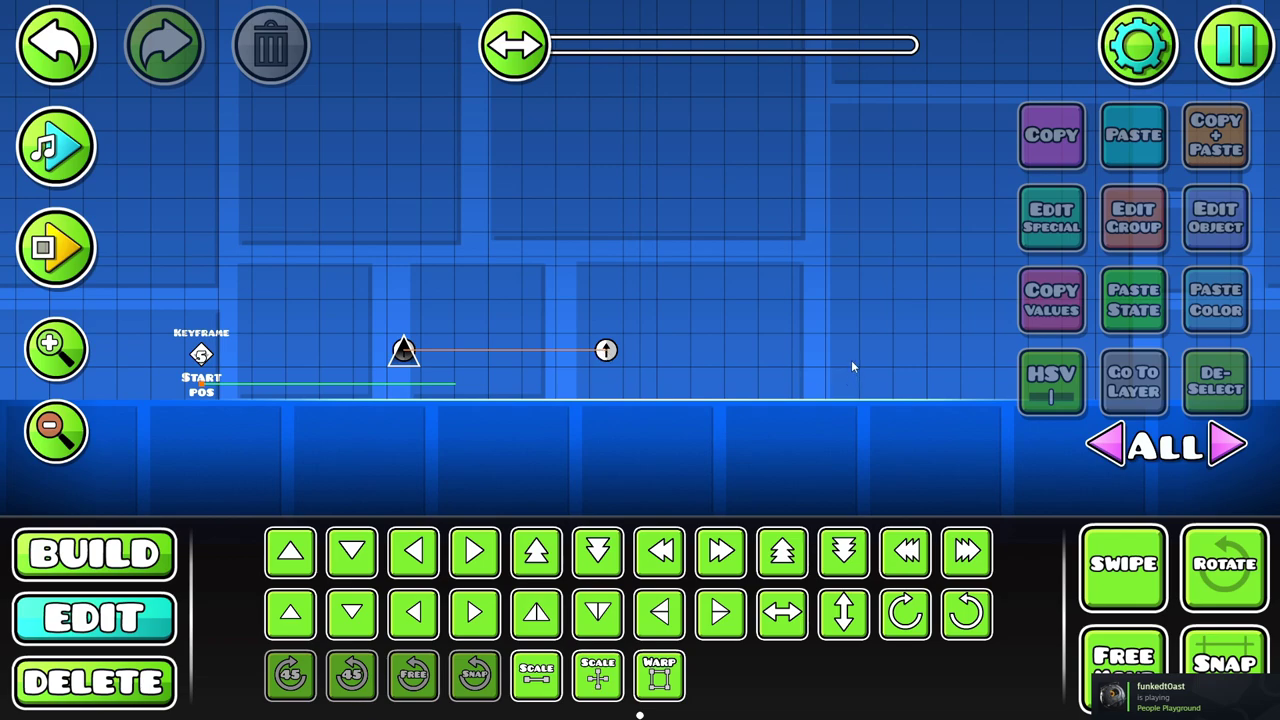
Duplicate the first keyframe point and place the copy midway between the two points, three grid blocks to the right at the same height
left_click(447, 355)
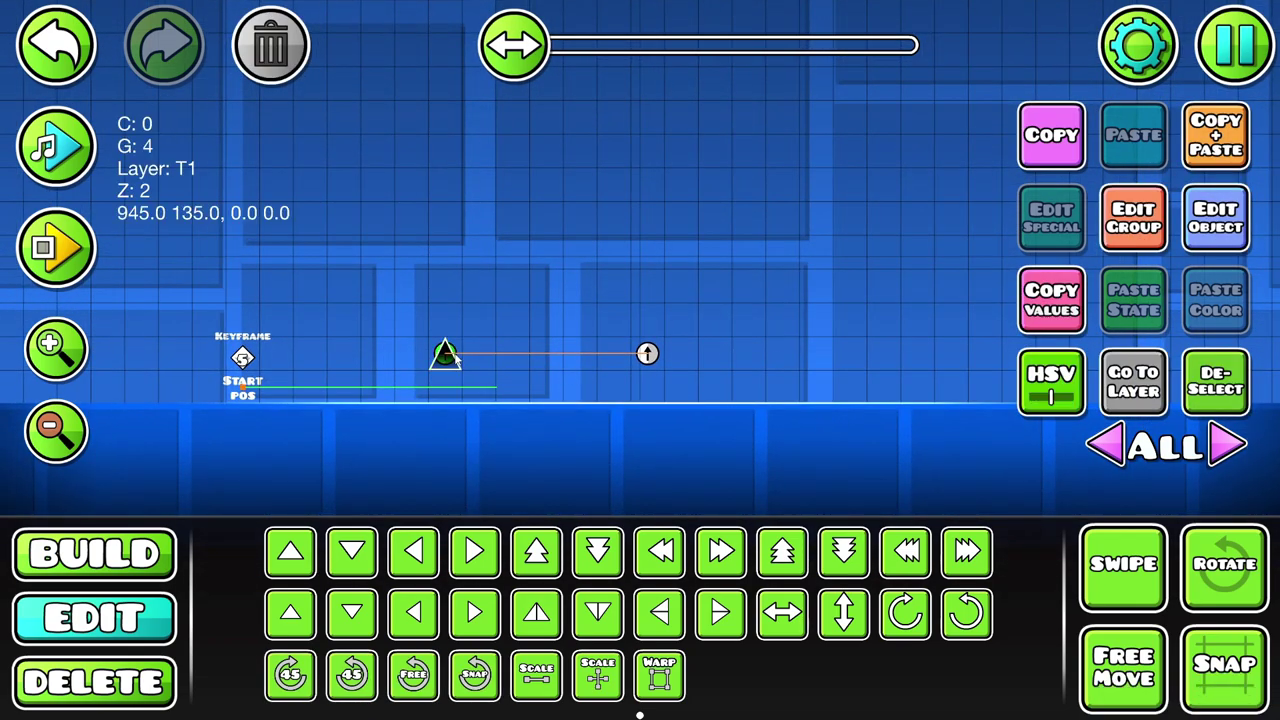
left_click(1213, 162)
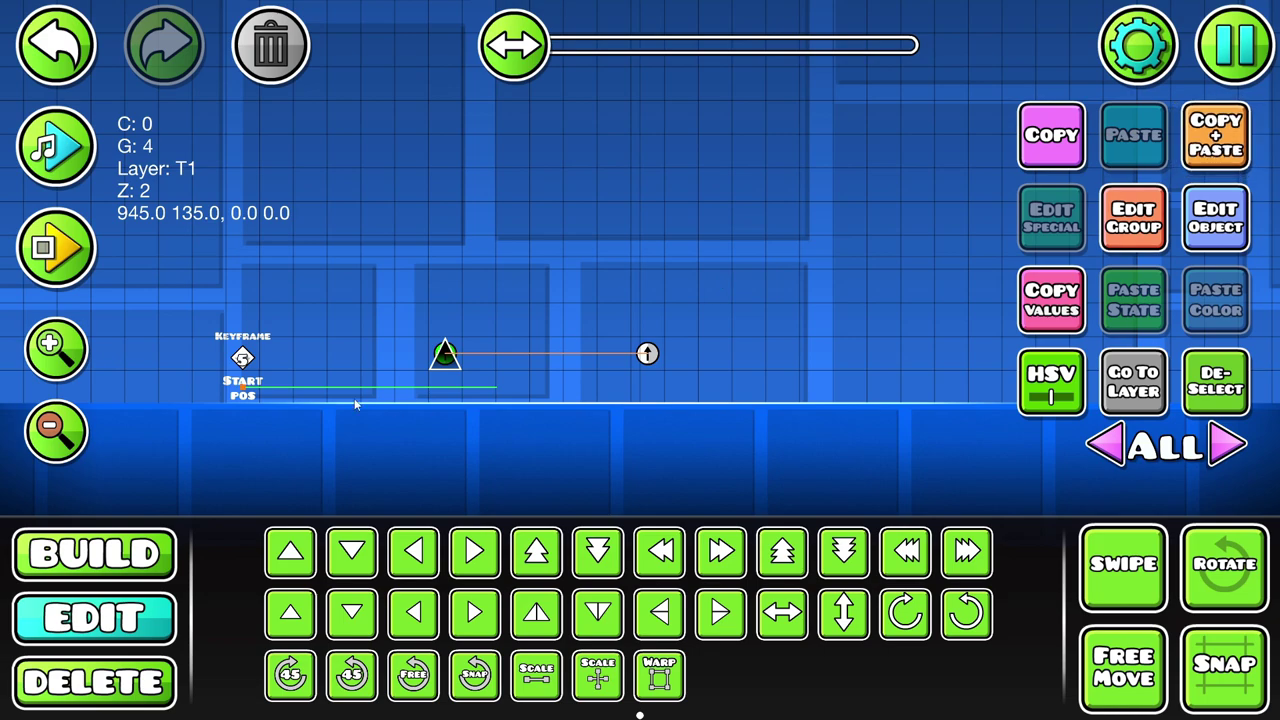
double_click(57, 348)
left_click(1204, 150)
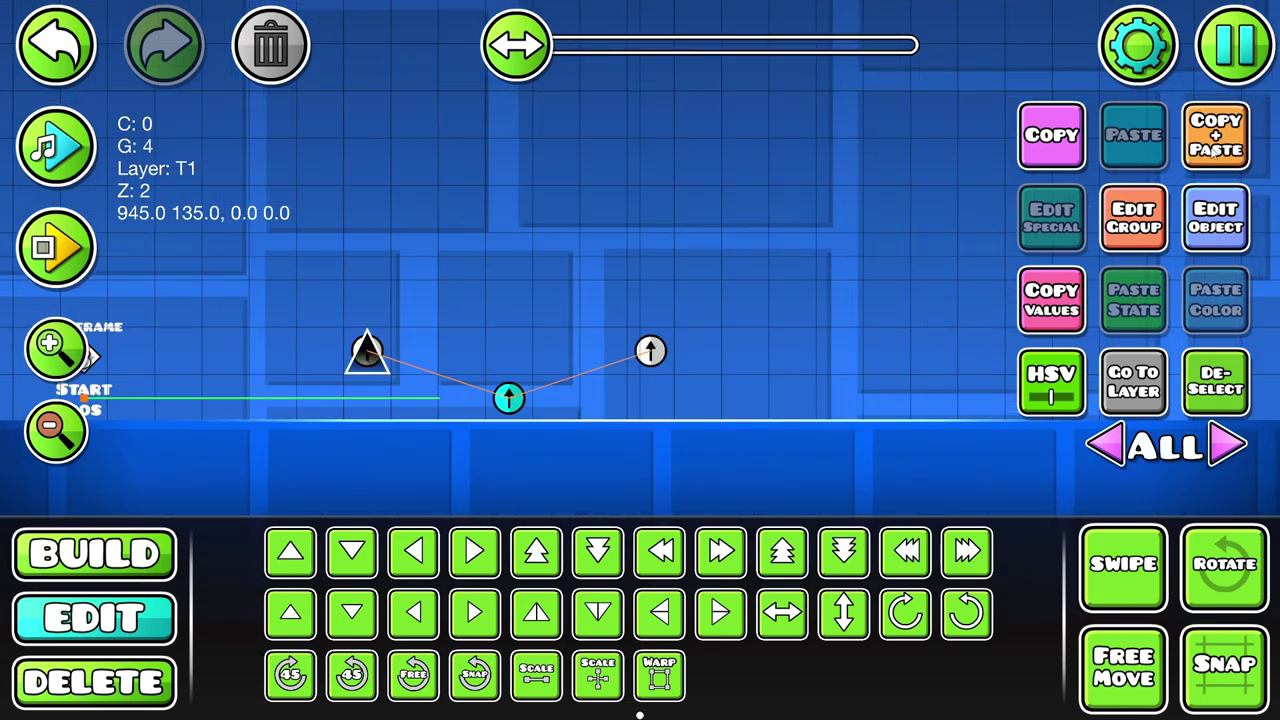
key("w")
key("w")
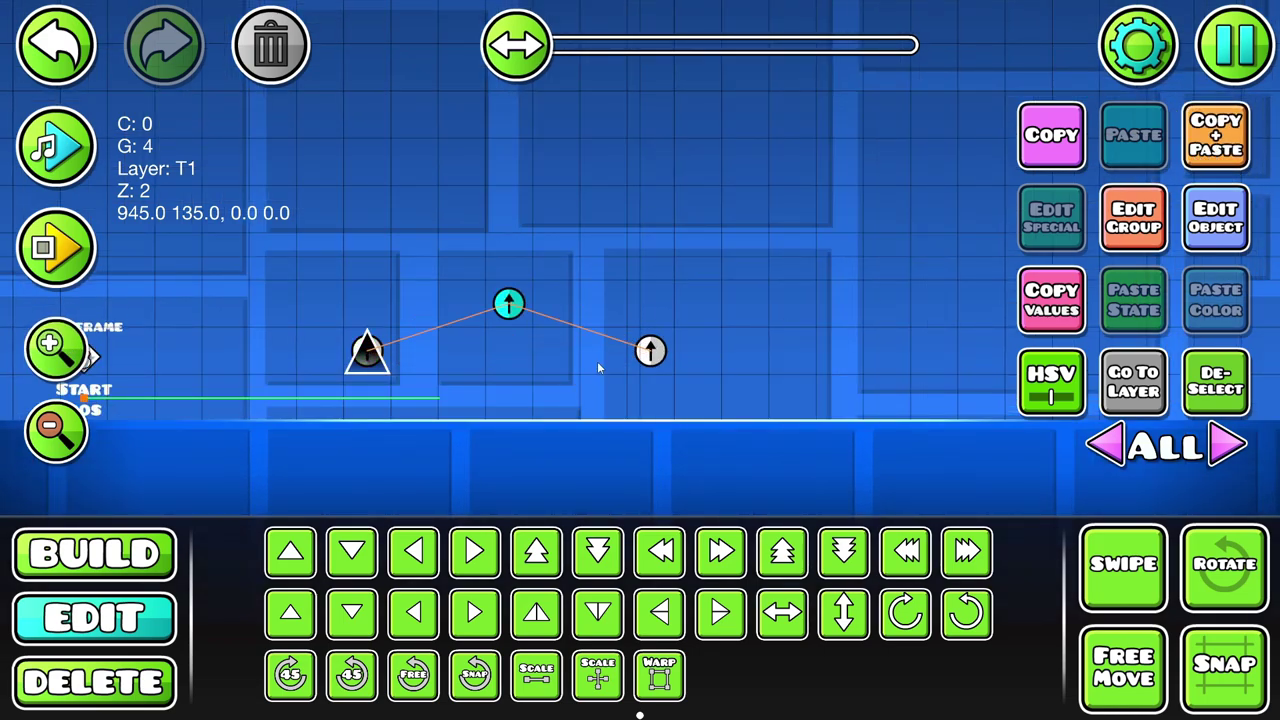
key("s")
key("s")
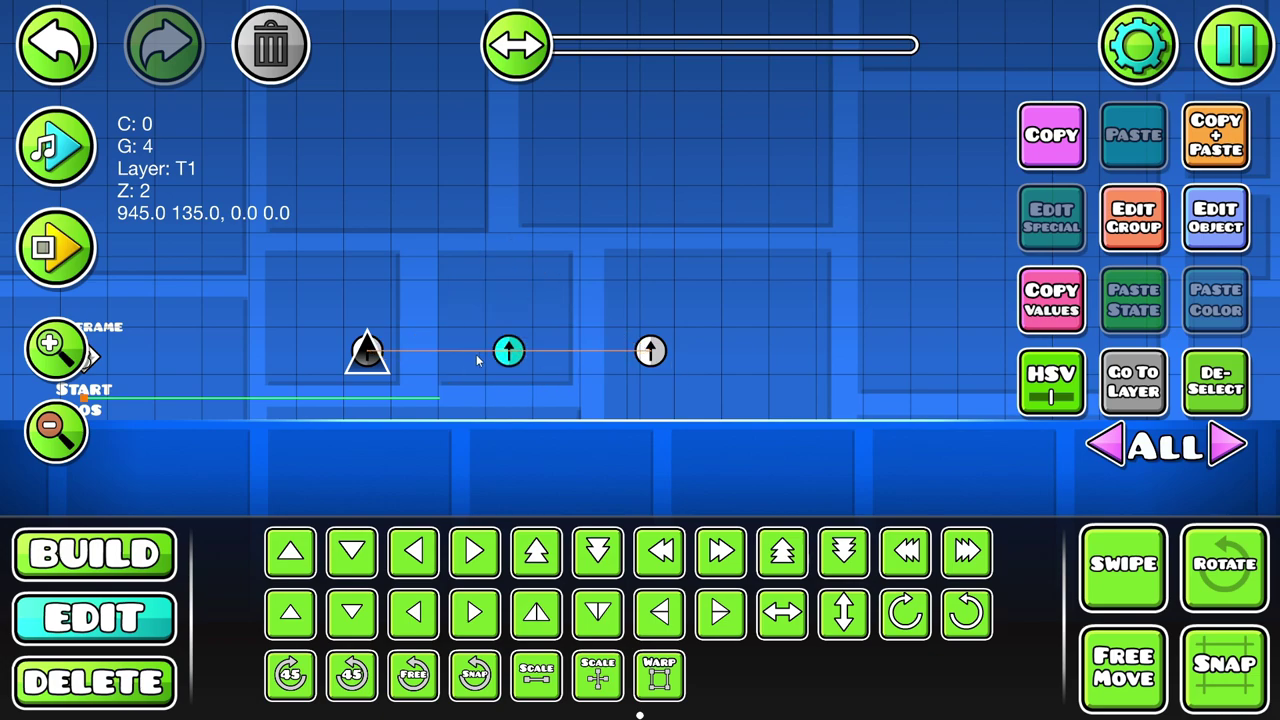
Enable Curve for all three keyframe points
left_click(372, 354)
left_click(1101, 580)
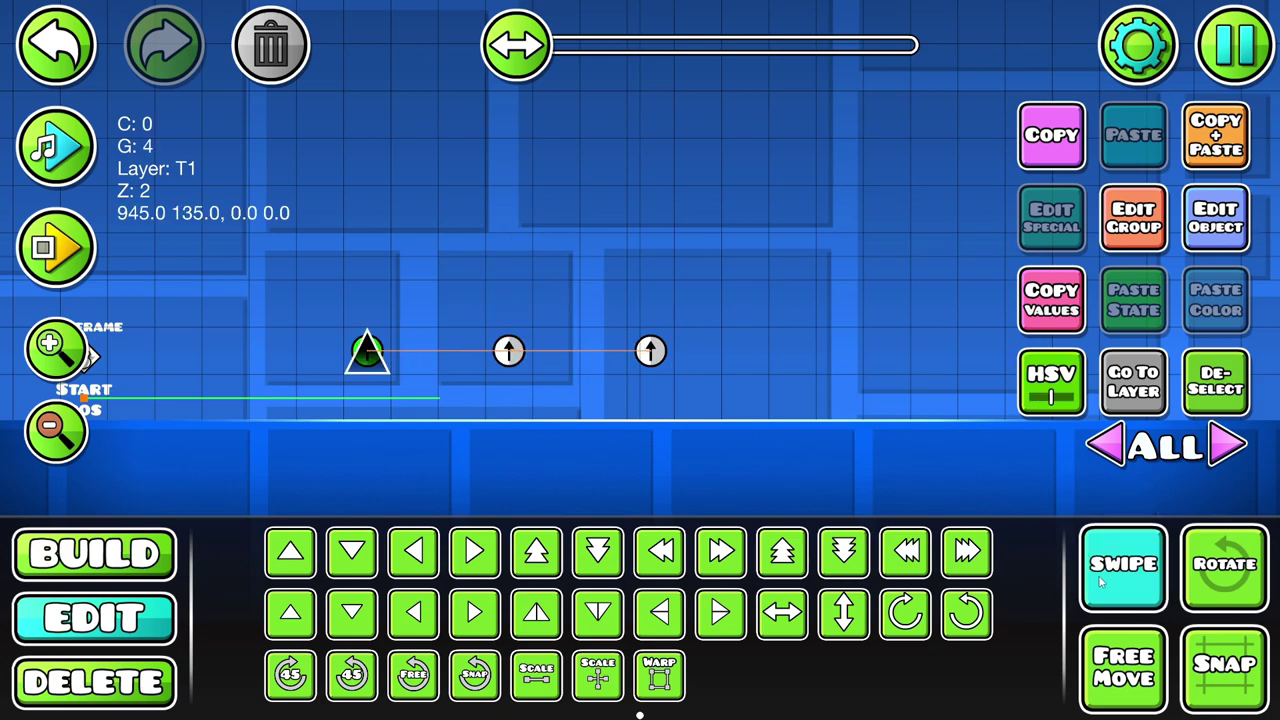
left_click_drag(714, 336, 470, 382)
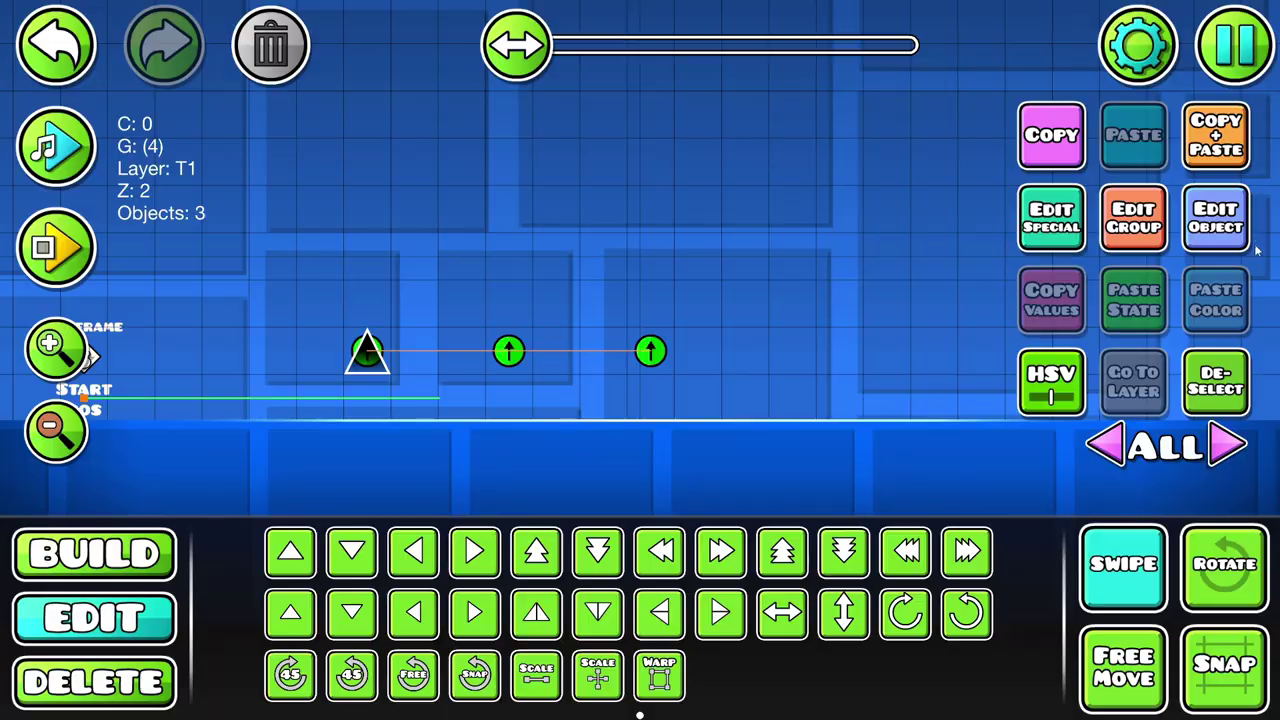
left_click(1051, 217)
left_click(955, 105)
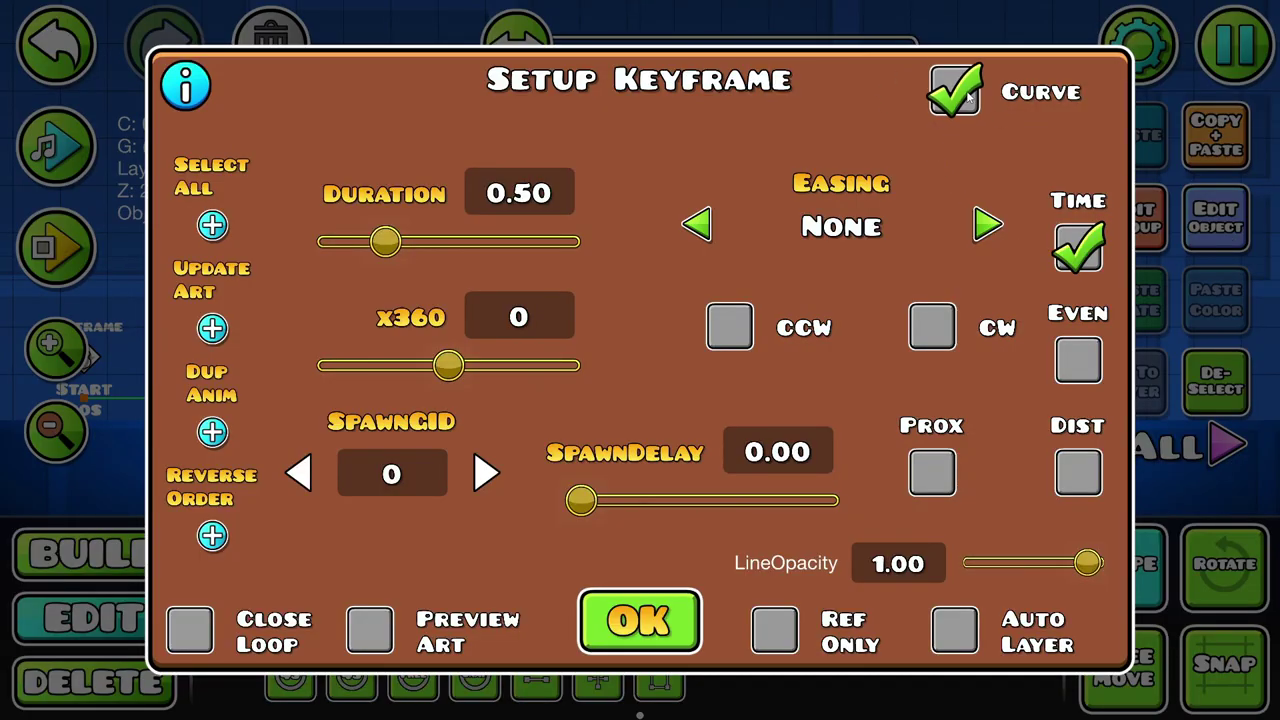
left_click(640, 620)
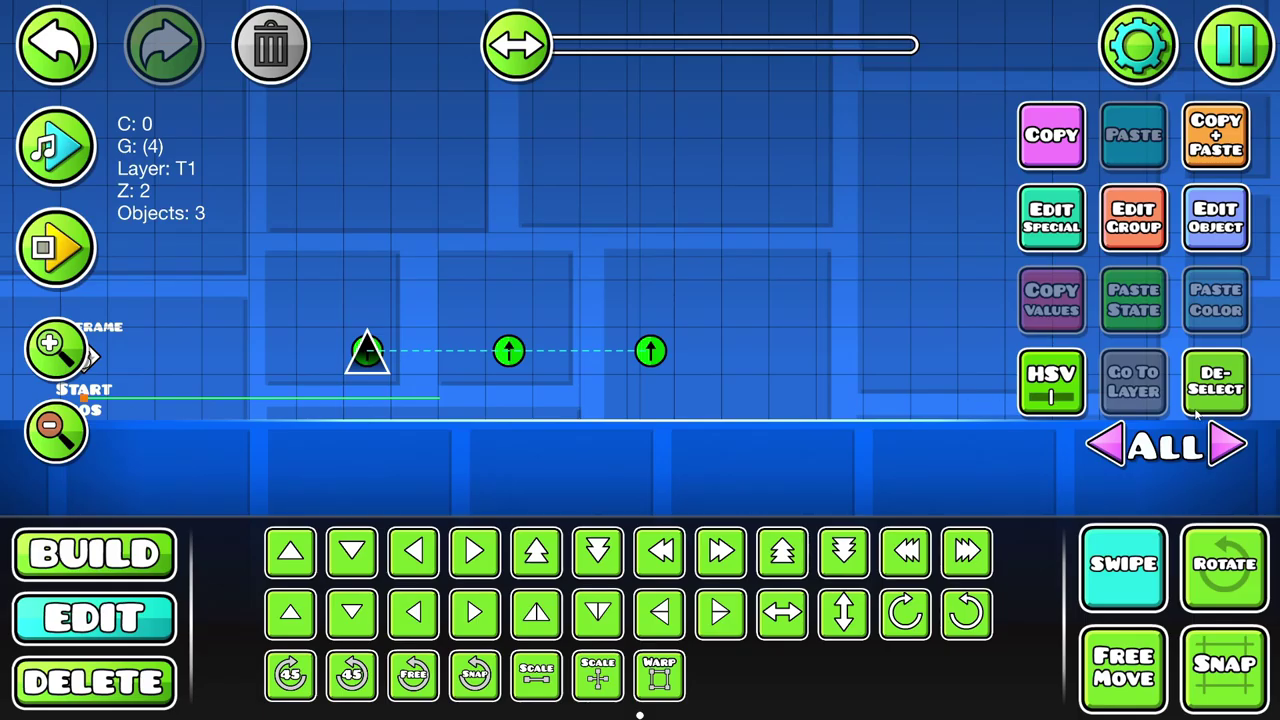
Freely move the middle keyframe point up and to the right to bend the path into an arc, and playtest it
left_click(512, 349)
key("f")
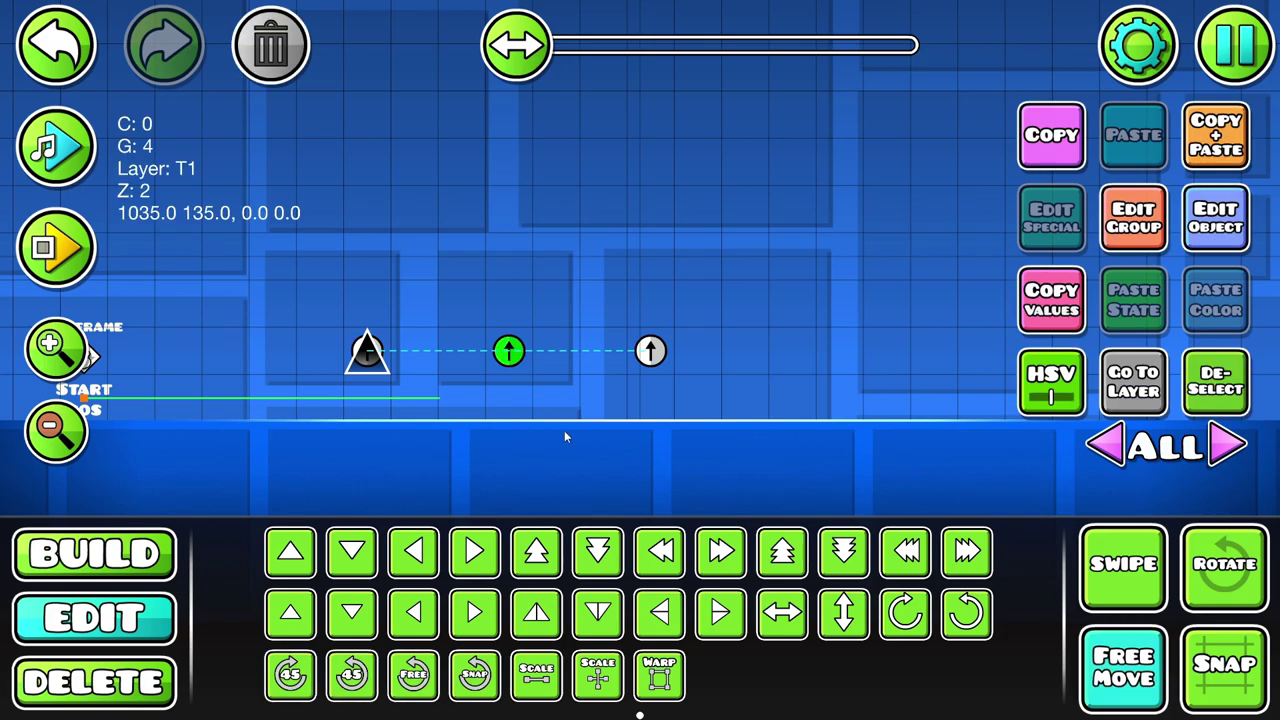
left_click_drag(512, 350, 582, 242)
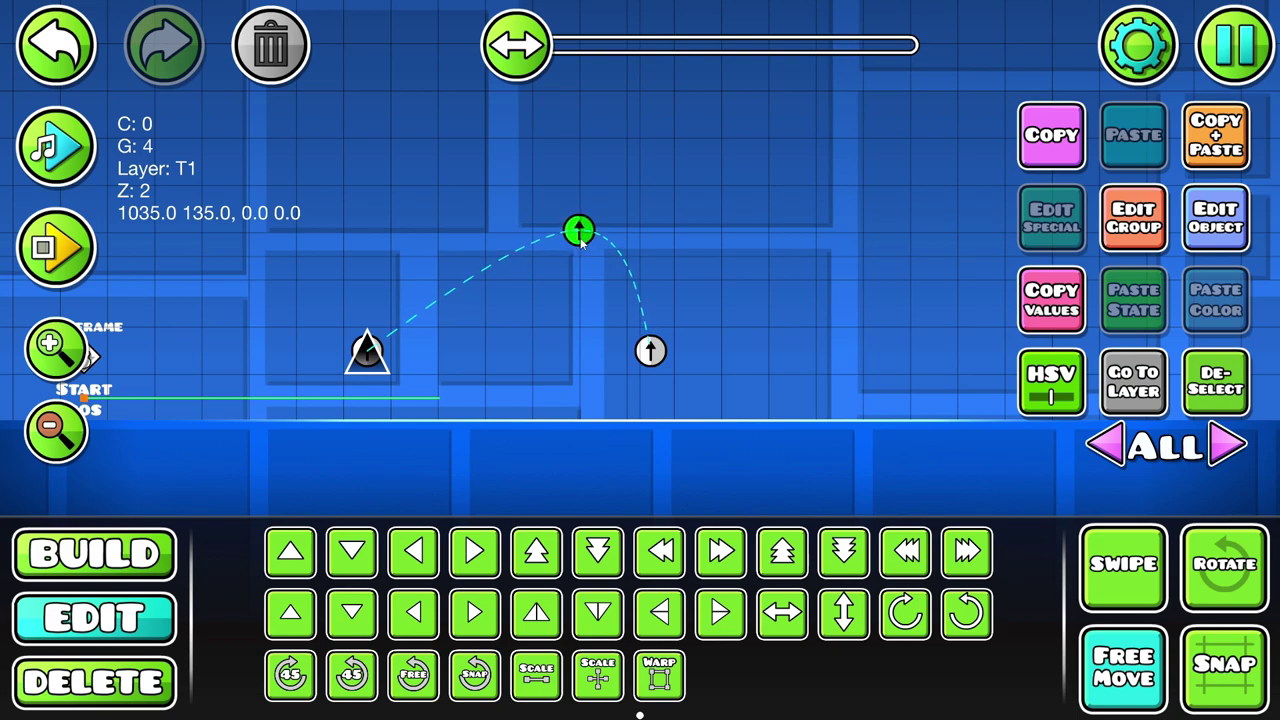
left_click(88, 242)
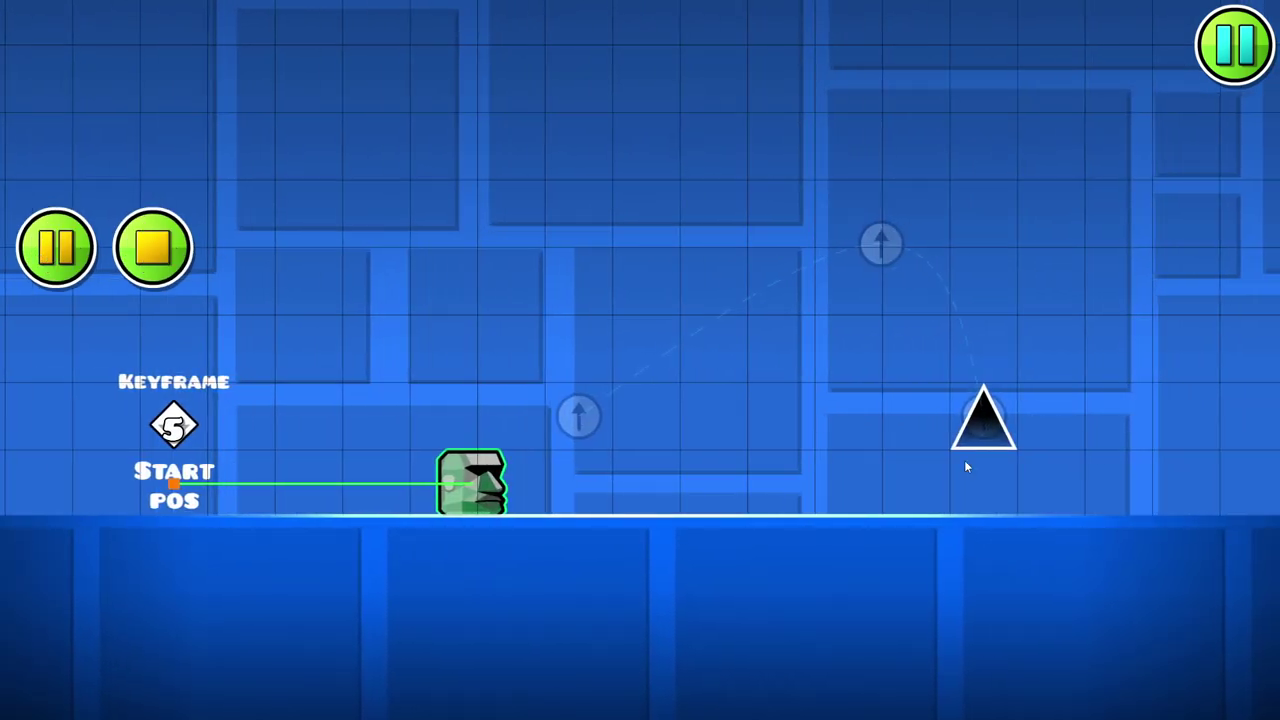
left_click(135, 248)
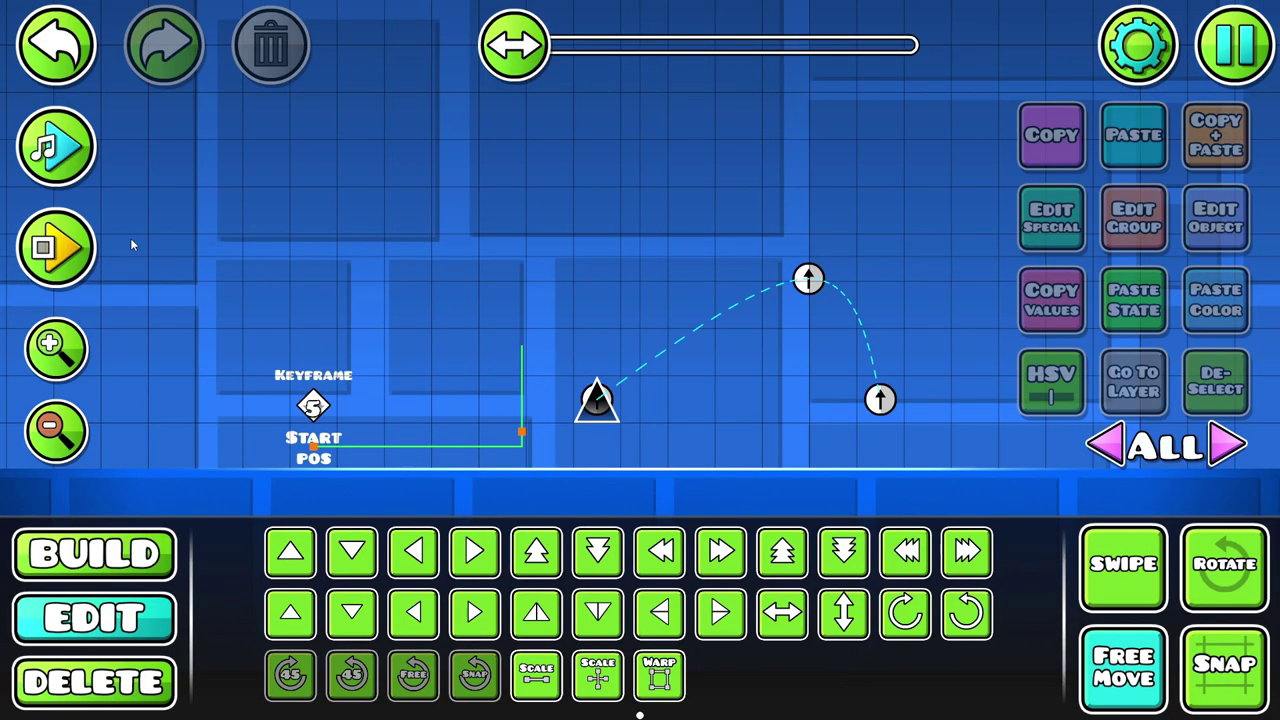
Rotate the middle keyframe point slightly counterclockwise, scale it to 3.25, and playtest the animation
left_click(1123, 666)
left_click_drag(784, 310, 524, 281)
left_click(545, 248)
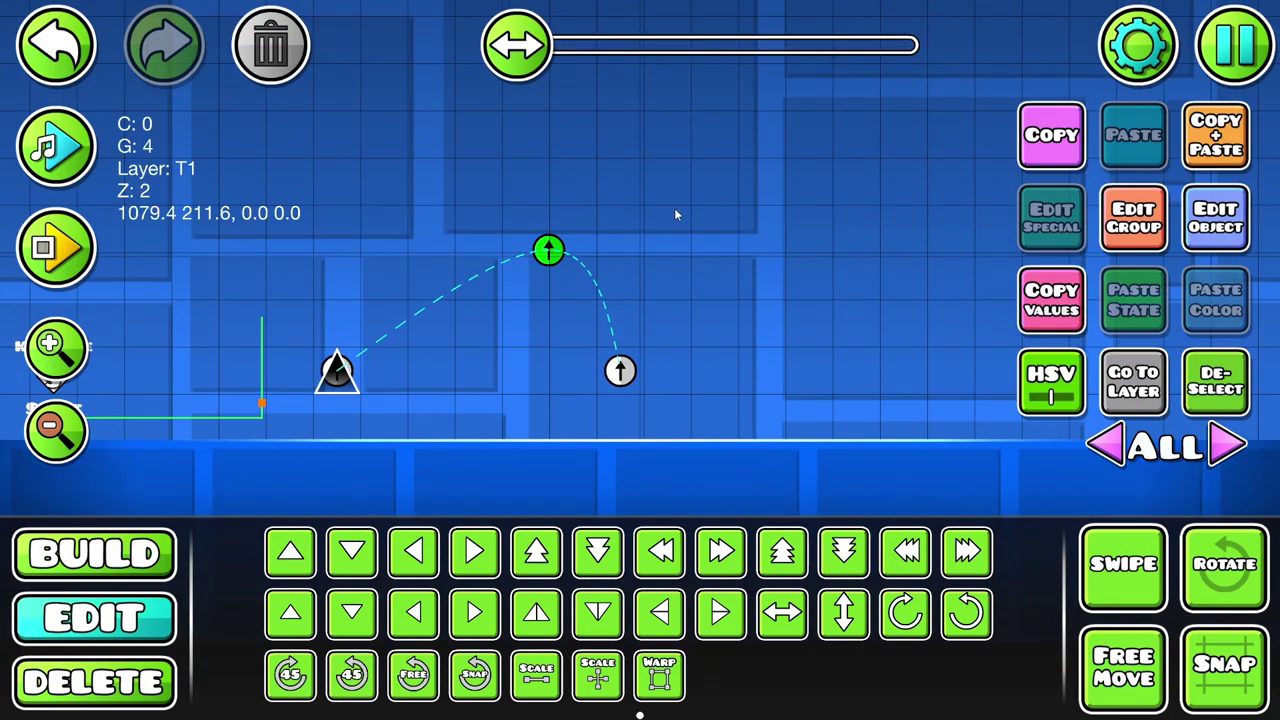
left_click_drag(674, 208, 761, 185)
left_click(535, 684)
key("r")
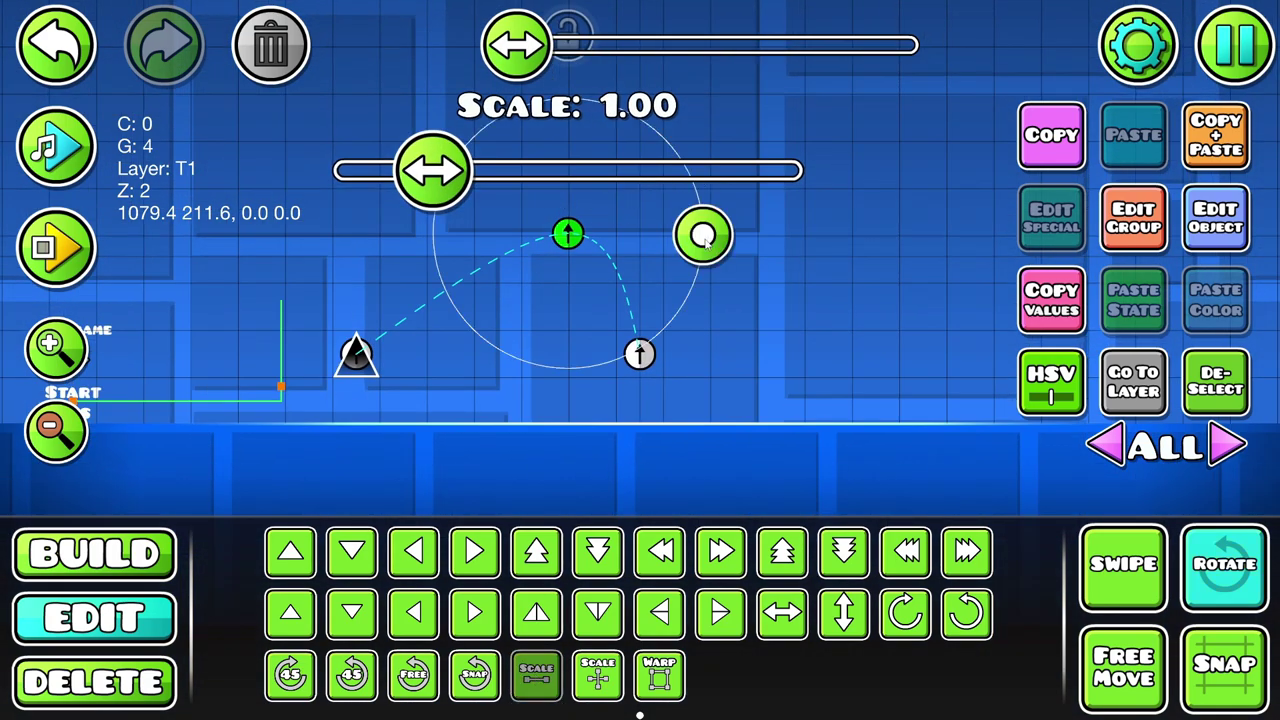
left_click_drag(706, 238, 689, 174)
left_click_drag(432, 170, 703, 170)
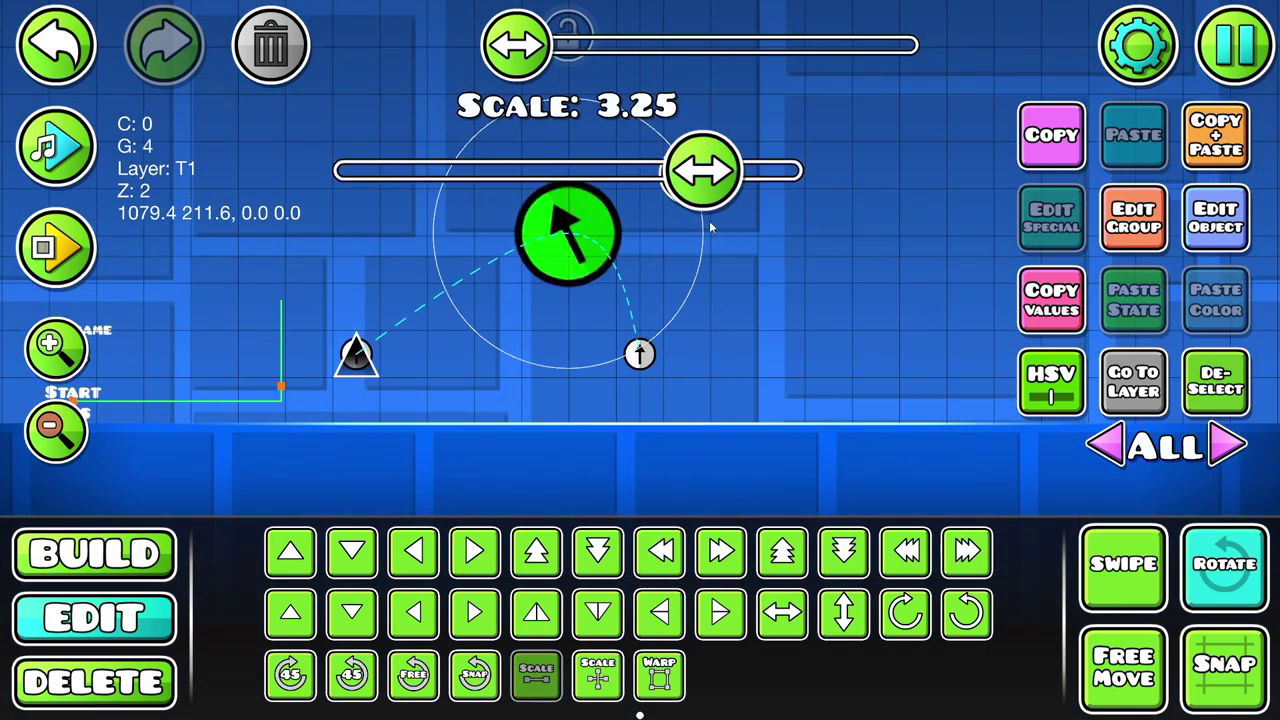
left_click(80, 266)
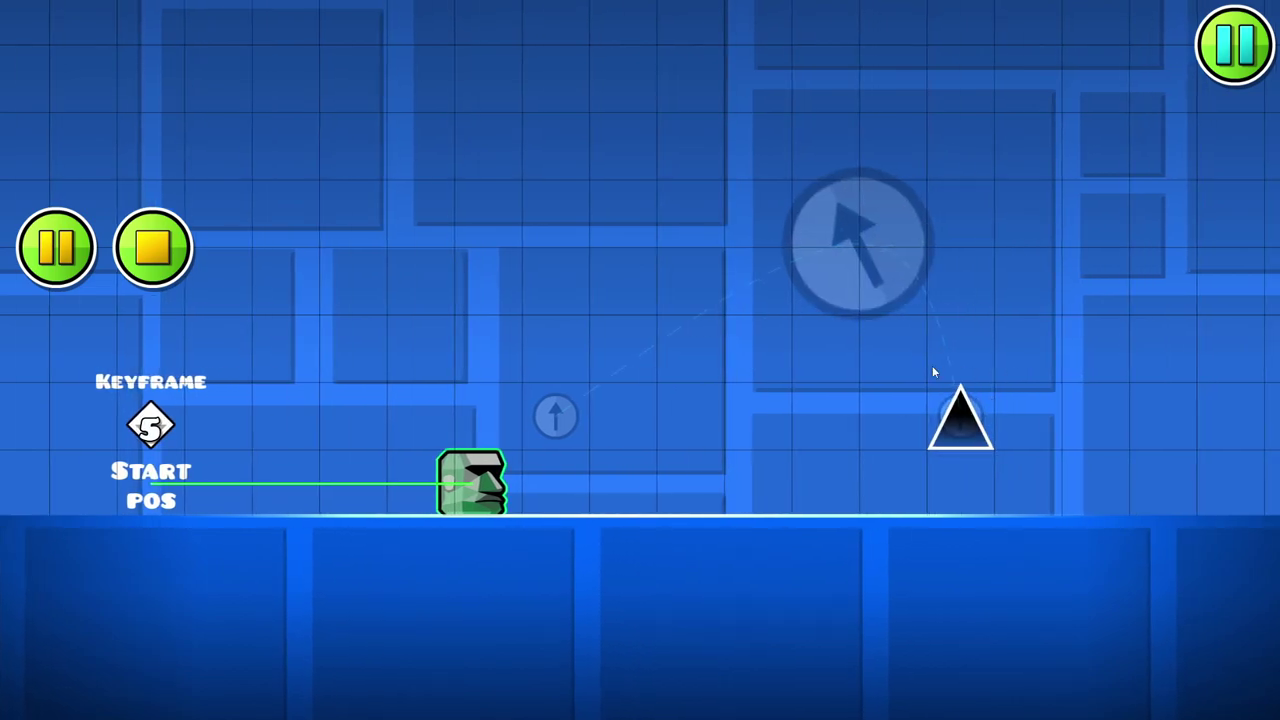
left_click(155, 250)
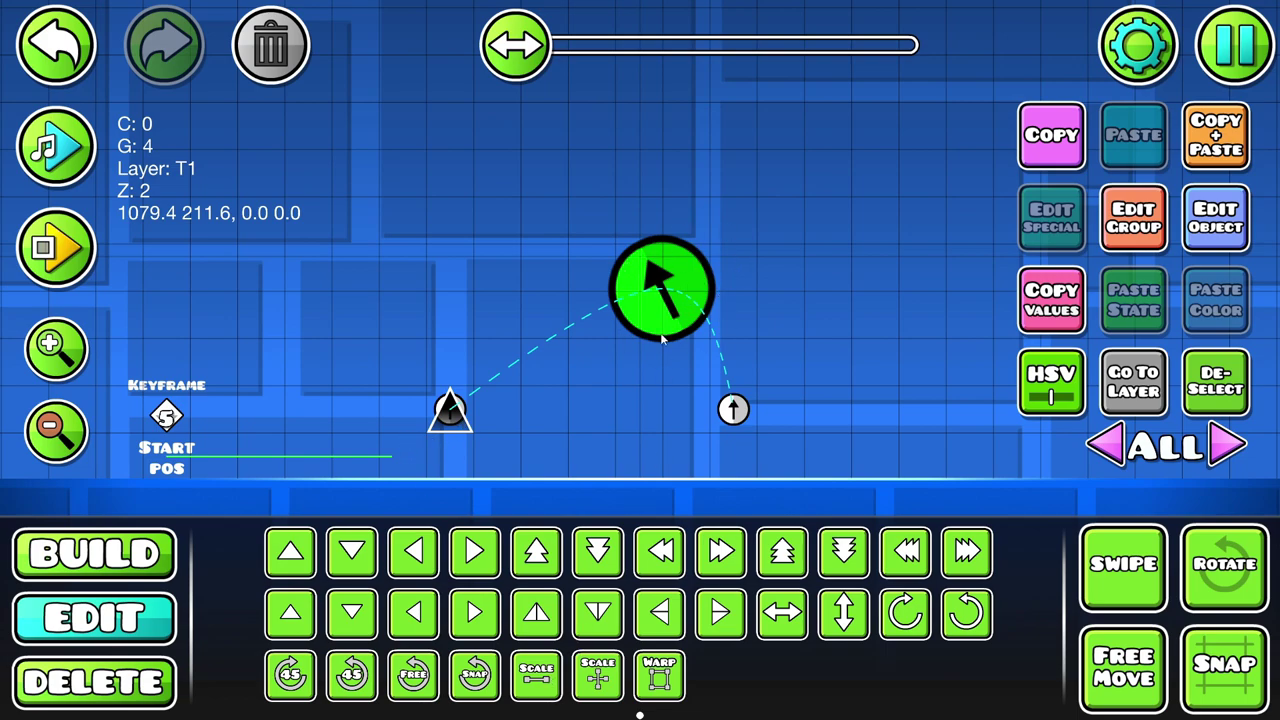
Disable Curve for the three keyframe points, leaving the spike out of the selection, and playtest the animation
left_click_drag(433, 306, 360, 310)
left_click(660, 414, "shift")
left_click(386, 414, "shift")
left_click(66, 46)
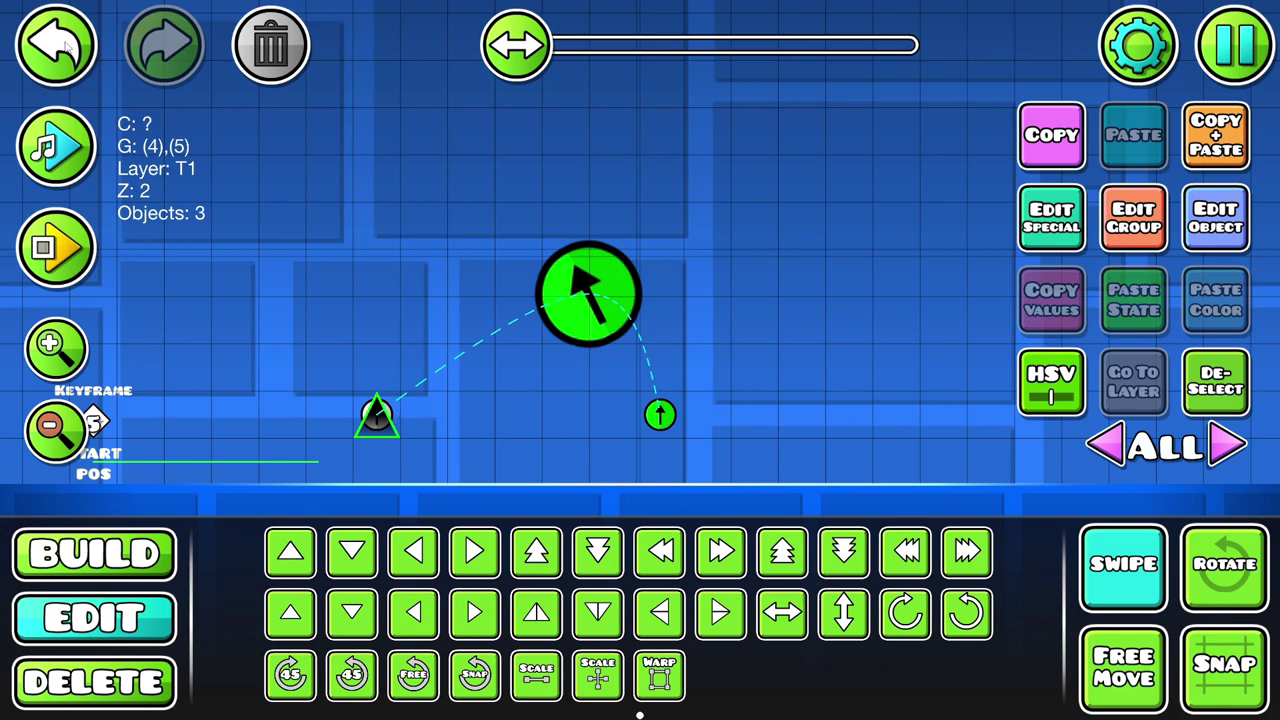
left_click(58, 45)
left_click(370, 414, "shift")
left_click(58, 45)
left_click(376, 414, "shift")
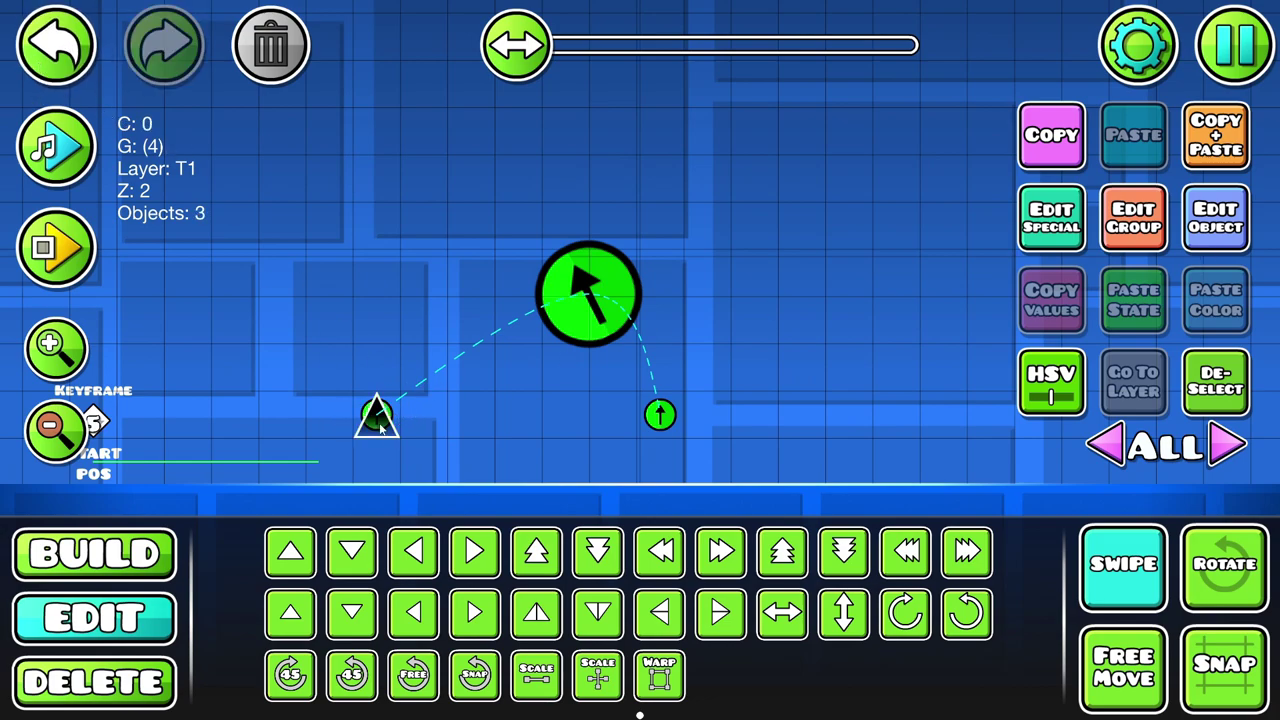
left_click(1133, 217)
left_click(645, 645)
left_click(1051, 217)
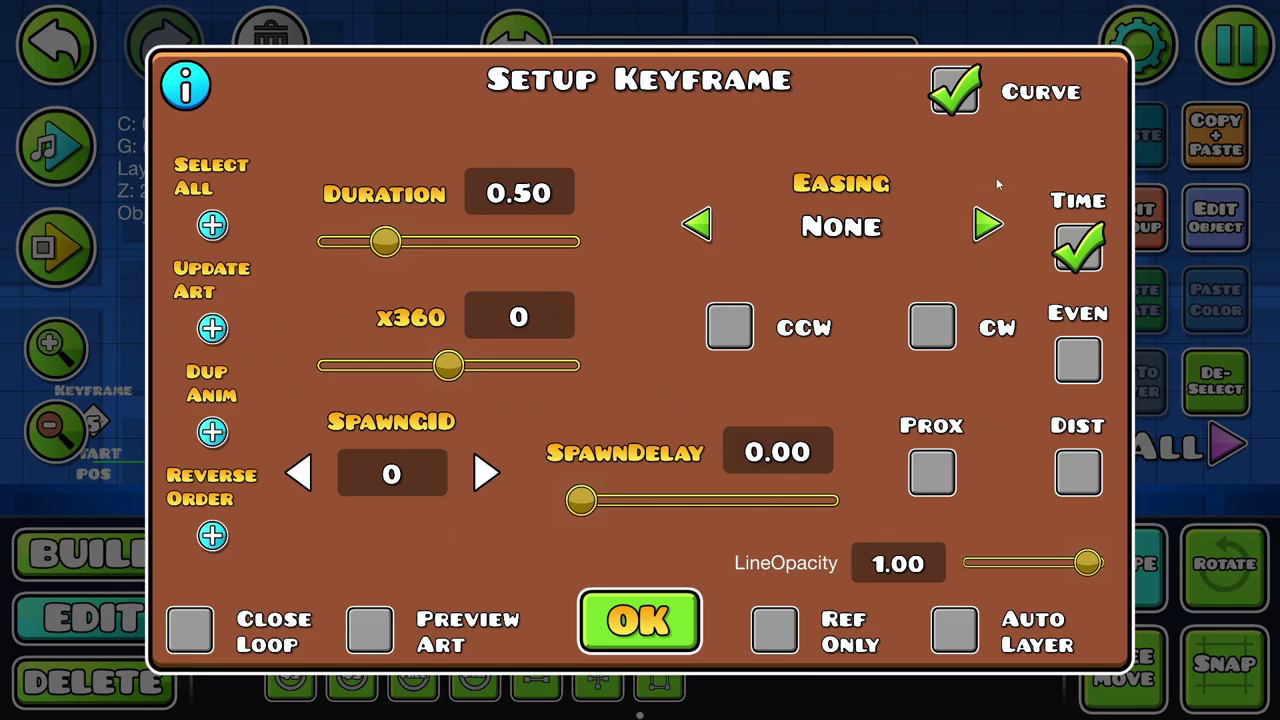
left_click(955, 90)
left_click(690, 612)
left_click(1131, 602)
left_click_drag(1113, 400, 1014, 300)
left_click(1225, 384)
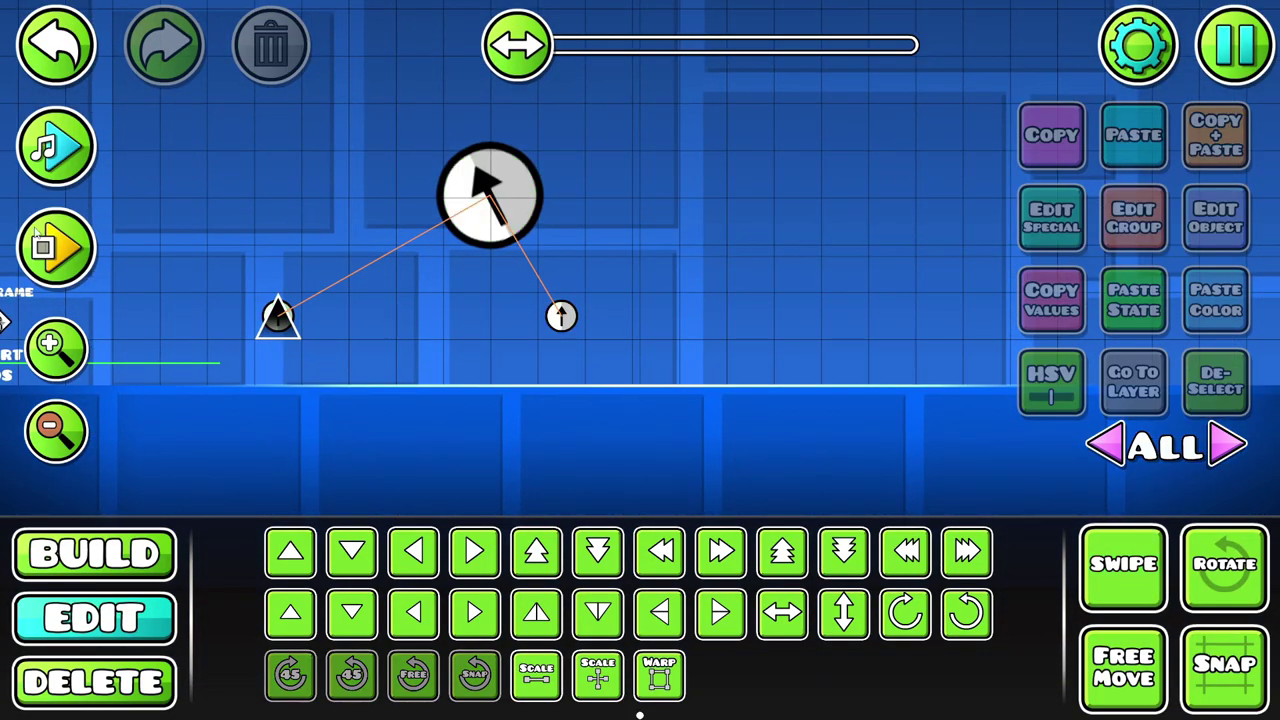
left_click(57, 248)
left_click(153, 248)
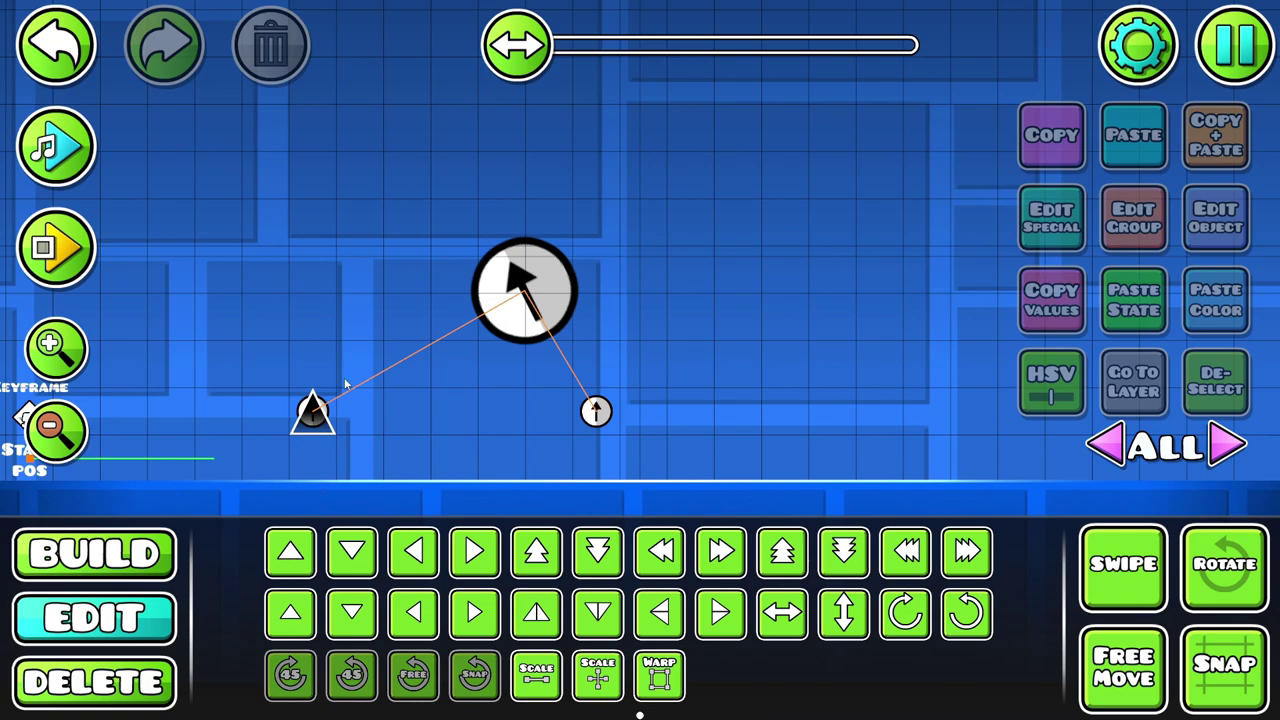
Set the Easing of all three keyframe points to Ease In Out and playtest the animation
left_click(320, 404)
left_click(333, 392)
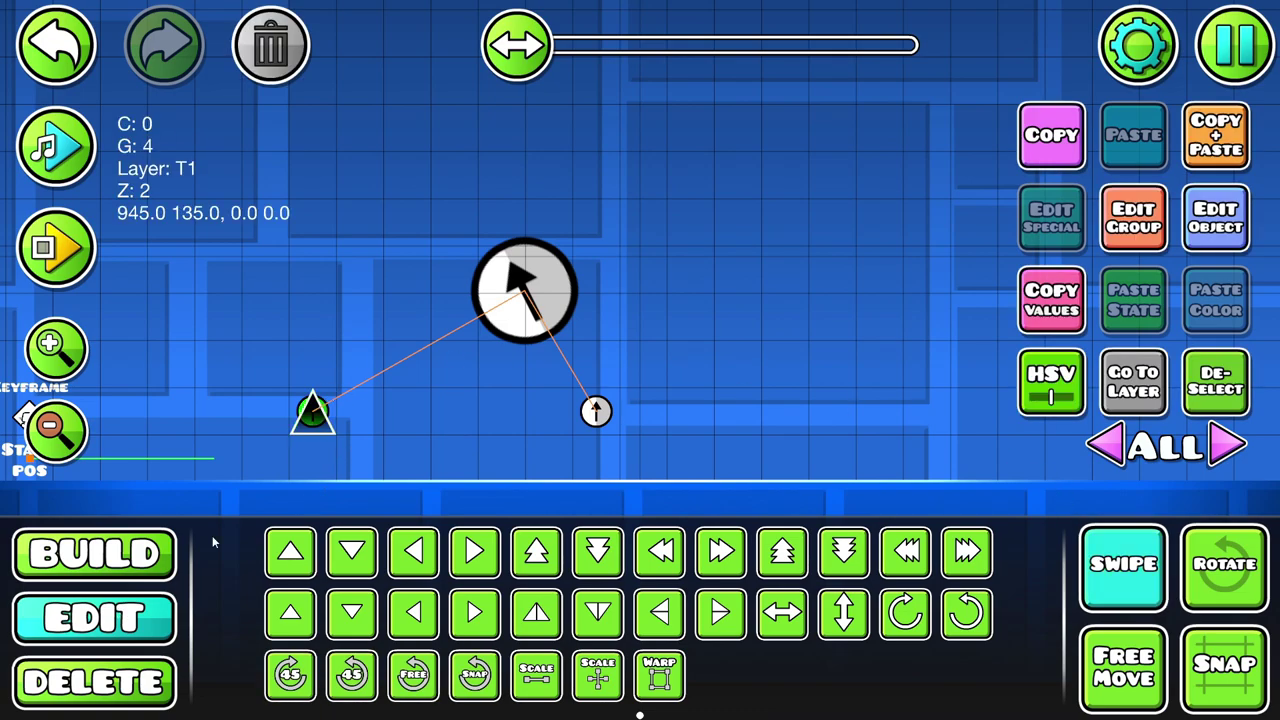
left_click(535, 255)
left_click(1215, 217)
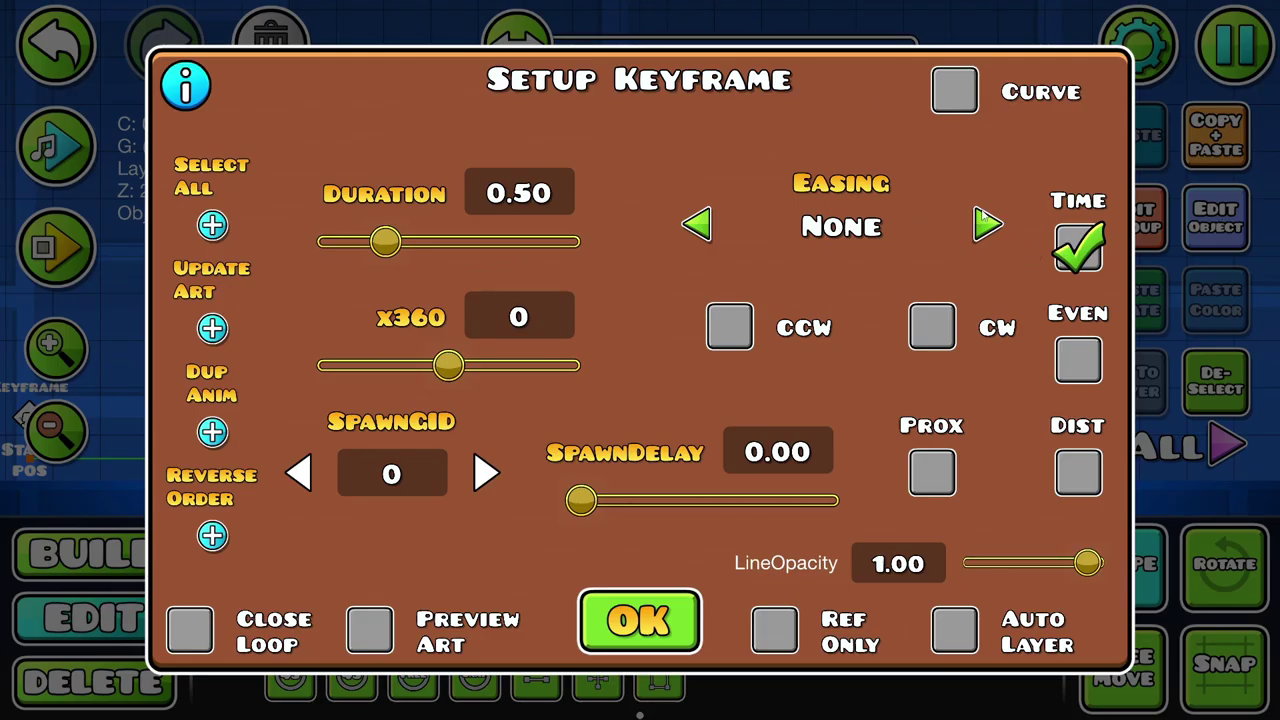
left_click(977, 216)
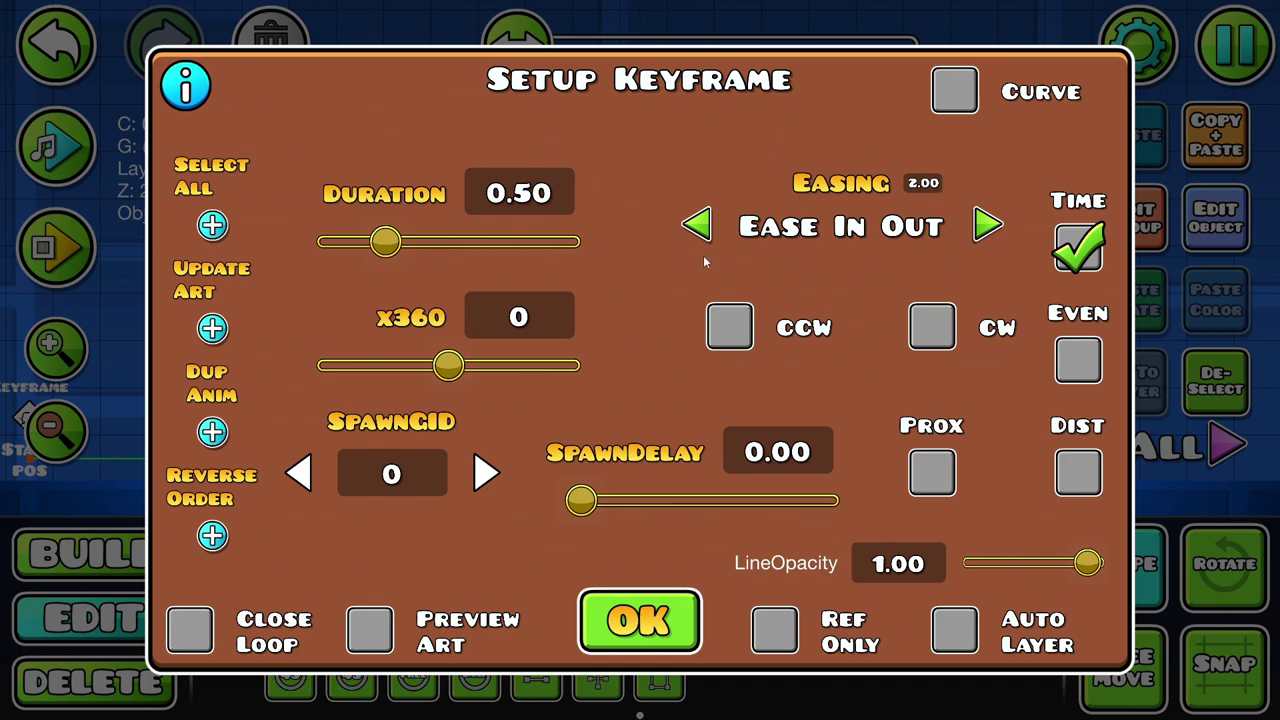
left_click(684, 598)
left_click(55, 247)
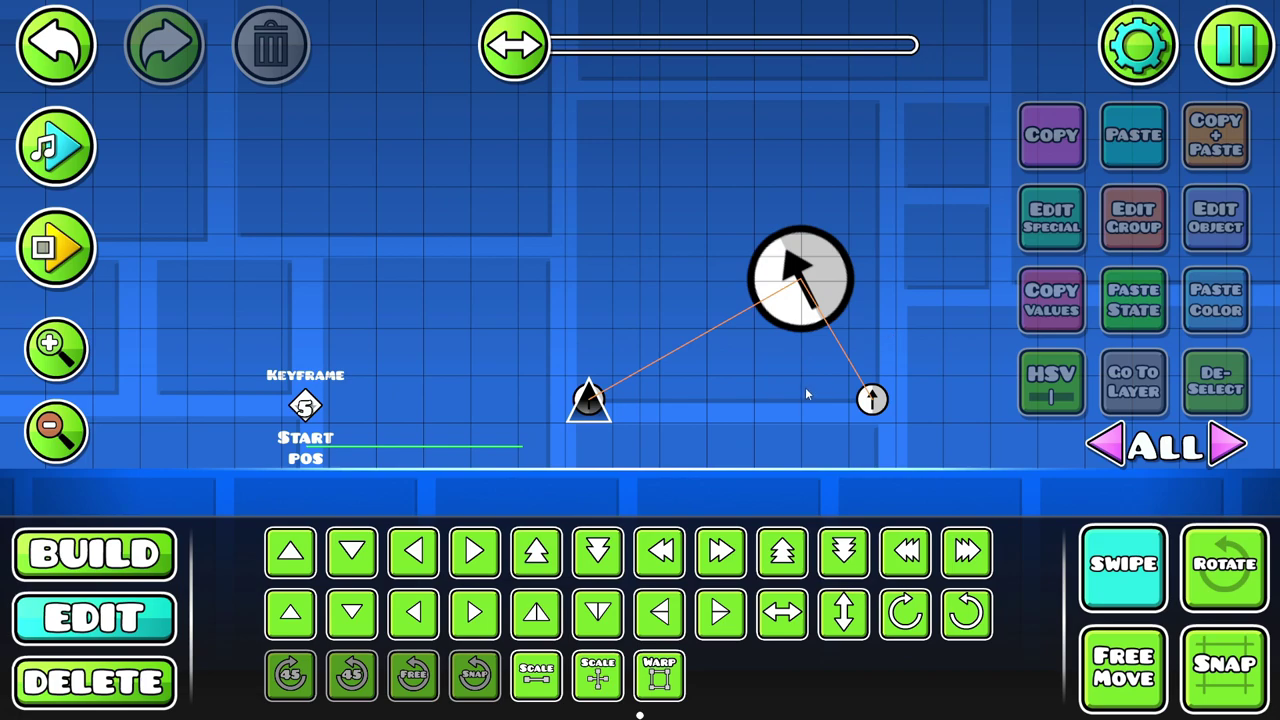
Set the Easing of the enlarged middle keyframe point to None and playtest the animation
left_click(800, 280)
left_click(1245, 208)
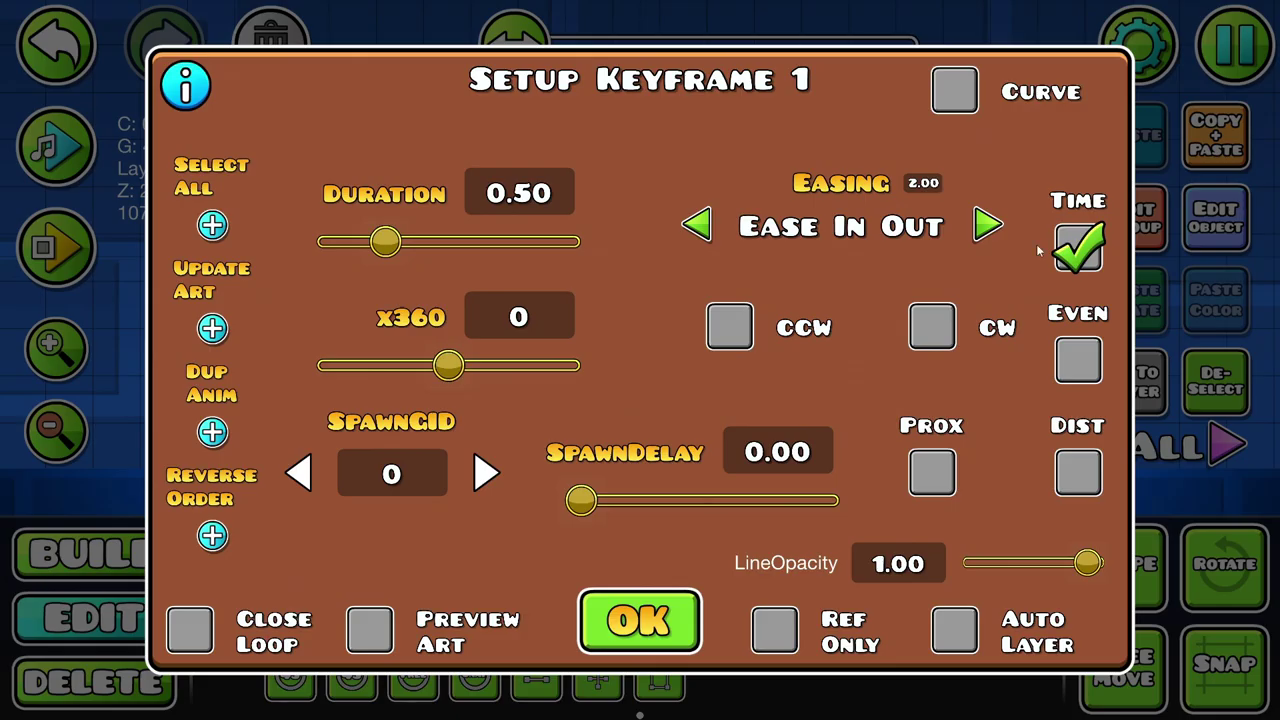
left_click(697, 225)
left_click(644, 645)
left_click_drag(856, 266, 536, 206)
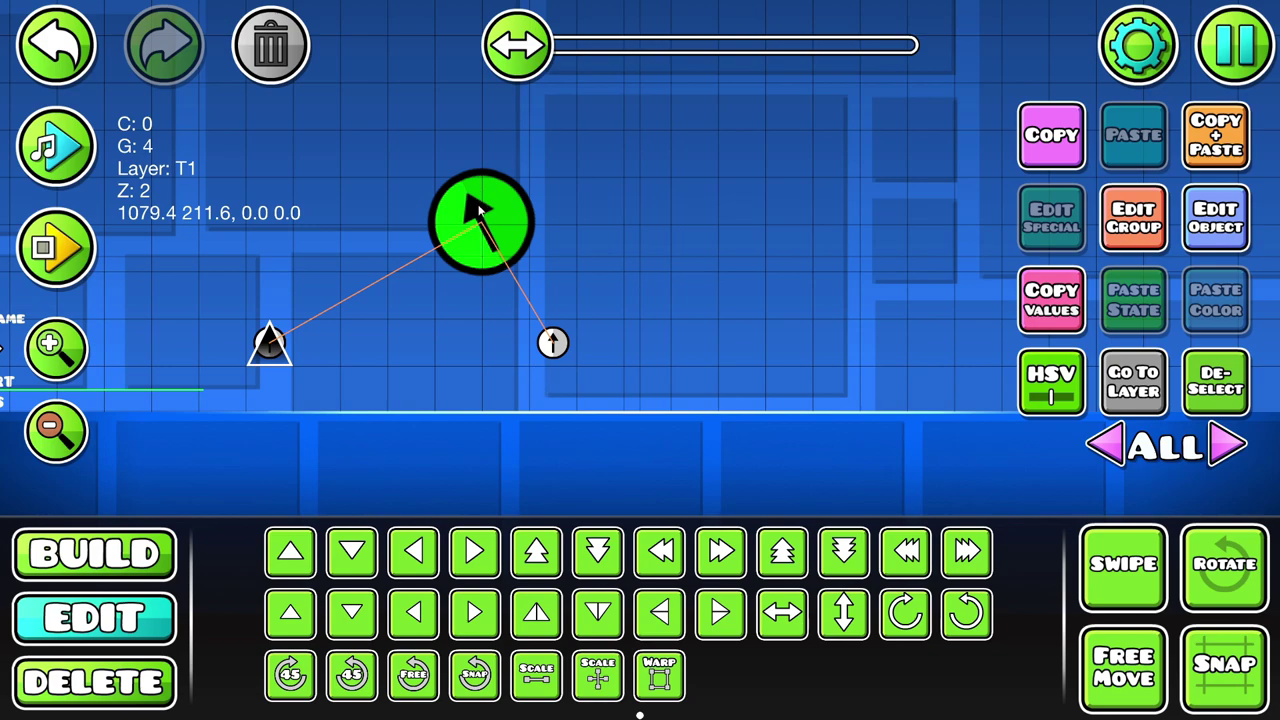
left_click(55, 247)
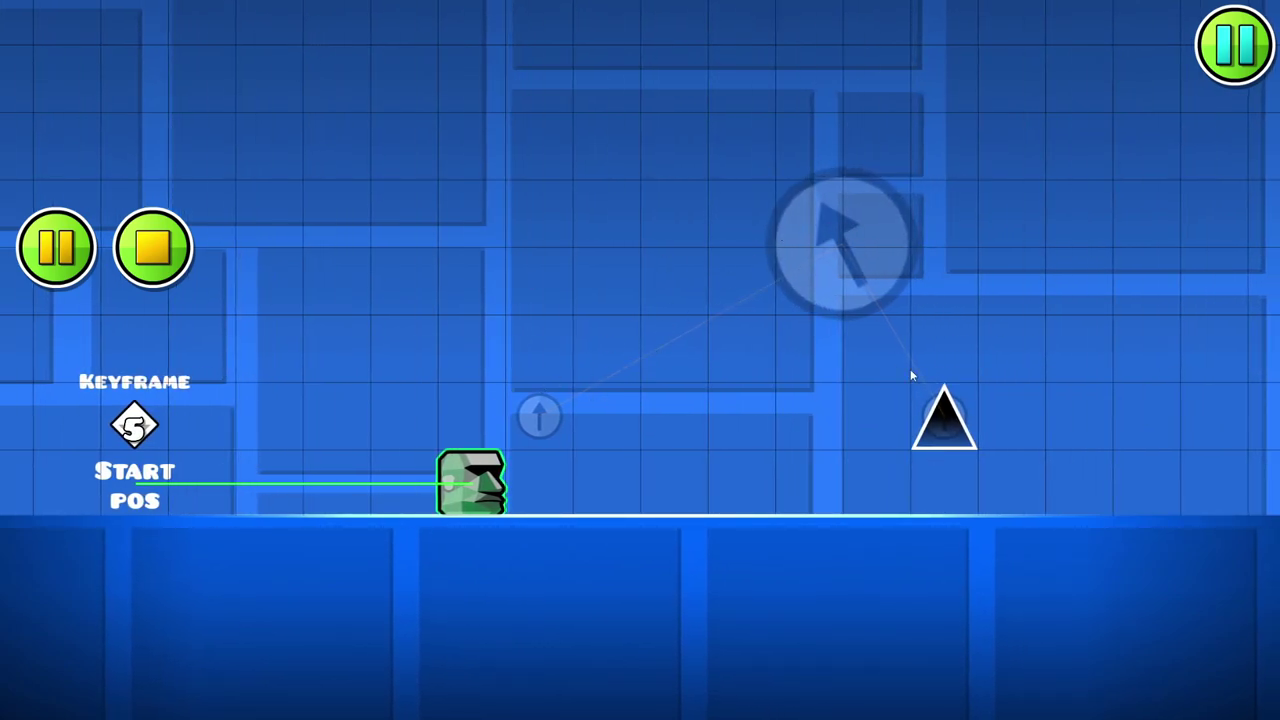
left_click(158, 246)
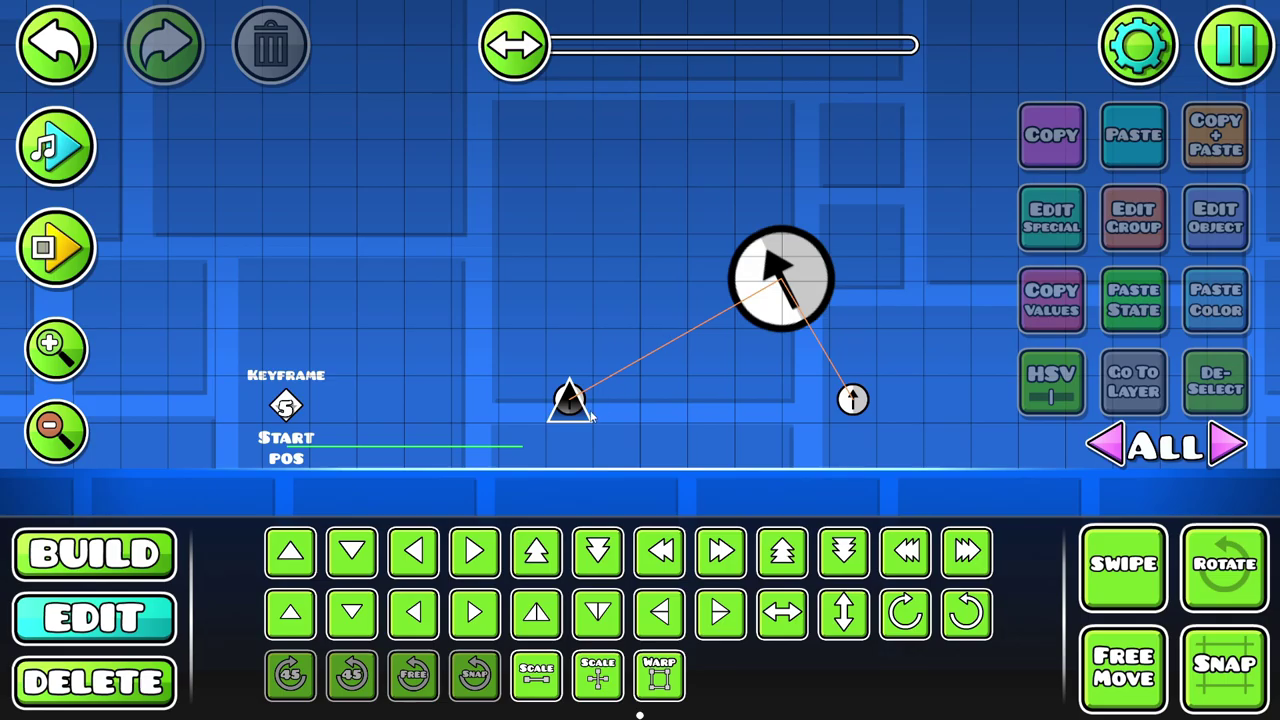
Set the enlarged middle keyframe point's Easing back to Ease In Out
left_click(780, 278)
left_click(1215, 217)
left_click(985, 220)
left_click(640, 619)
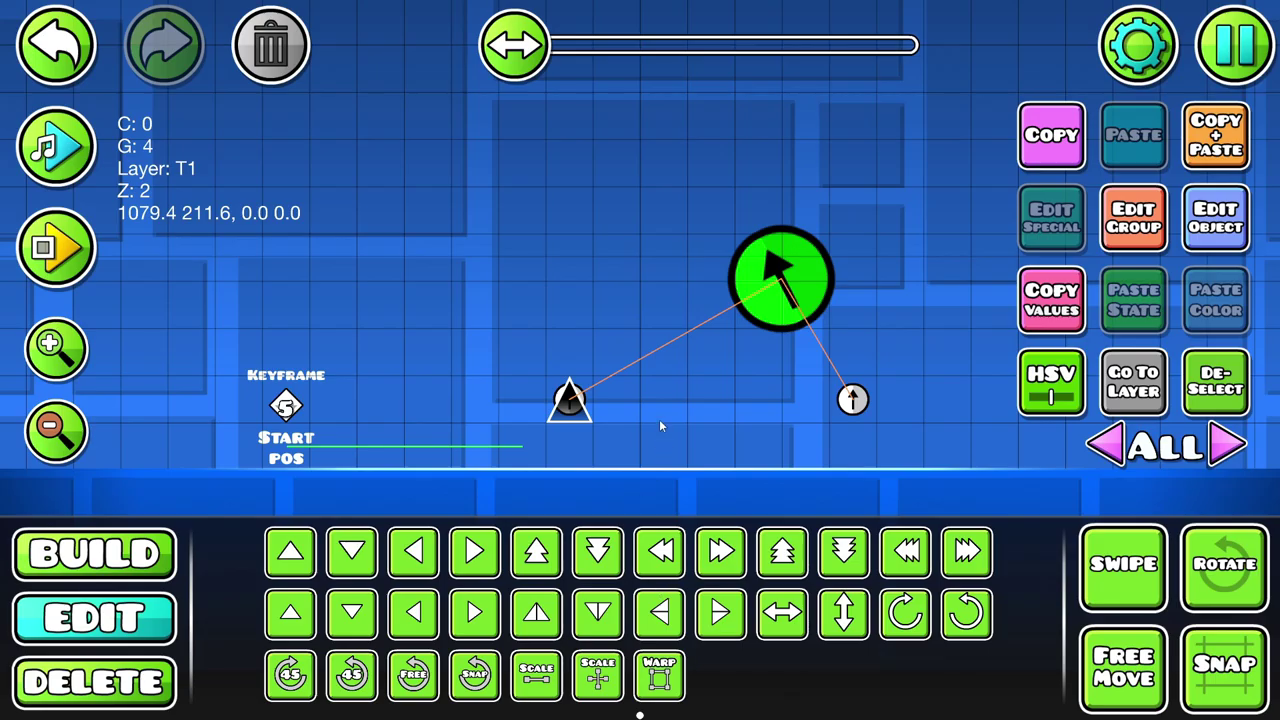
Set the Easing of the first keyframe point, beneath the spike, to None and playtest the animation
left_click(580, 396)
left_click(565, 400)
left_click(1215, 217)
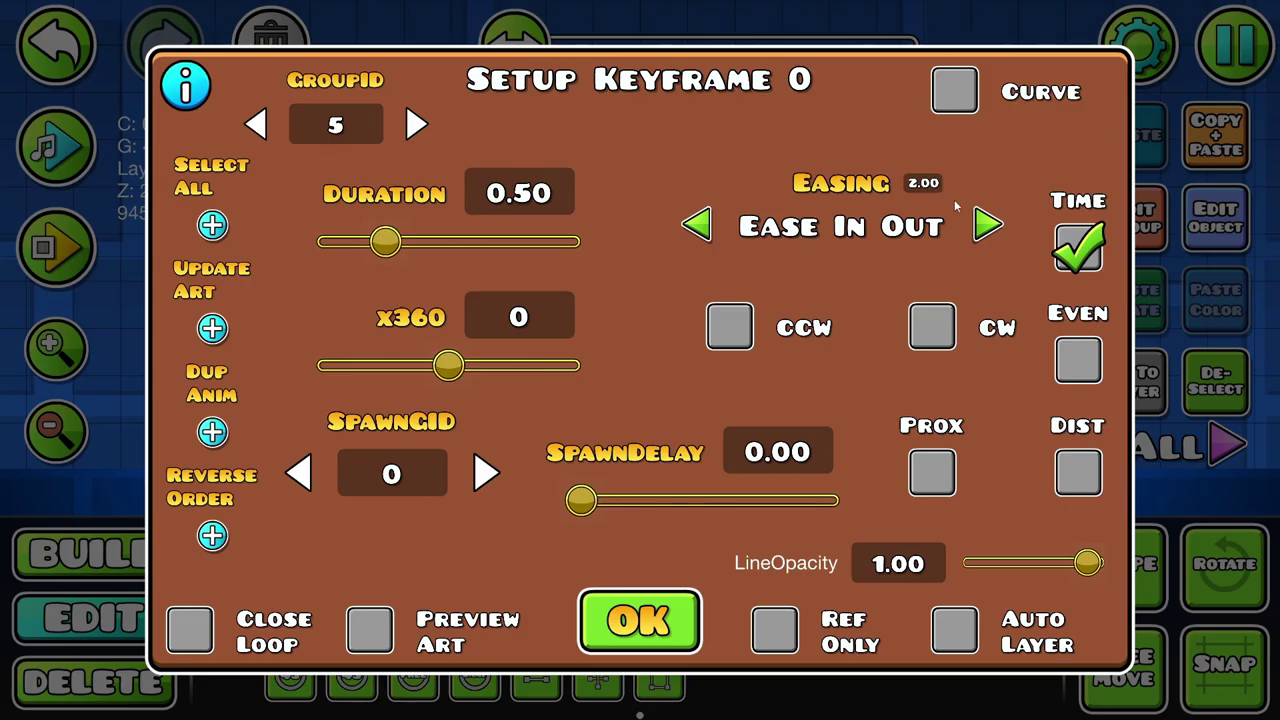
left_click(697, 224)
left_click(640, 619)
left_click(55, 248)
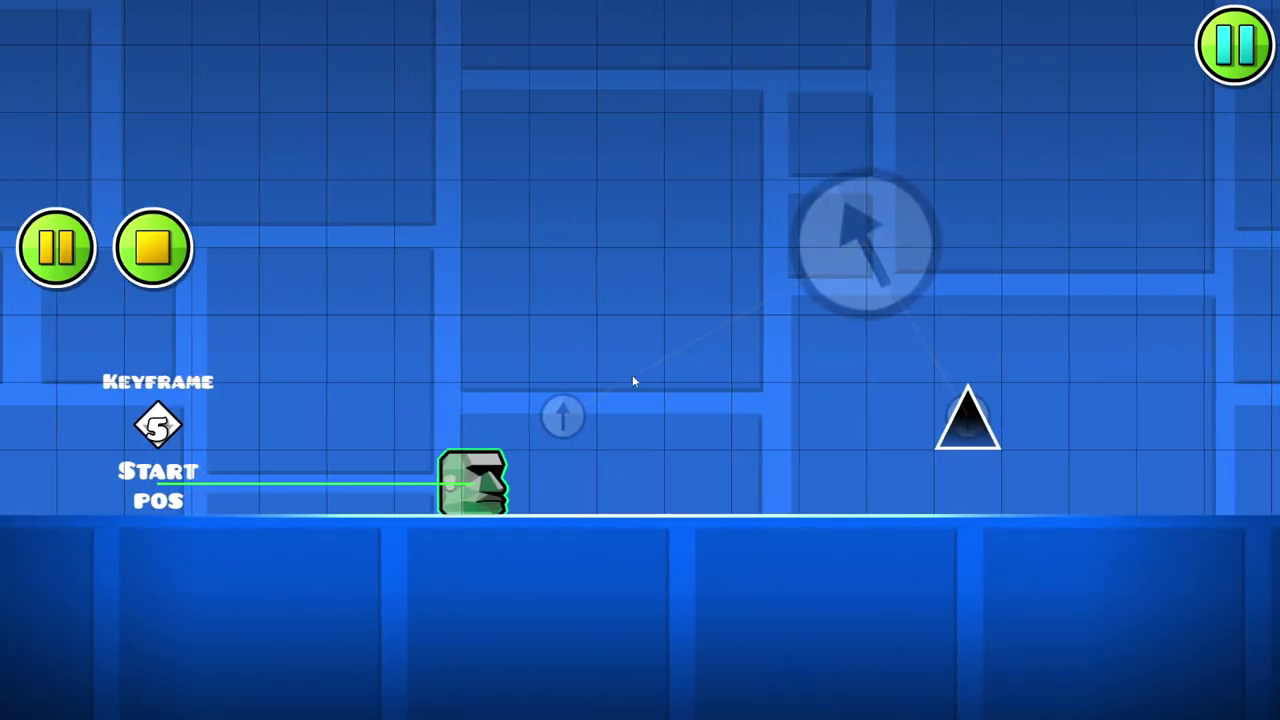
left_click(174, 250)
left_click_drag(680, 381, 826, 376)
left_click(1090, 552)
left_click(1130, 579)
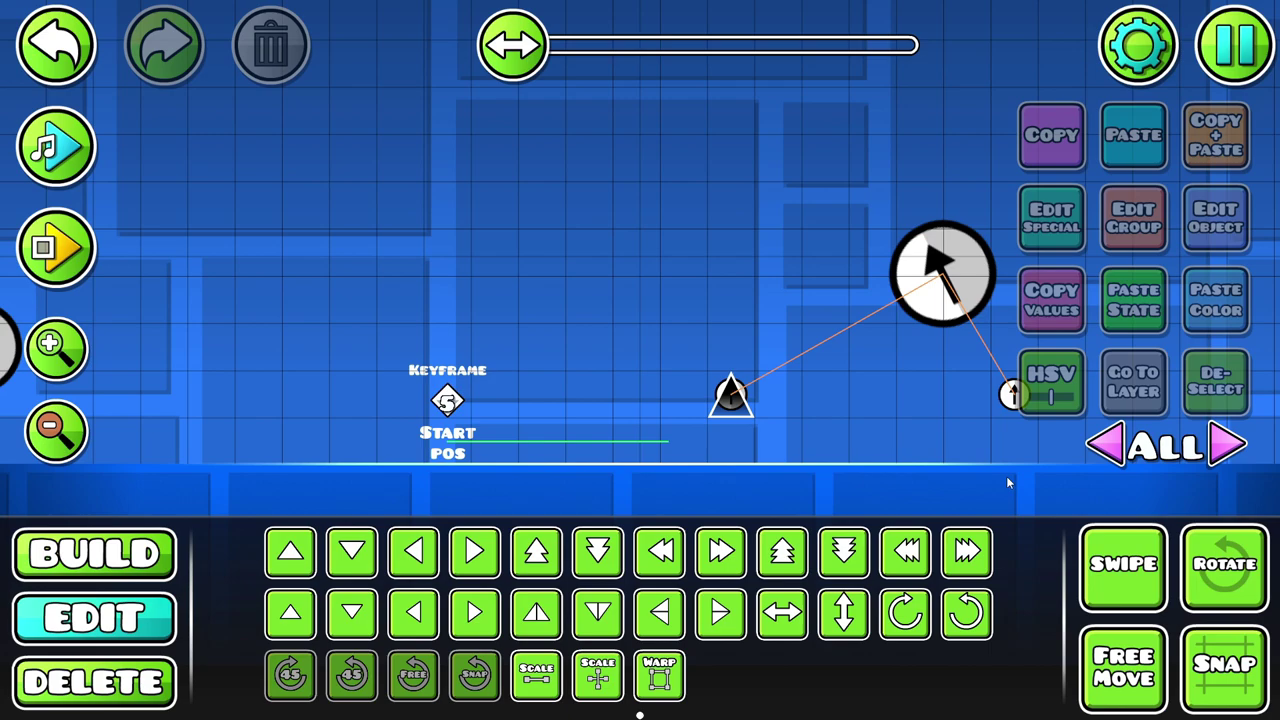
left_click_drag(782, 311, 603, 271)
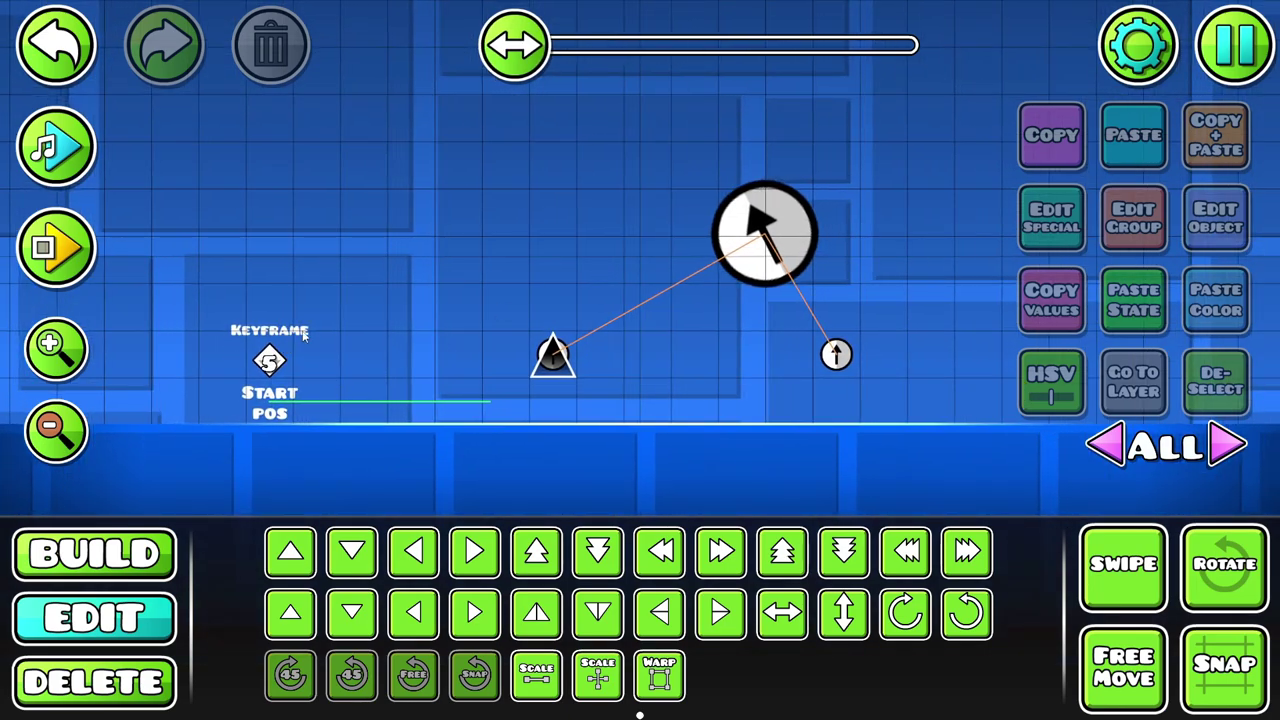
left_click(148, 545)
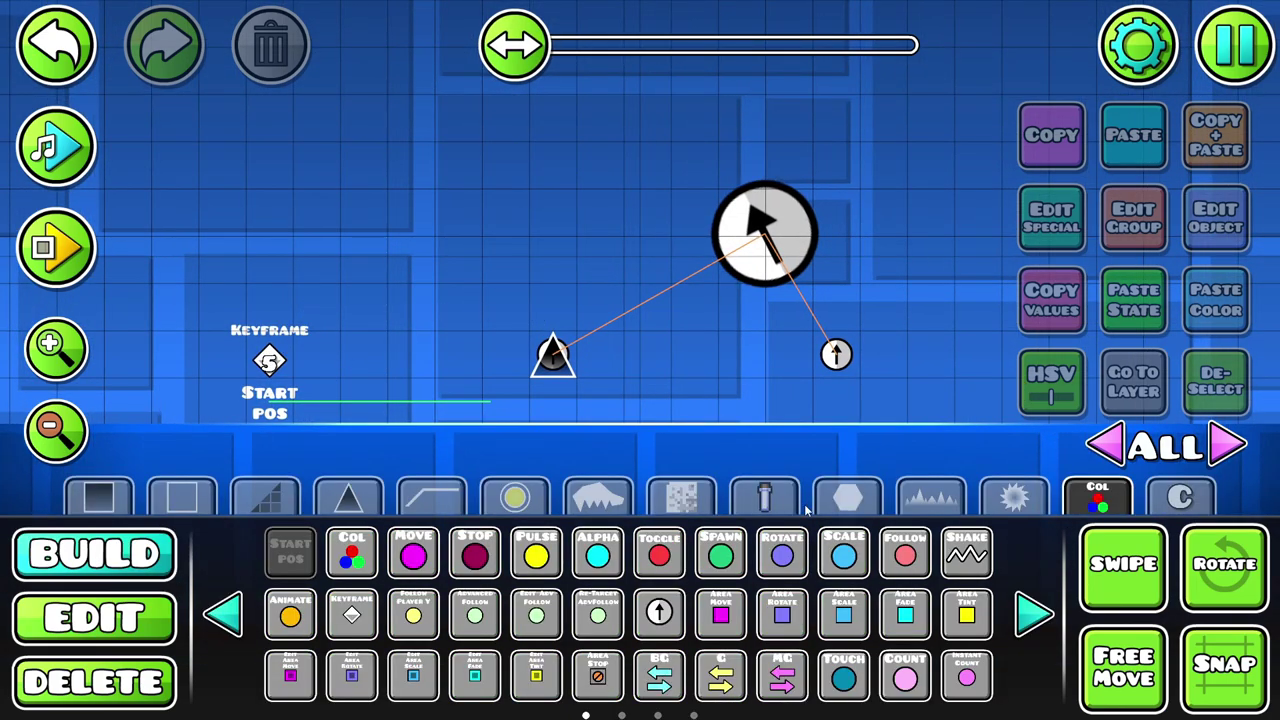
left_click(99, 632)
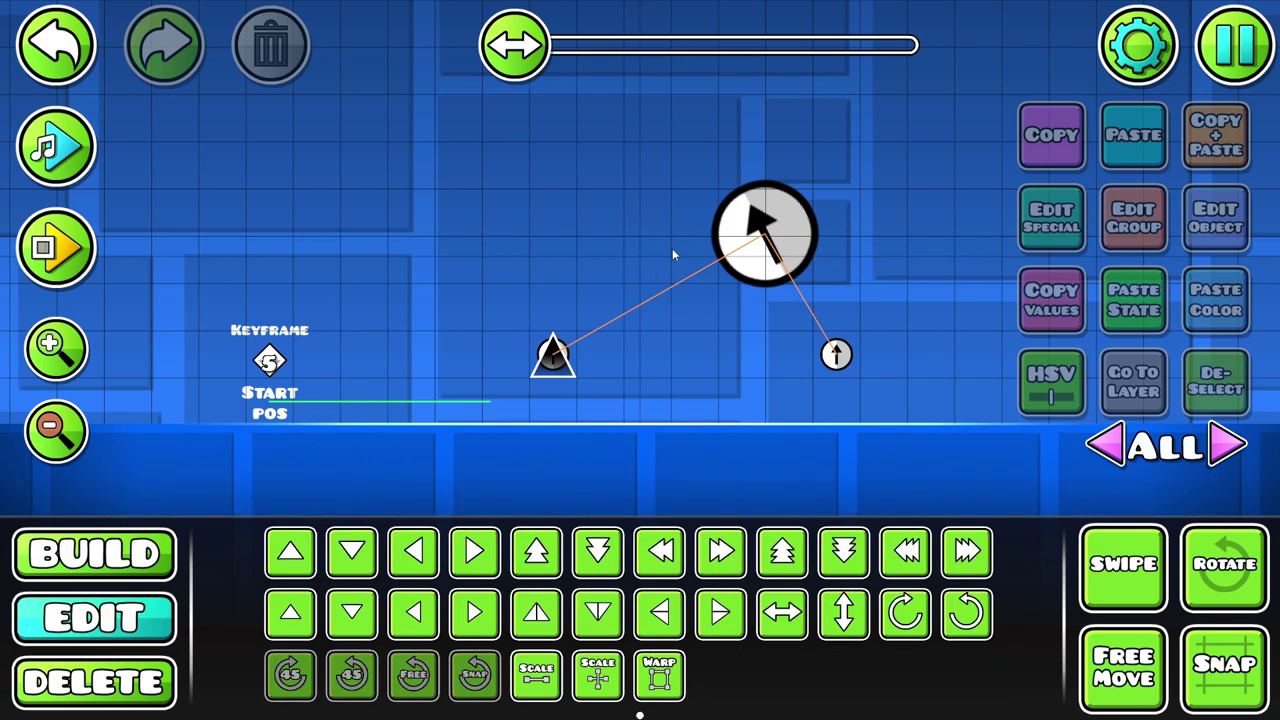
Select all three keyframe points without the spike and enable Curve for them
left_click(1100, 540)
left_click(765, 225)
left_click(834, 355)
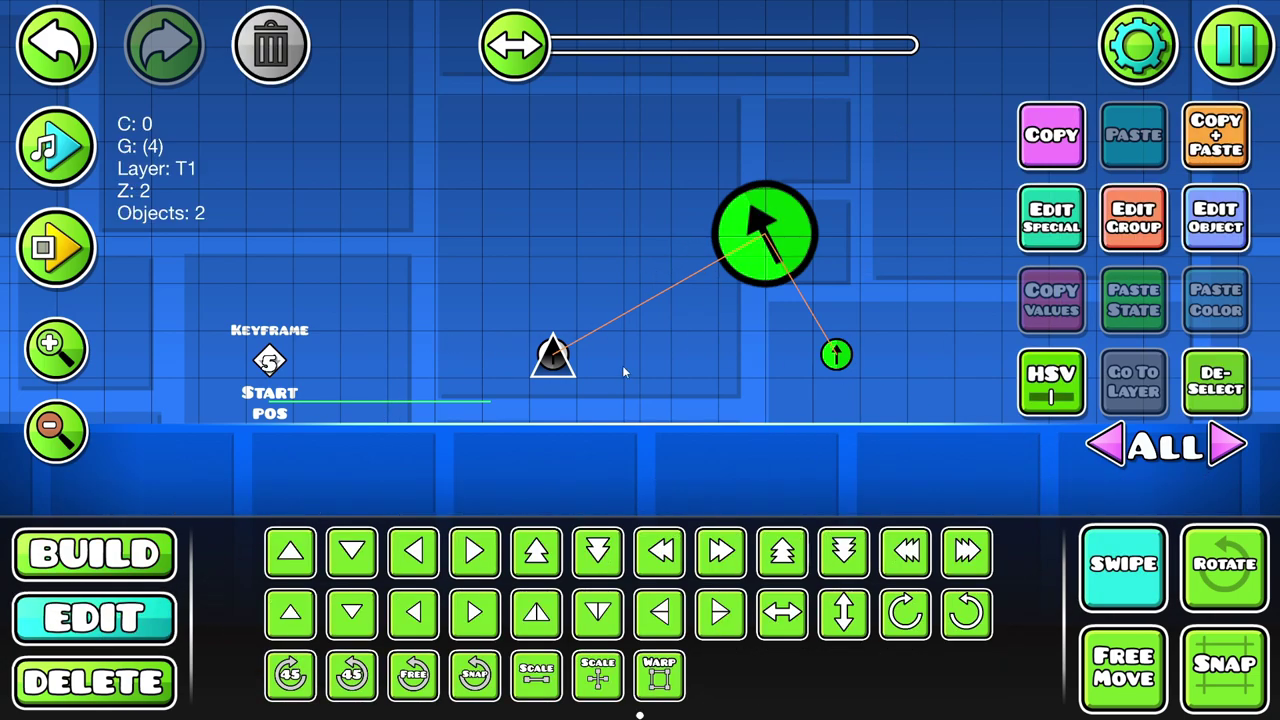
left_click(567, 351)
left_click(75, 62)
left_click(561, 352)
left_click(1149, 213)
left_click(628, 650)
left_click(1215, 215)
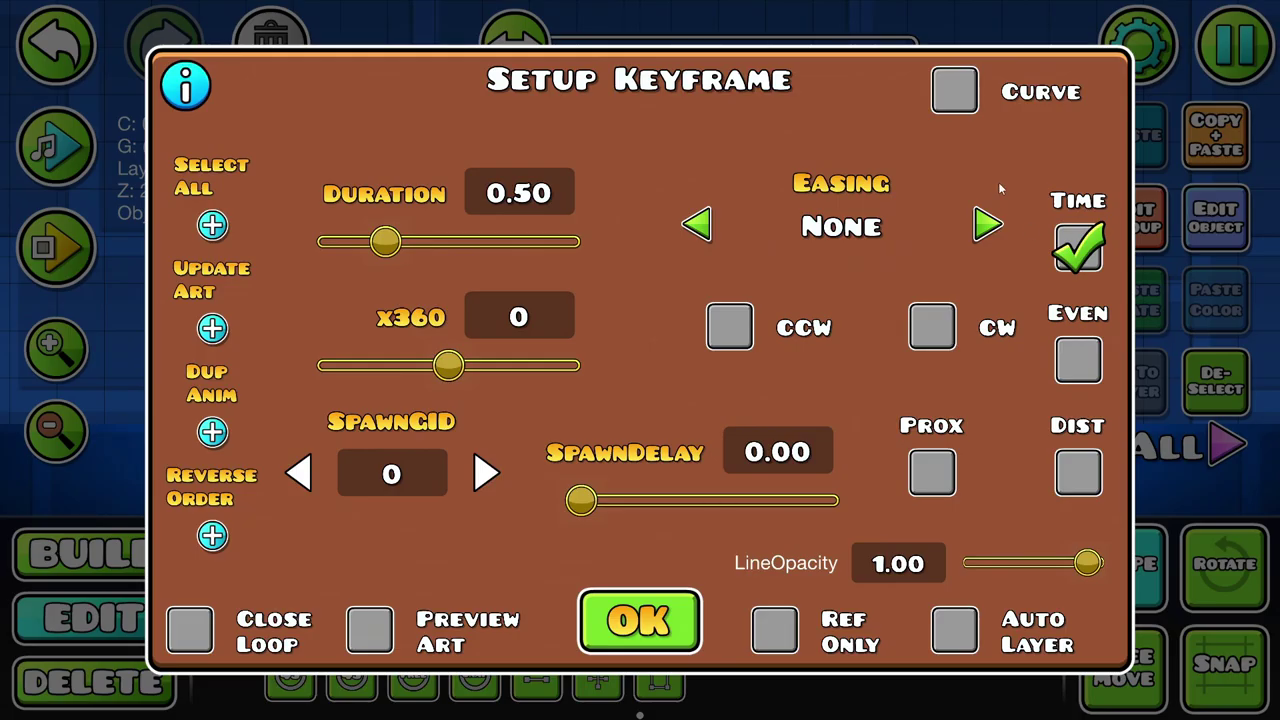
left_click(955, 90)
left_click(645, 622)
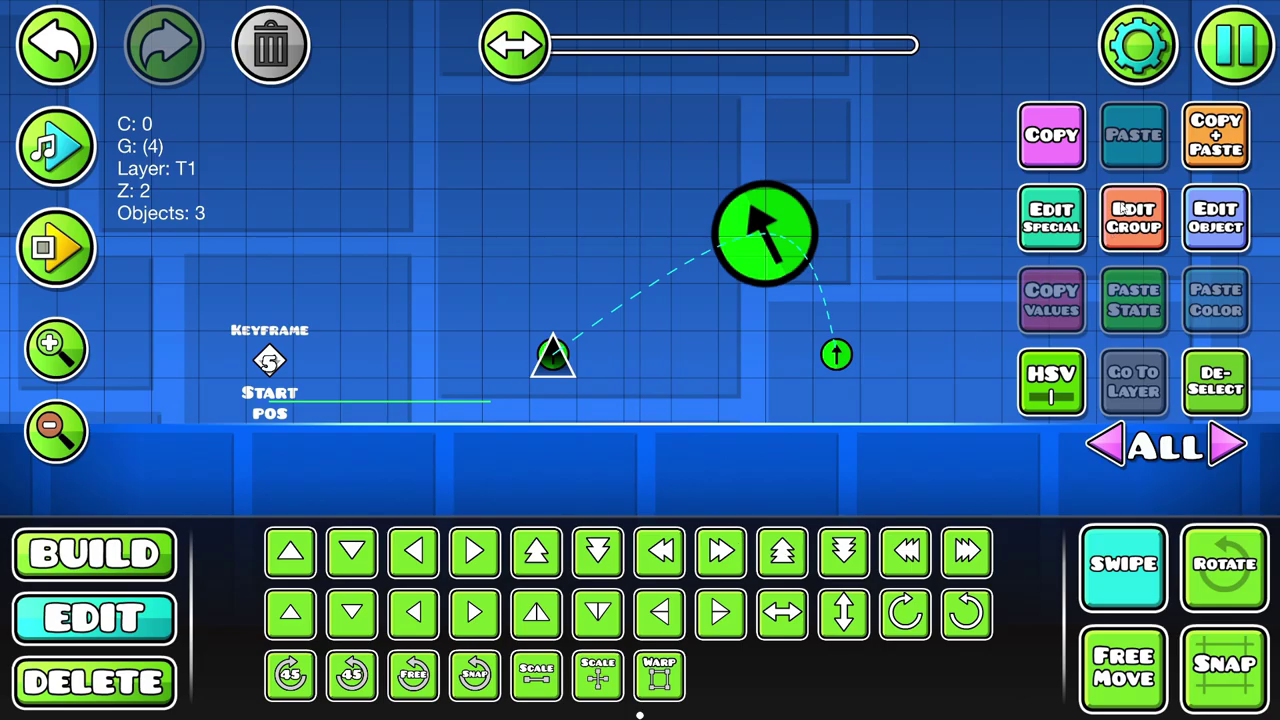
Set the Easing of the three selected keyframe points to Ease In Out and clear the selection
left_click(1133, 215)
left_click(640, 648)
left_click(1215, 215)
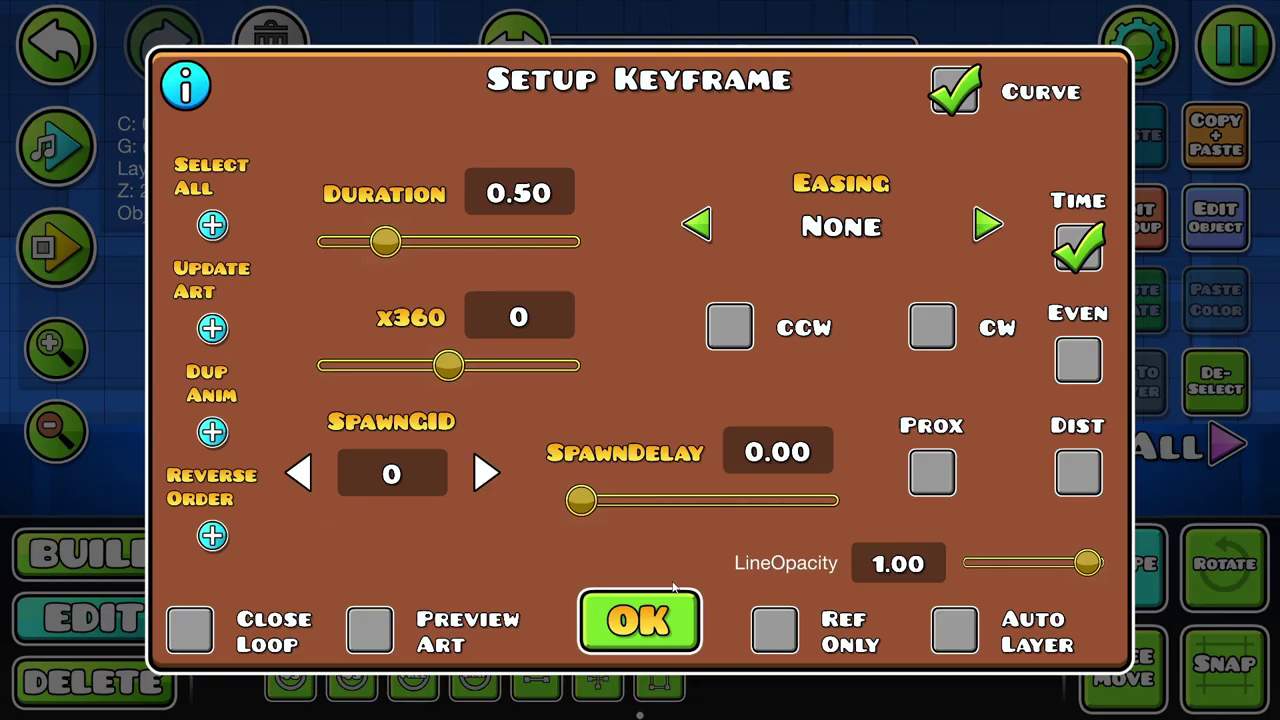
left_click(985, 226)
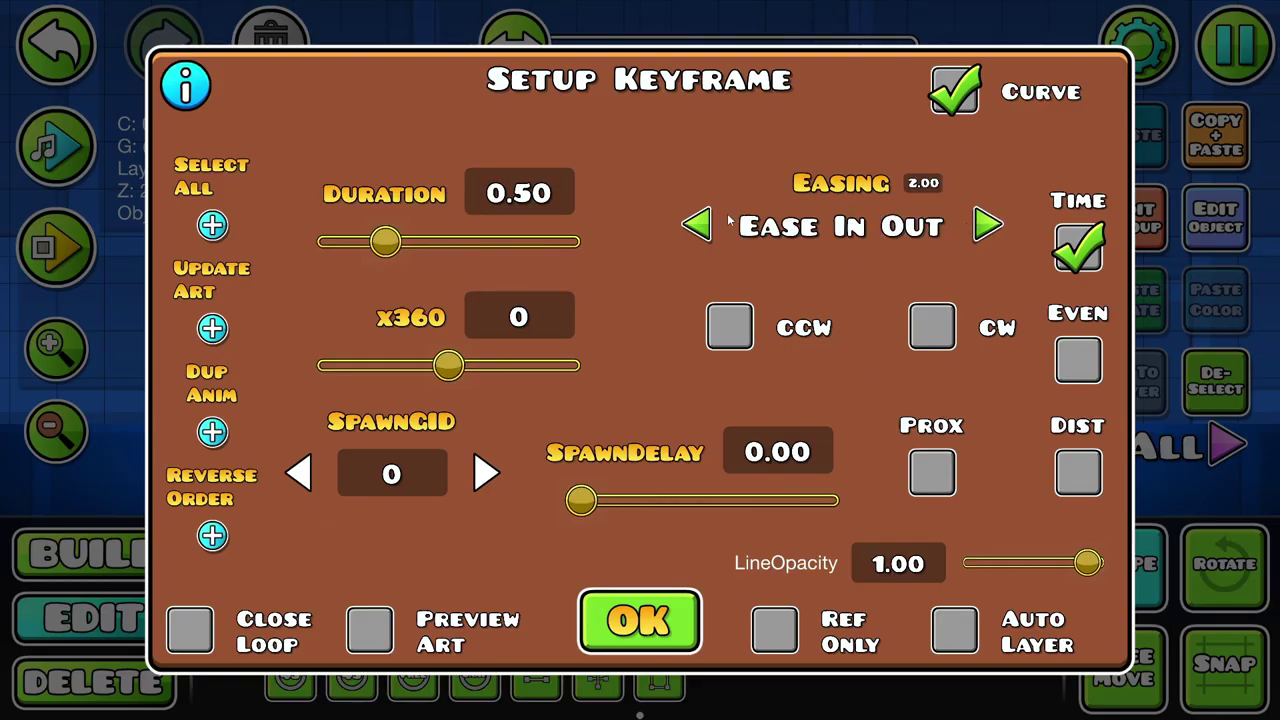
left_click(593, 645)
left_click(465, 293)
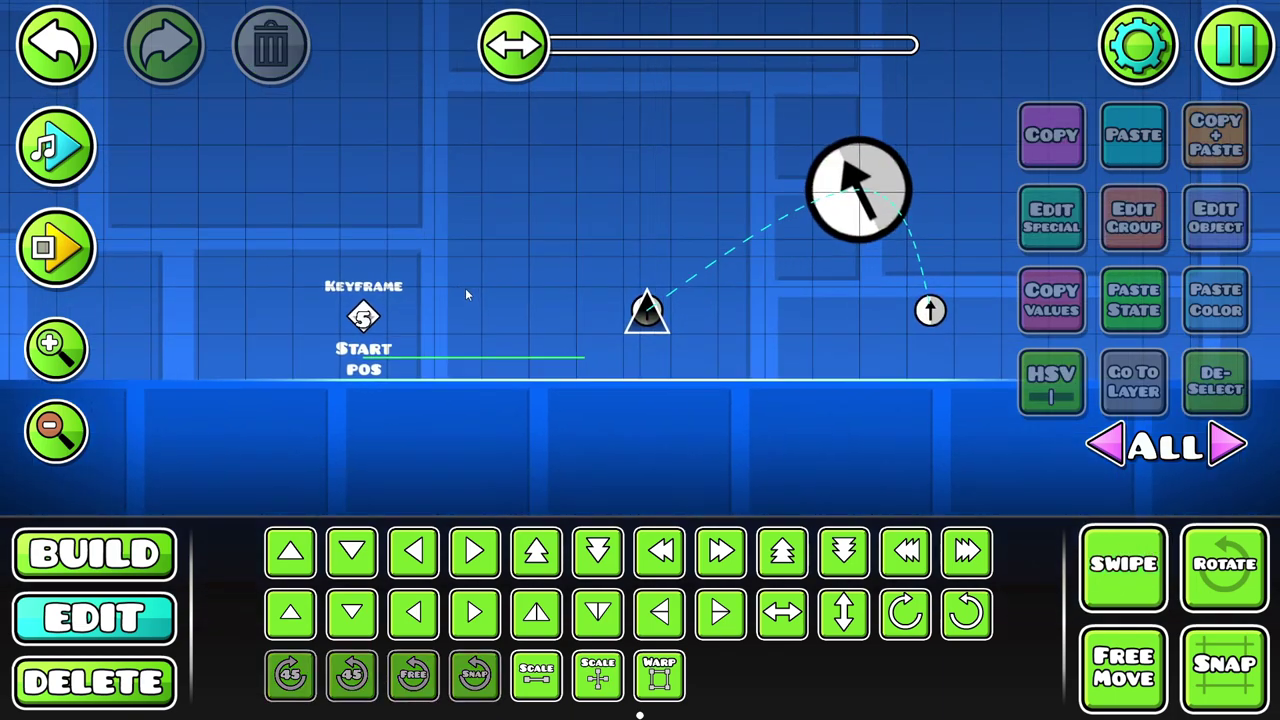
Enable Spawn Trigger and Multi Trigger for the Keyframe trigger above the start position
left_click_drag(170, 478, 205, 543)
left_click_drag(397, 342, 489, 296)
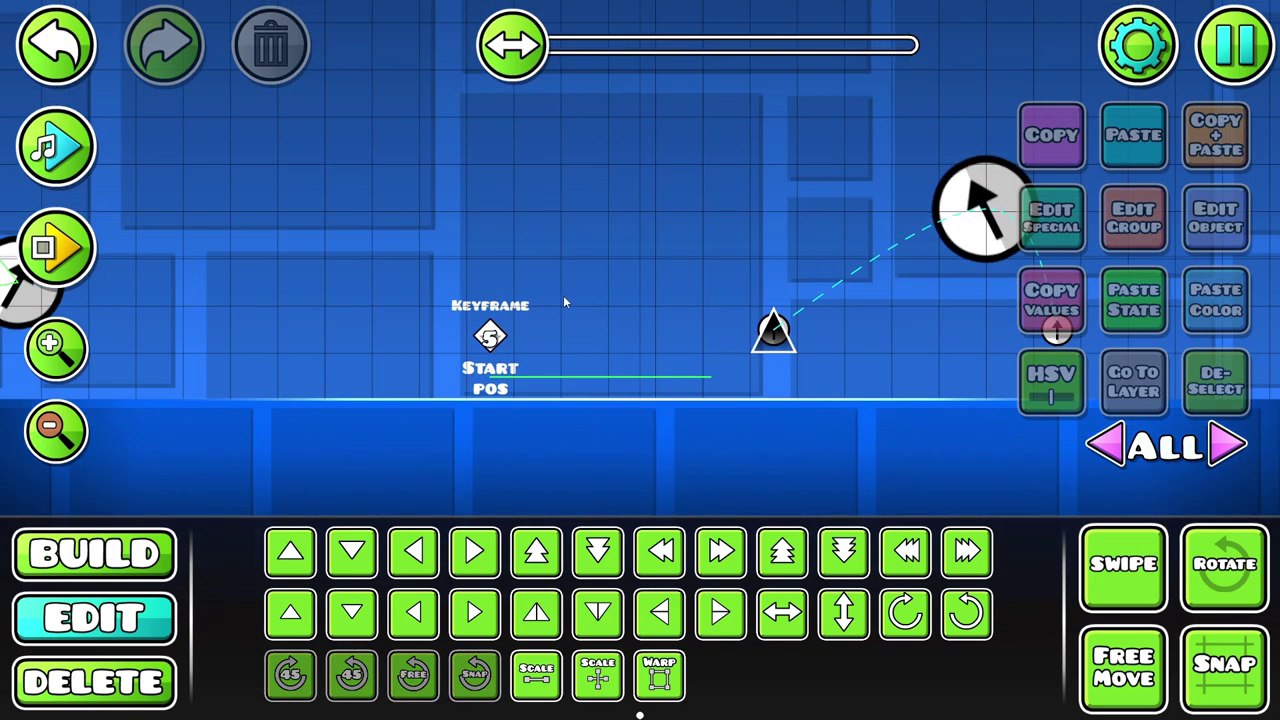
left_click(490, 316)
left_click(1192, 215)
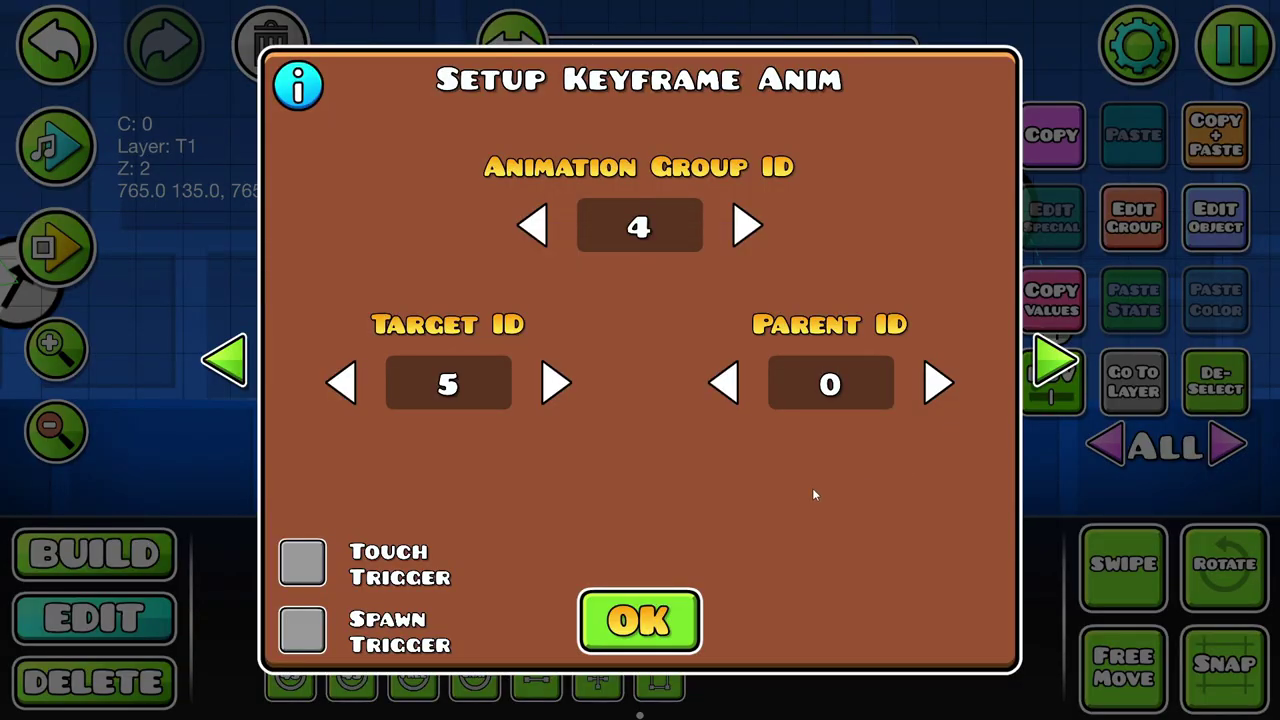
left_click(318, 644)
left_click(845, 632)
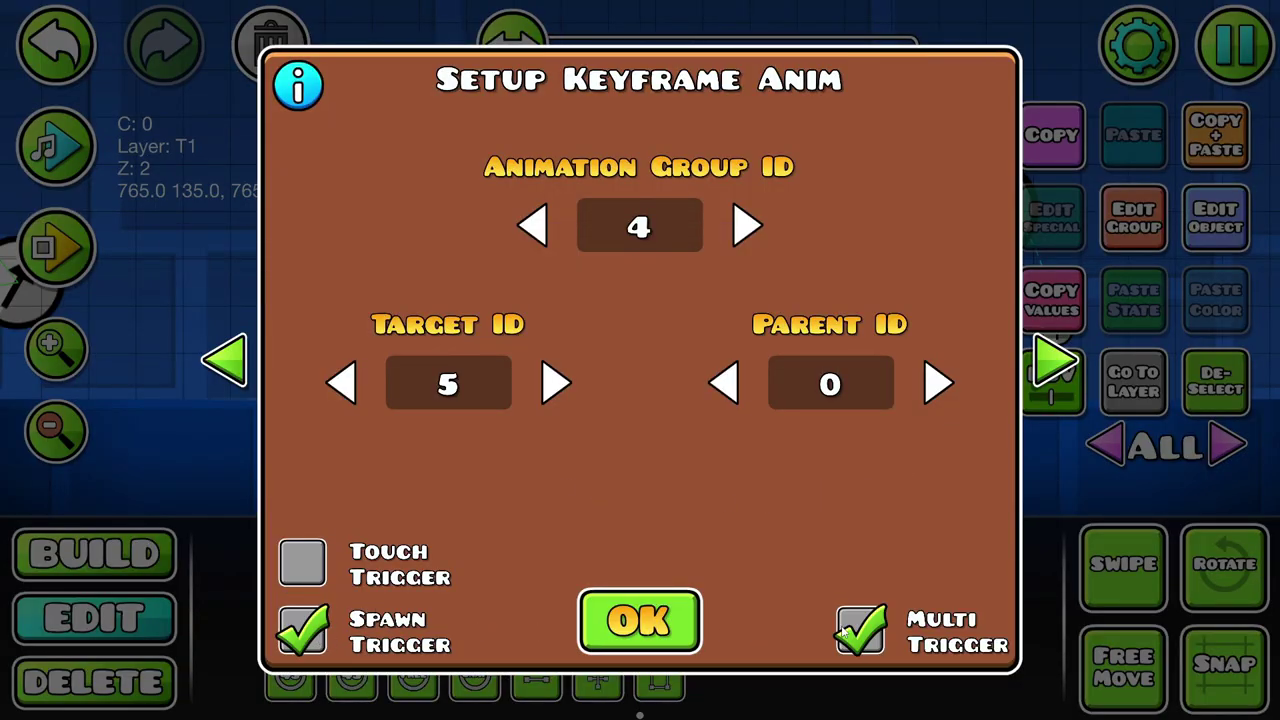
left_click(656, 606)
Add the next free group ID, 6, to the selected Keyframe trigger
left_click(1130, 225)
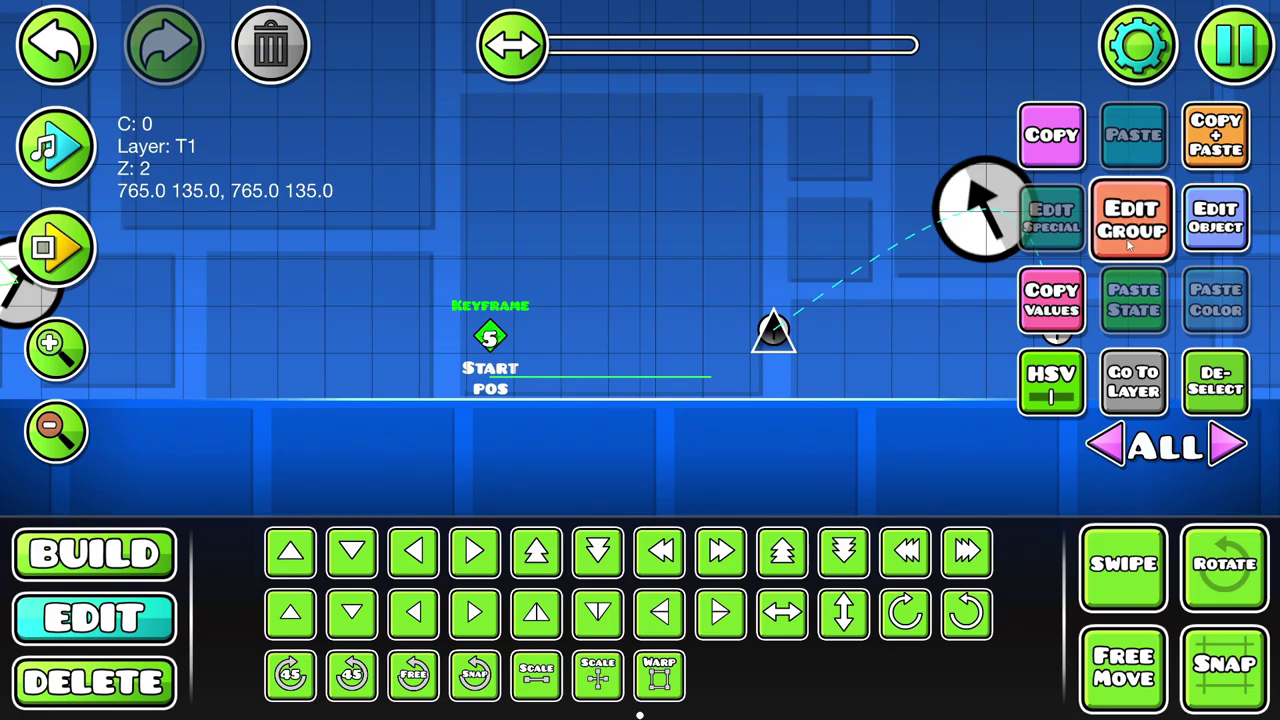
left_click(358, 268)
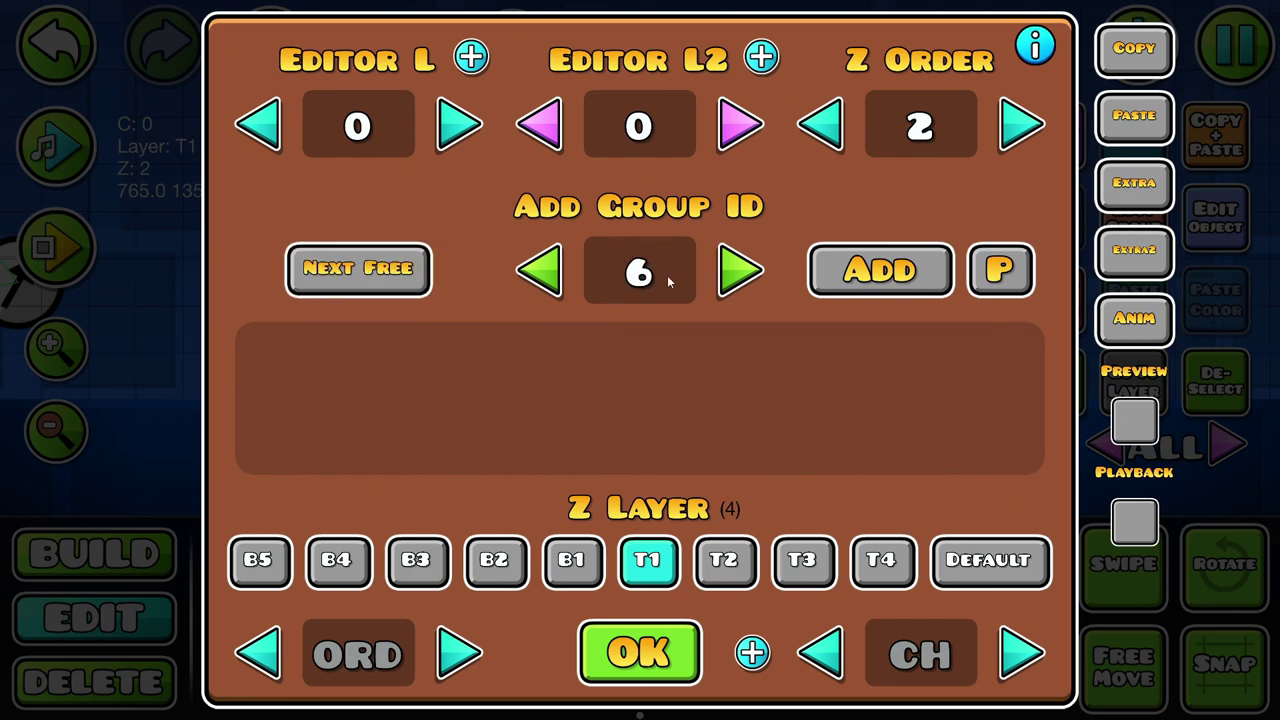
left_click(857, 280)
left_click(695, 655)
Place a Spawn trigger two blocks to the left of the Keyframe trigger
left_click(125, 550)
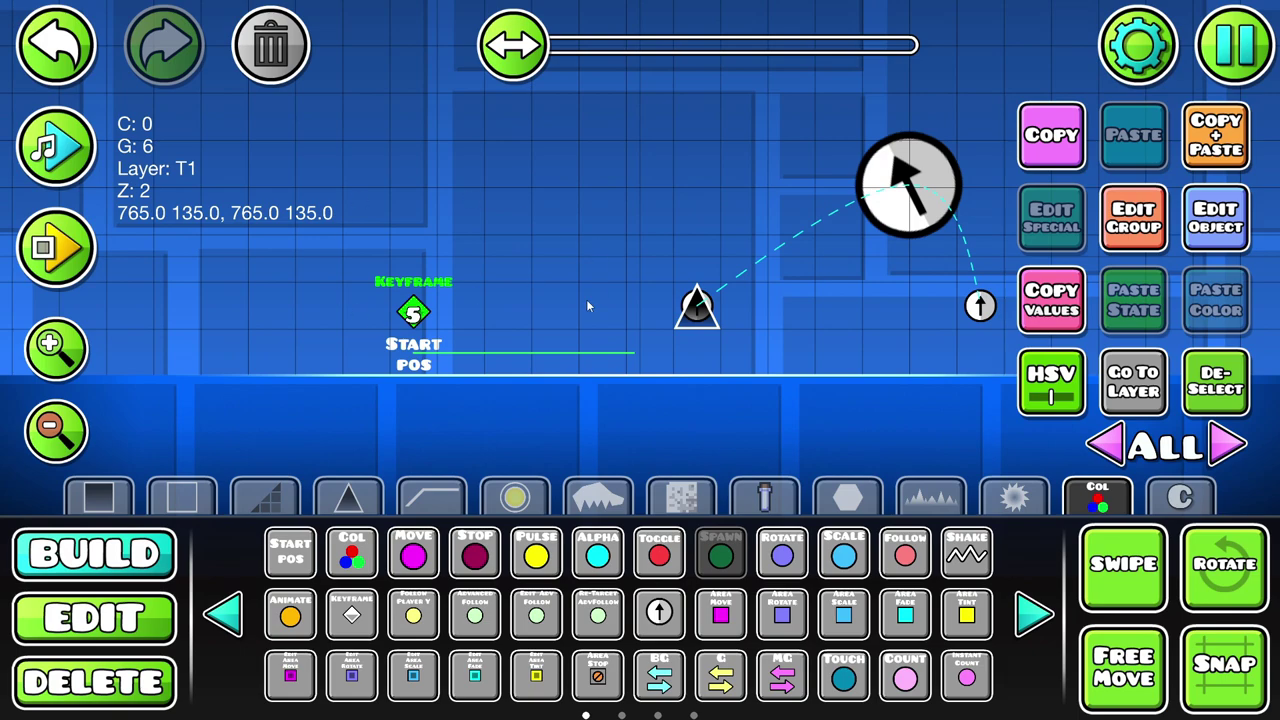
left_click(314, 305)
left_click(1246, 215)
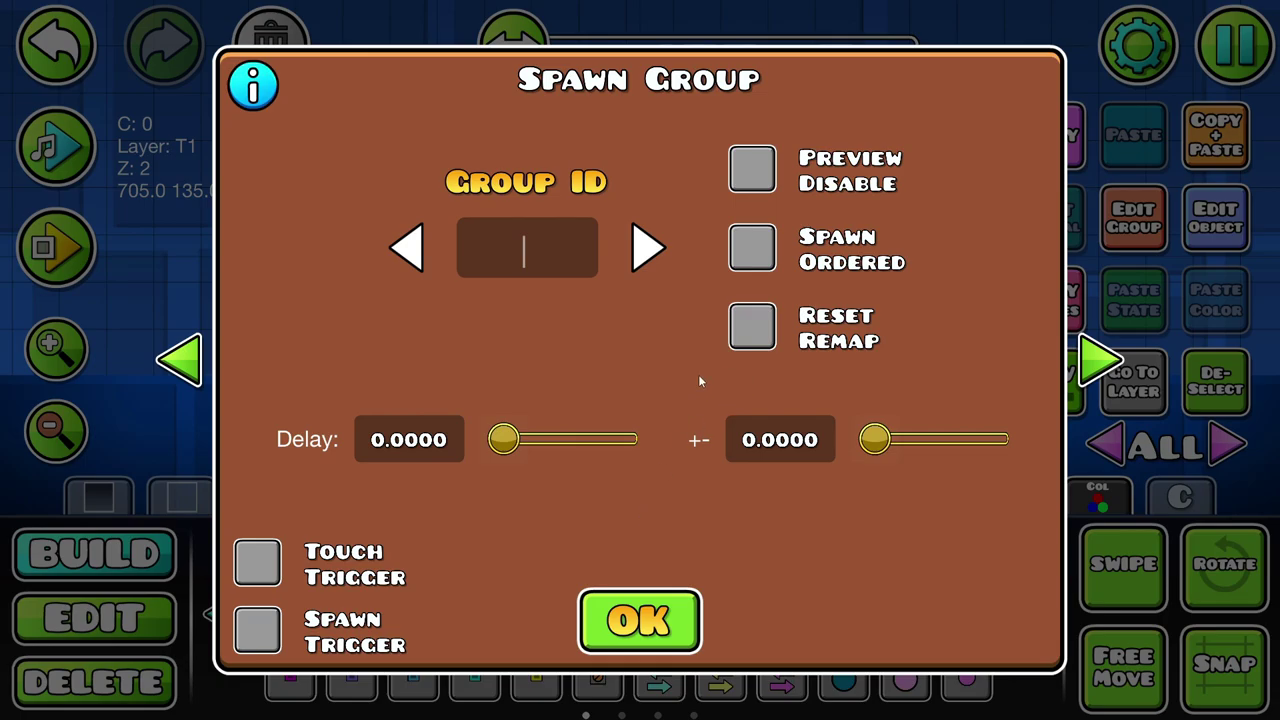
left_click(608, 632)
Check the Keyframe trigger's group and set the Spawn trigger's Group ID to 6
key("2")
left_click(416, 305)
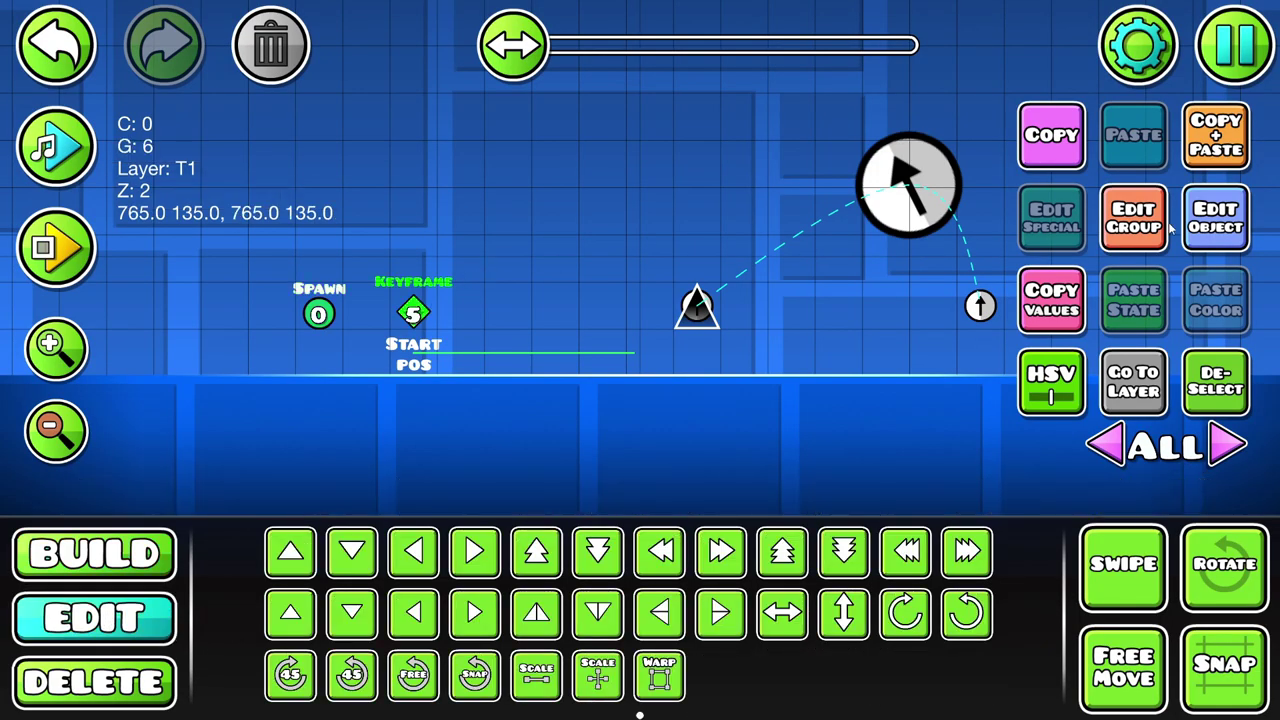
left_click(1150, 222)
left_click(639, 652)
left_click(320, 309)
left_click(1215, 217)
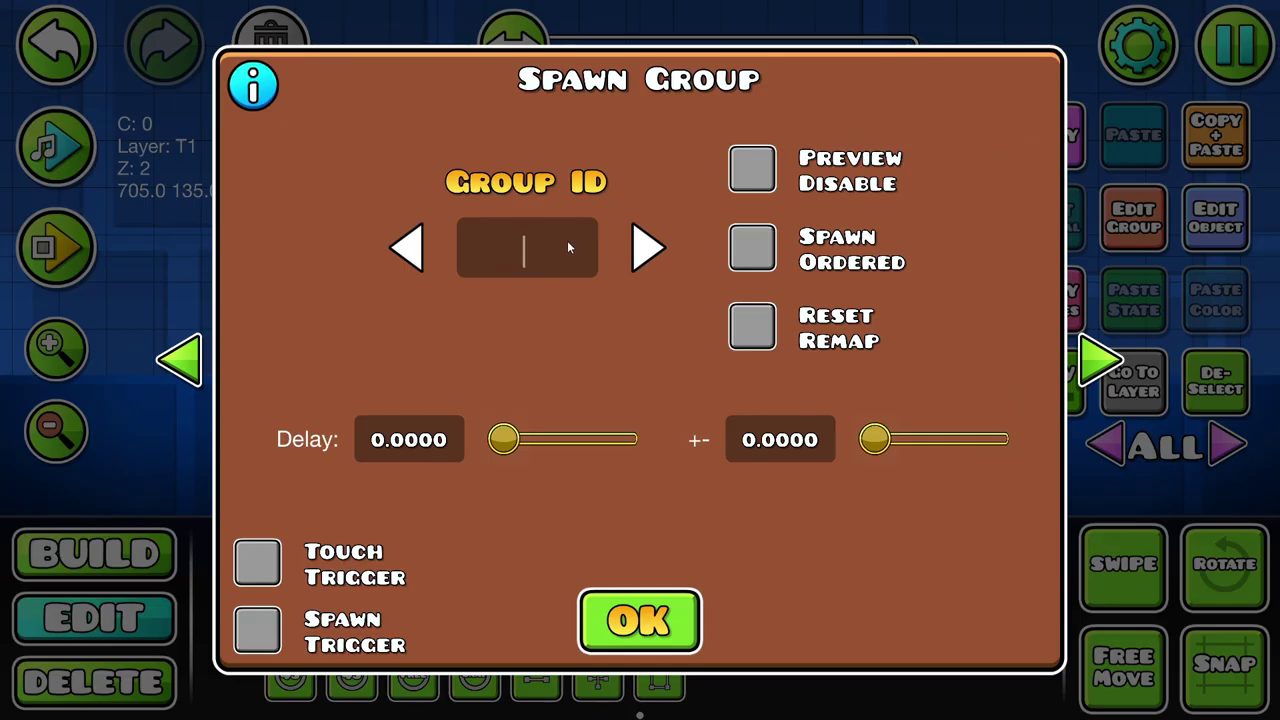
left_click(668, 638)
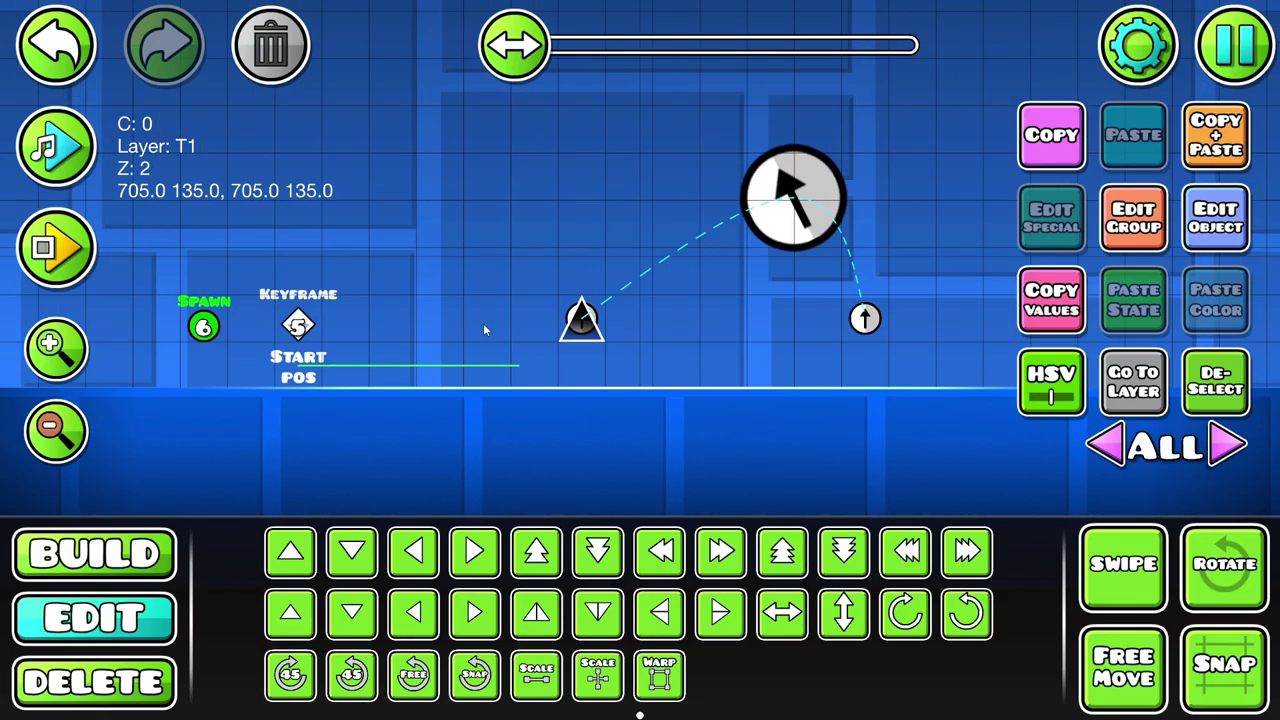
Duplicate the third keyframe point and move the copy left onto the first point beneath the spike
left_click(52, 333)
left_click(52, 333)
left_click(52, 333)
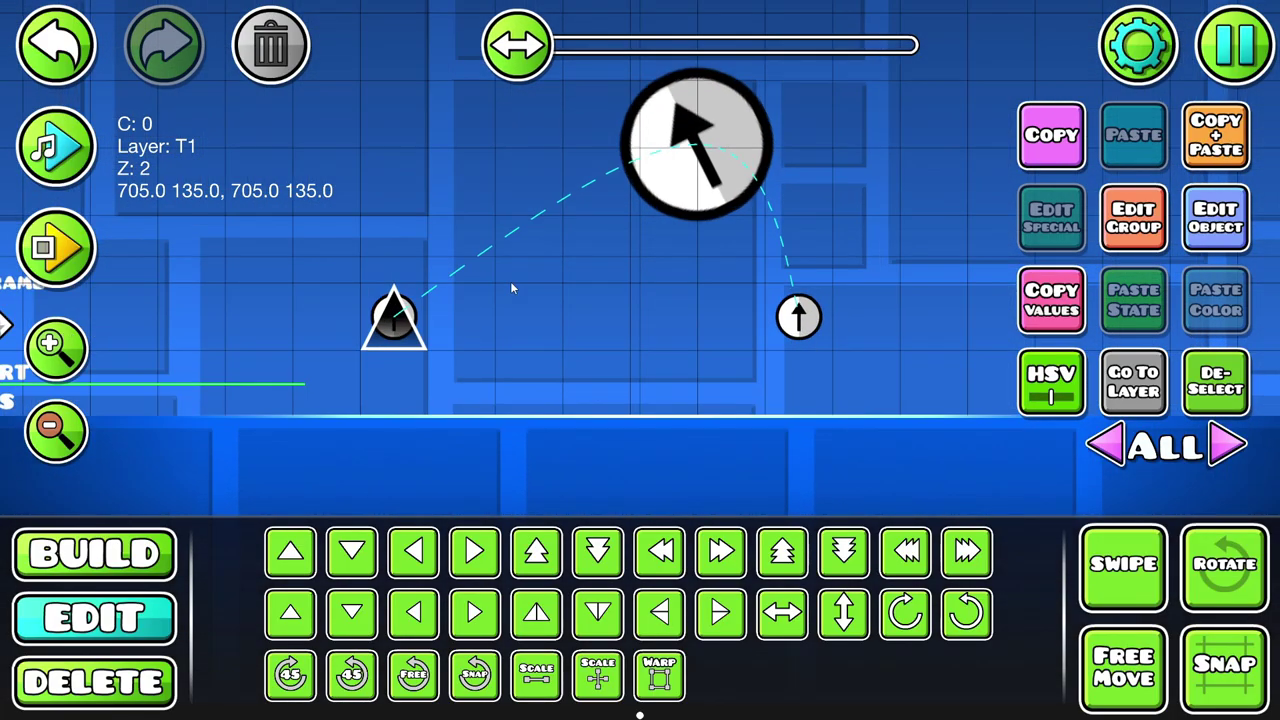
left_click_drag(510, 283, 460, 286)
left_click(744, 316)
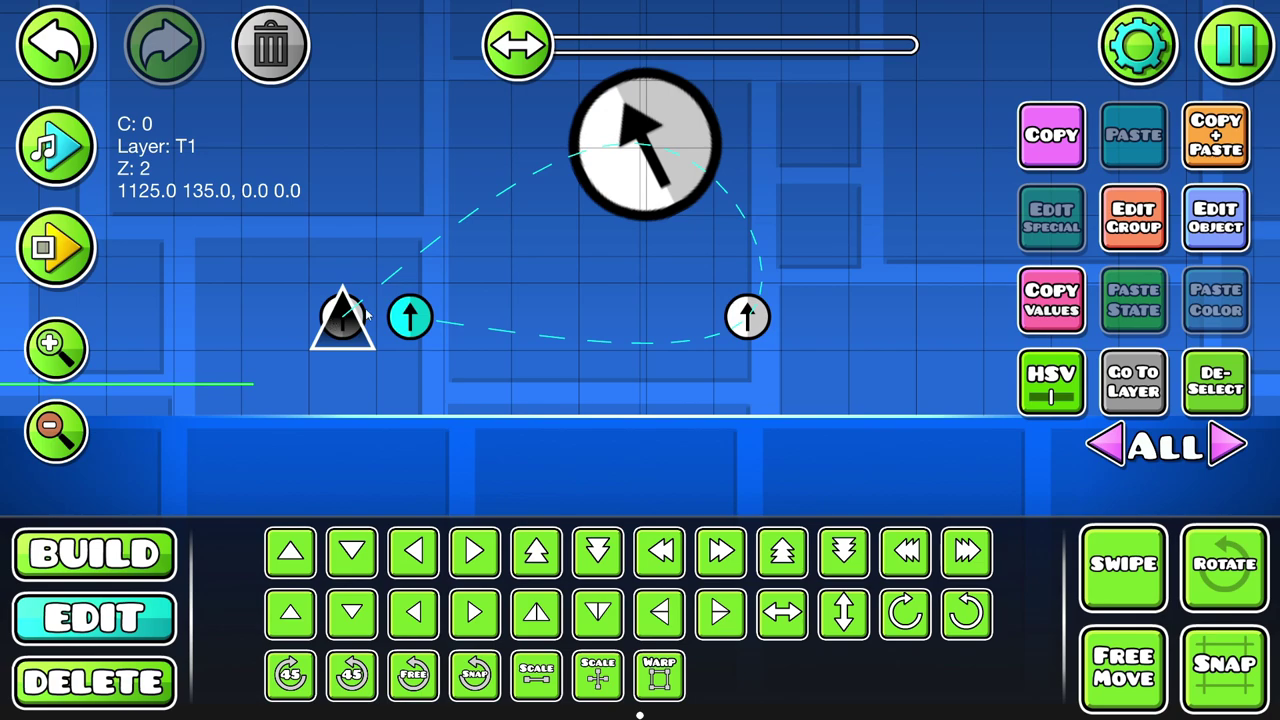
left_click_drag(517, 316, 650, 306)
left_click(56, 349)
left_click(56, 349)
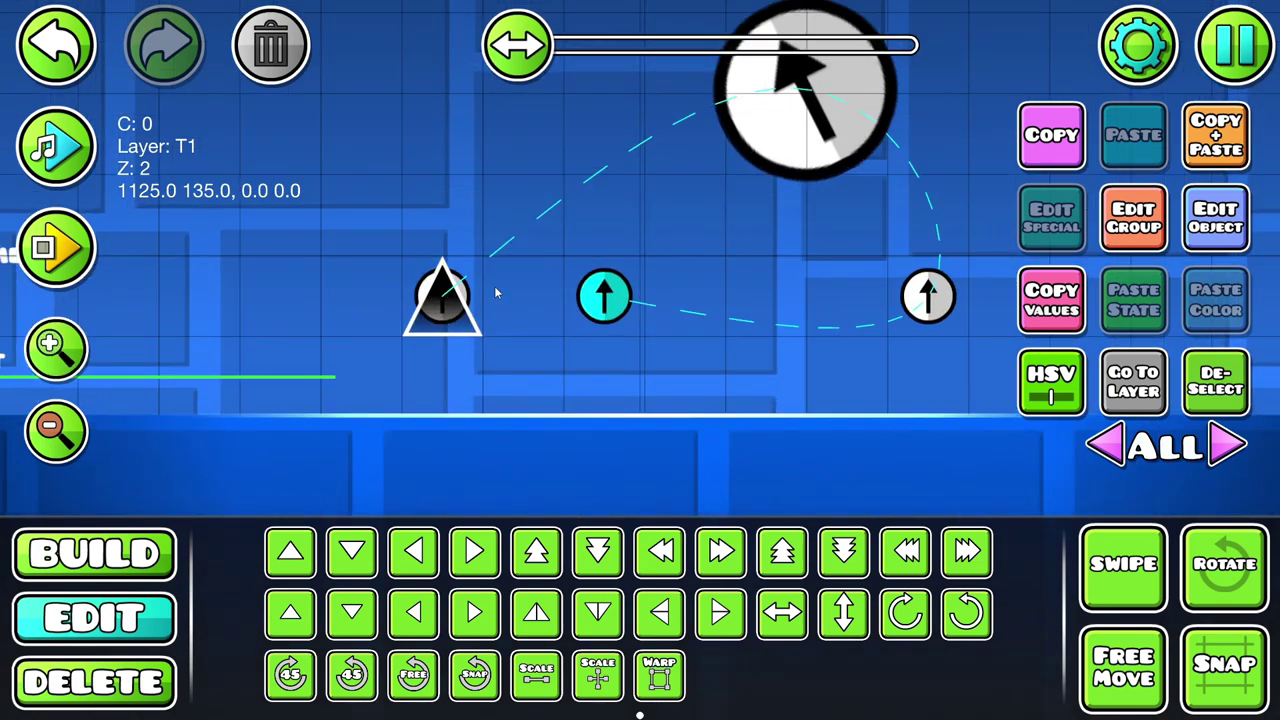
scroll(660, 315, "down", 1)
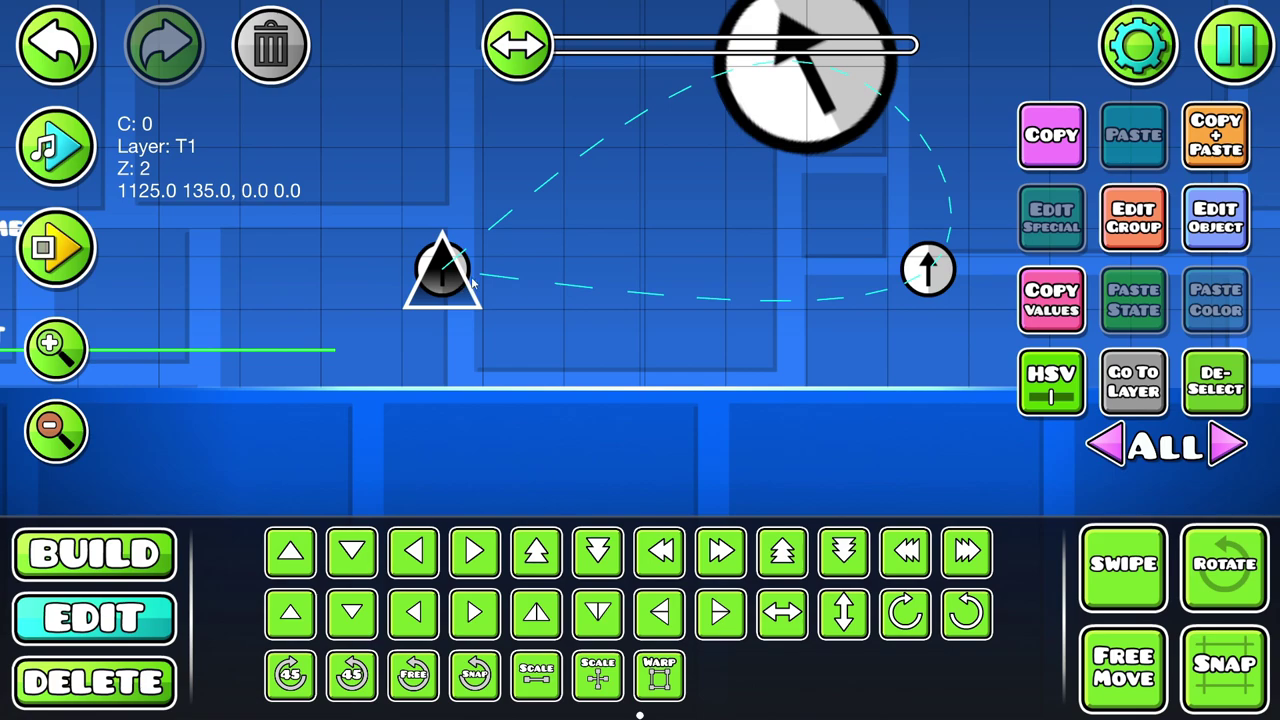
Set the SpawnGID of the new fourth keyframe point to 6 and playtest the repeating animation
left_click_drag(474, 284, 736, 345)
left_click(1210, 218)
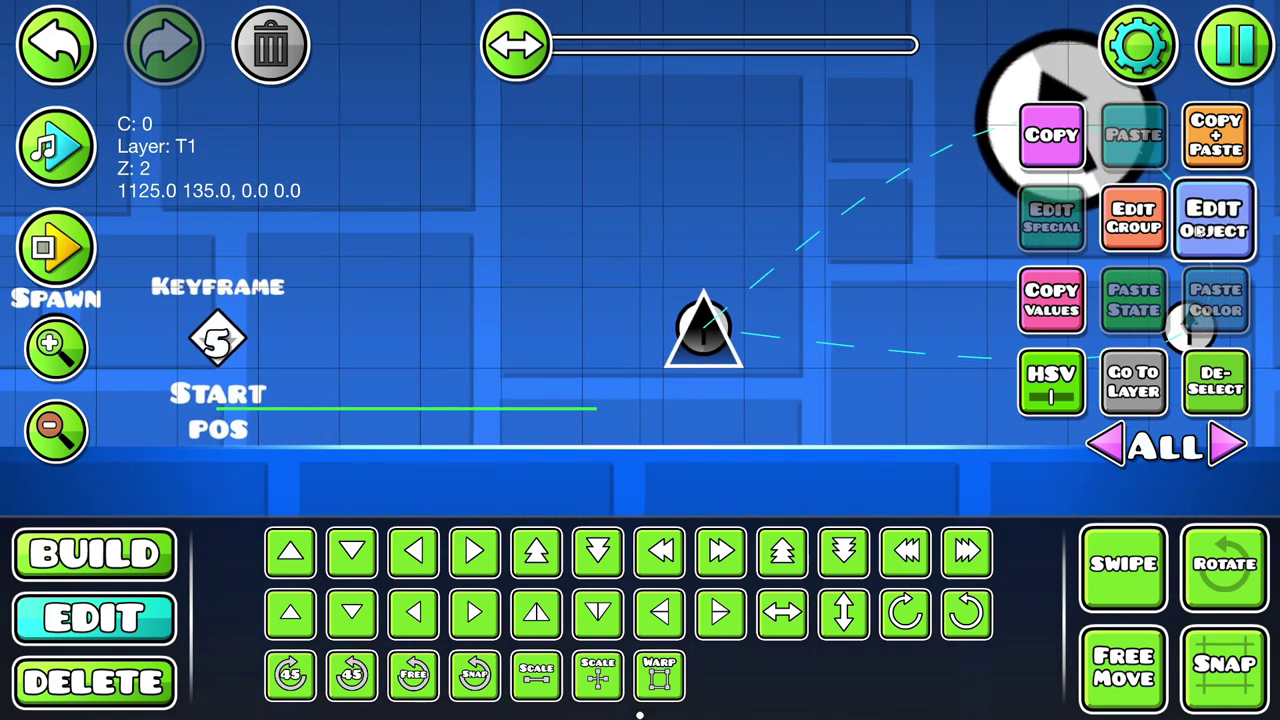
left_click(620, 596)
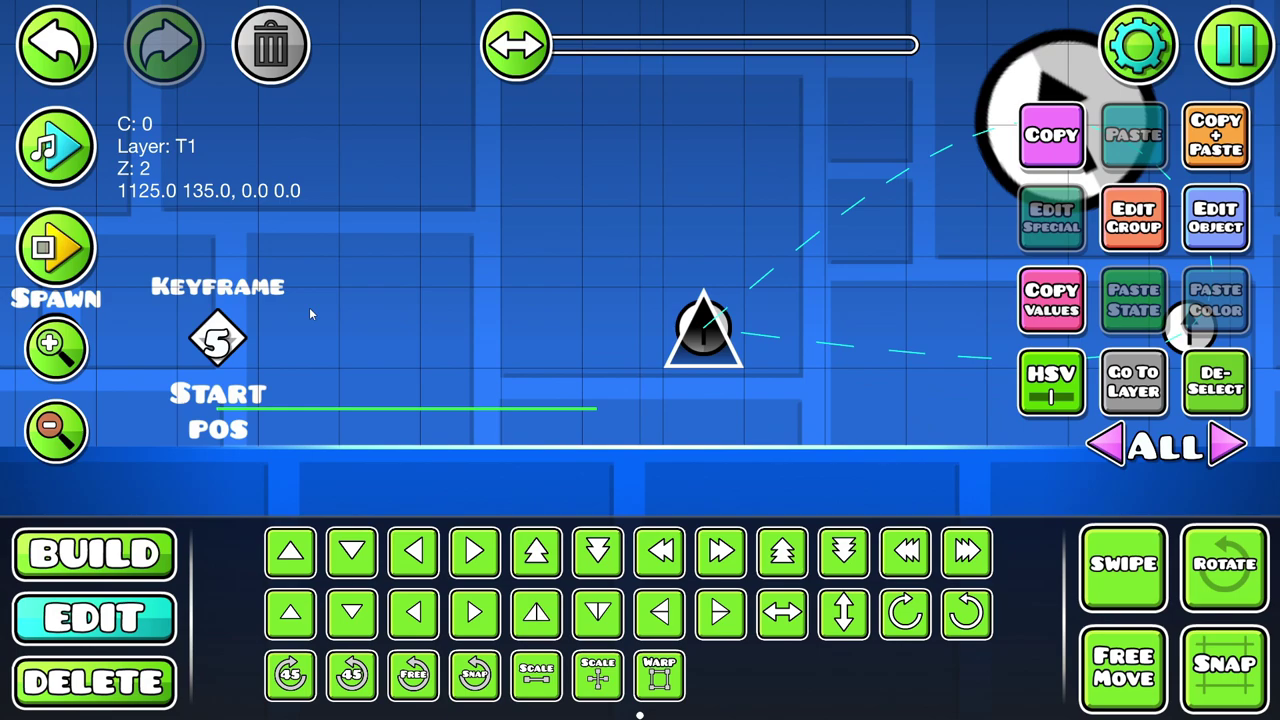
left_click(1228, 230)
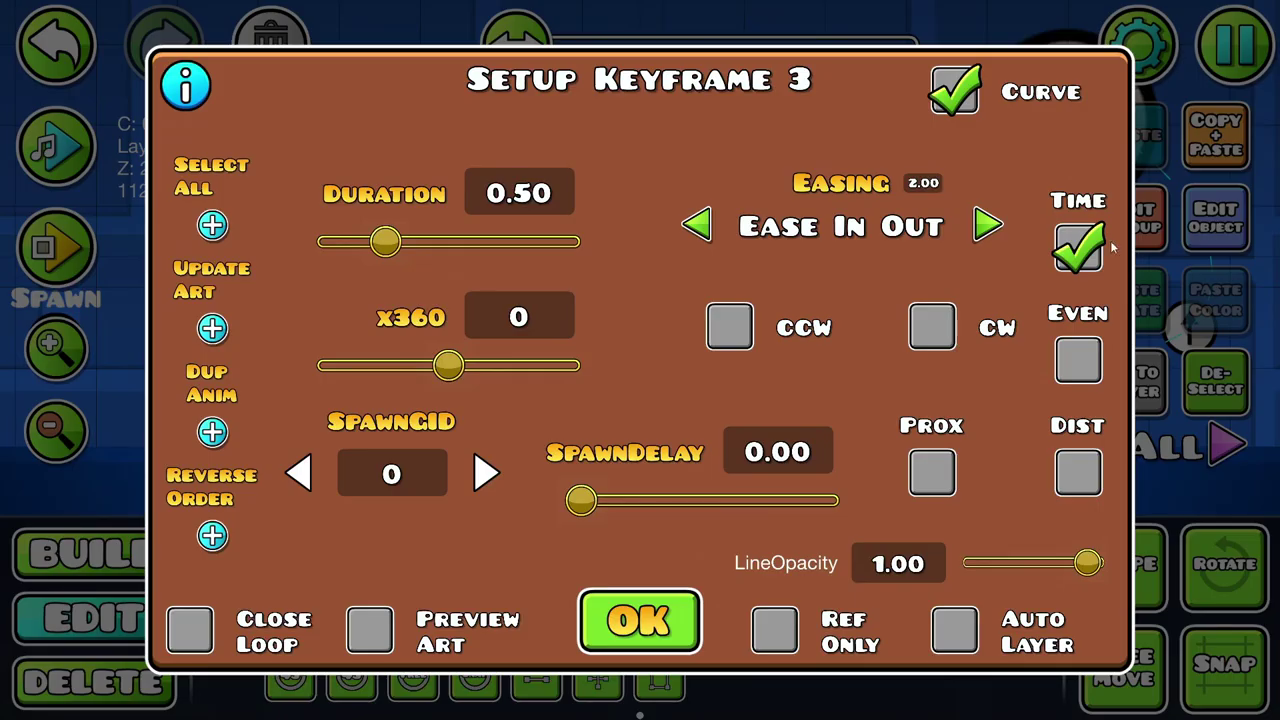
left_click(486, 472)
left_click(486, 472)
left_click(486, 472)
left_click(486, 472)
left_click(488, 472)
left_click(488, 472)
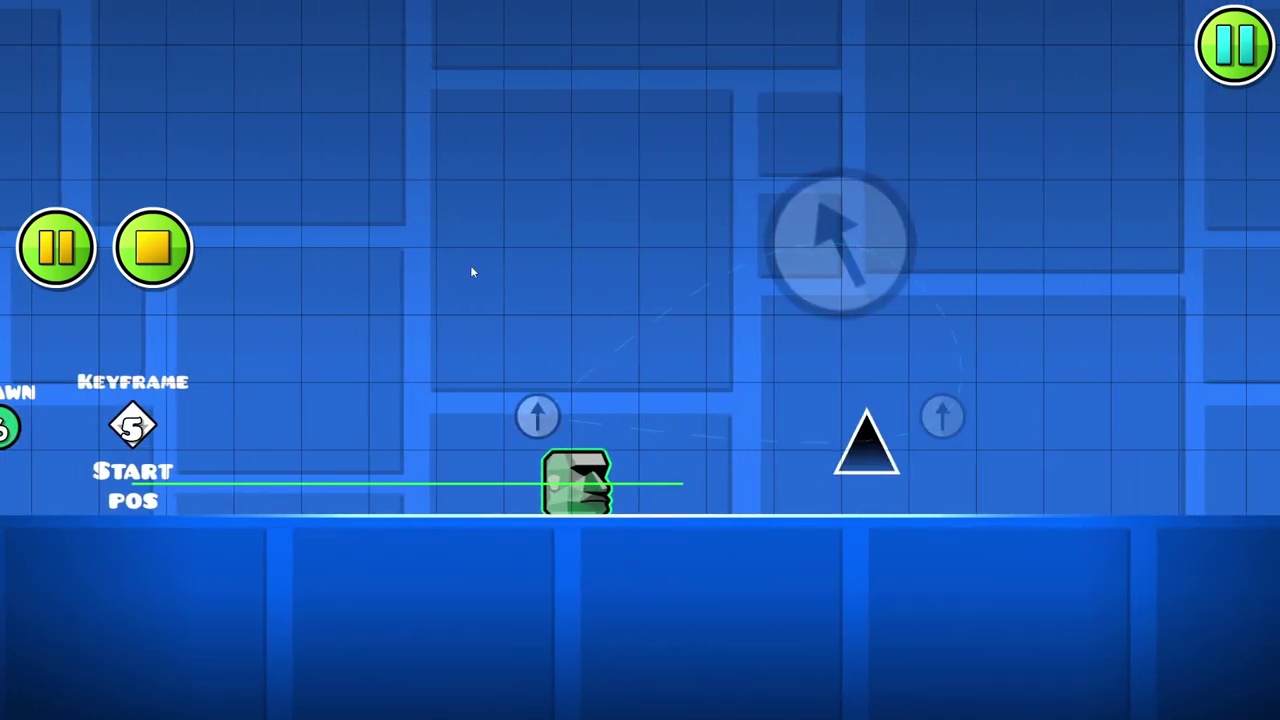
left_click(158, 240)
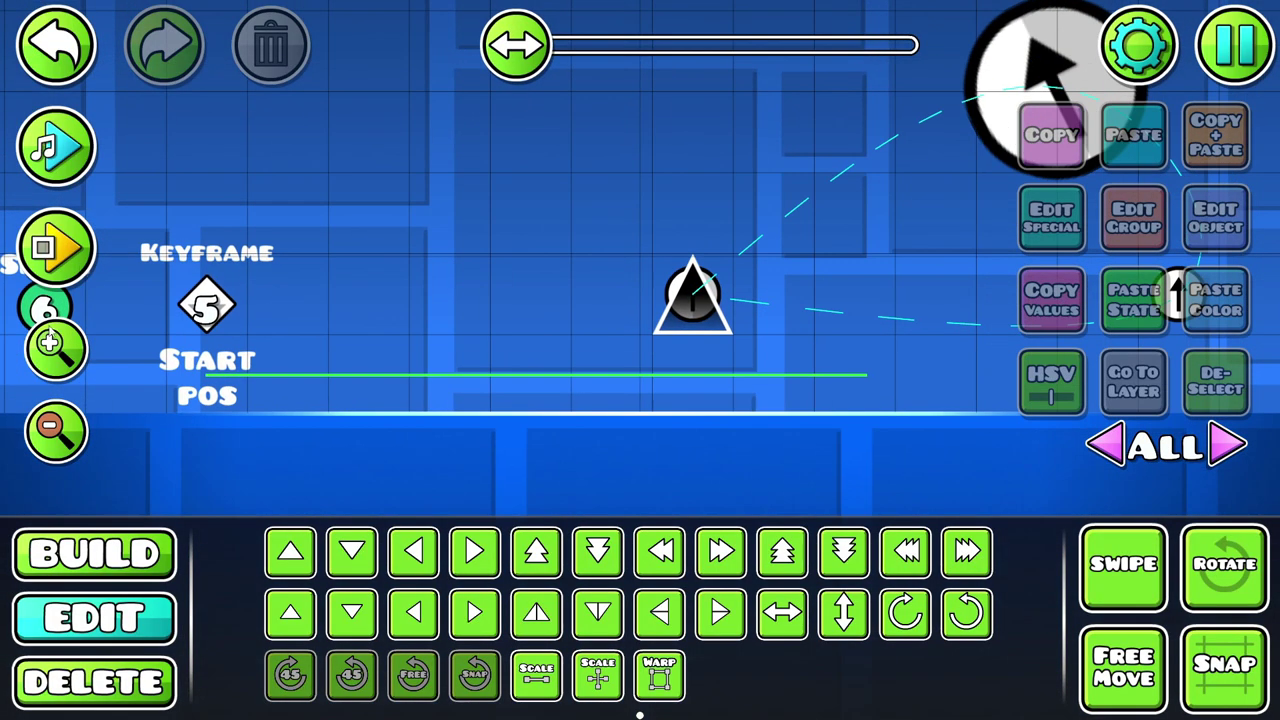
Move the Spawn trigger six blocks right and one block down, onto the ground two blocks before the spike
key("s")
key("d")
key("d")
key("d")
key("d")
key("d")
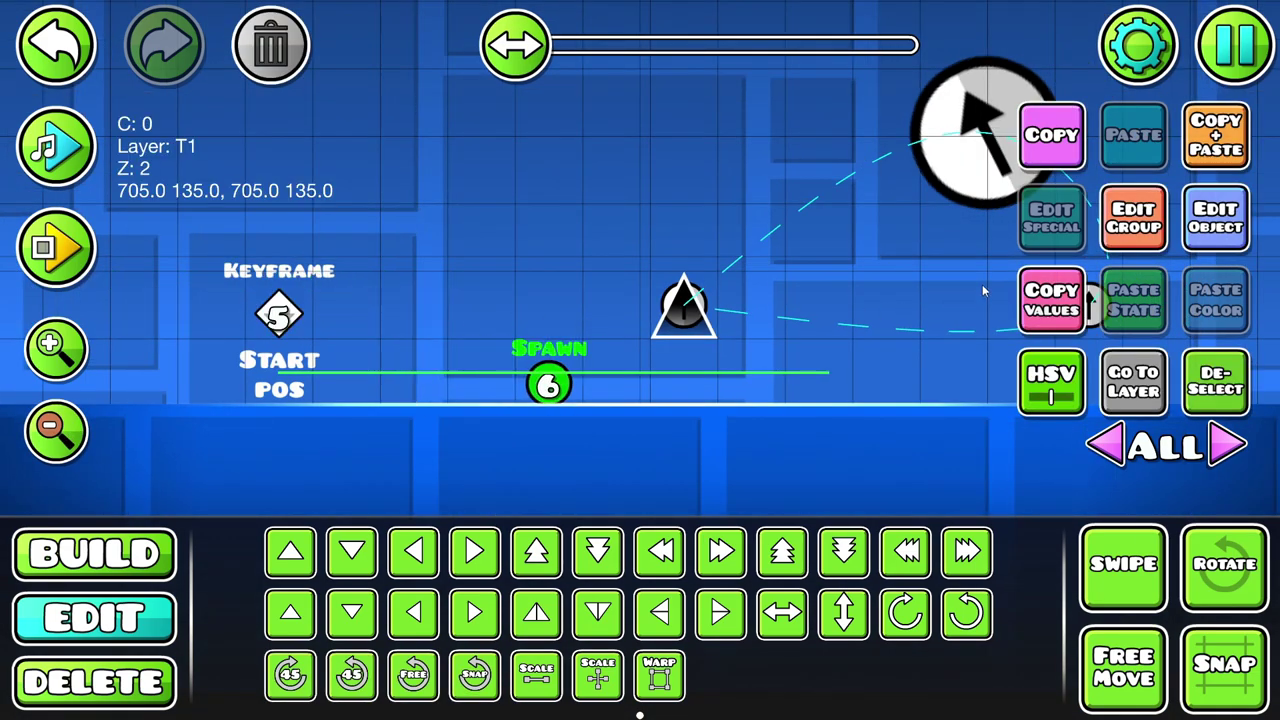
key("w")
key("a")
key("s")
key("d")
Enable Touch Trigger for the Spawn trigger and playtest the level
left_click(1215, 218)
left_click(257, 562)
left_click(640, 620)
left_click(57, 250)
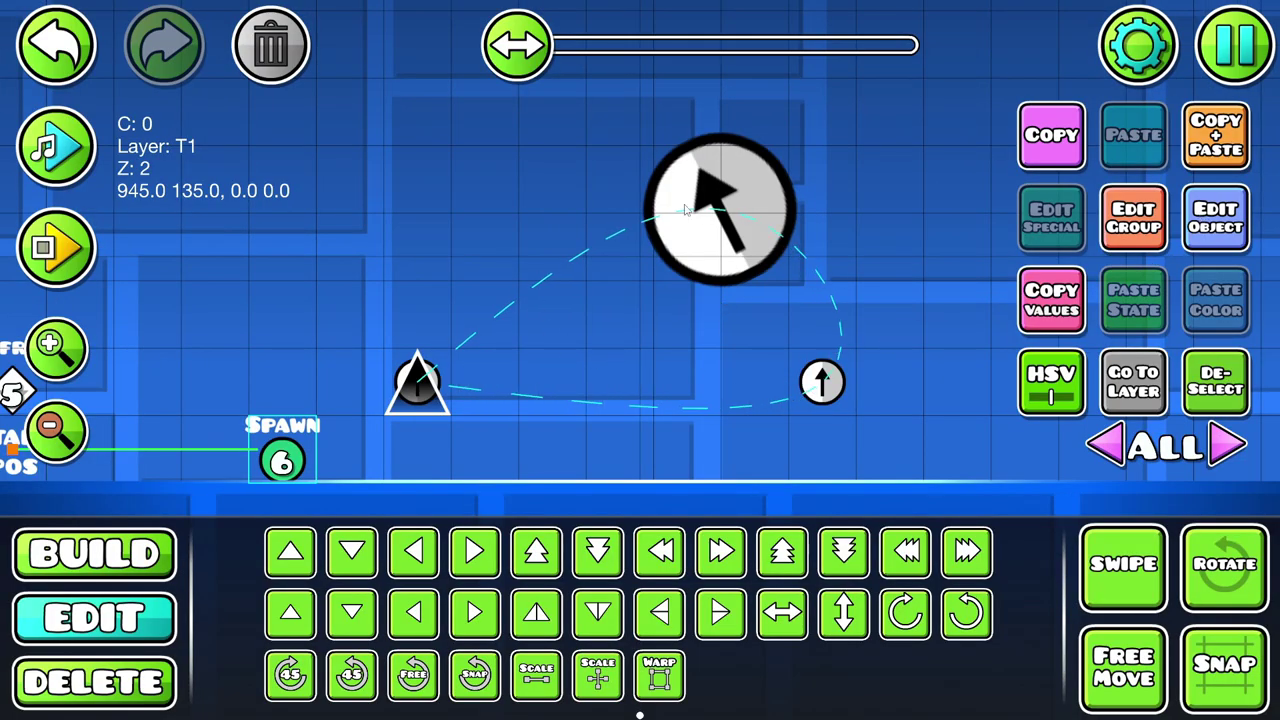
Set the SpawnGID of the fourth keyframe point back to 0 and playtest the touch-triggered animation
left_click(1205, 218)
left_click(312, 466)
left_click(312, 466)
left_click(312, 466)
left_click(312, 466)
left_click(312, 466)
left_click(312, 466)
left_click(312, 466)
left_click(312, 466)
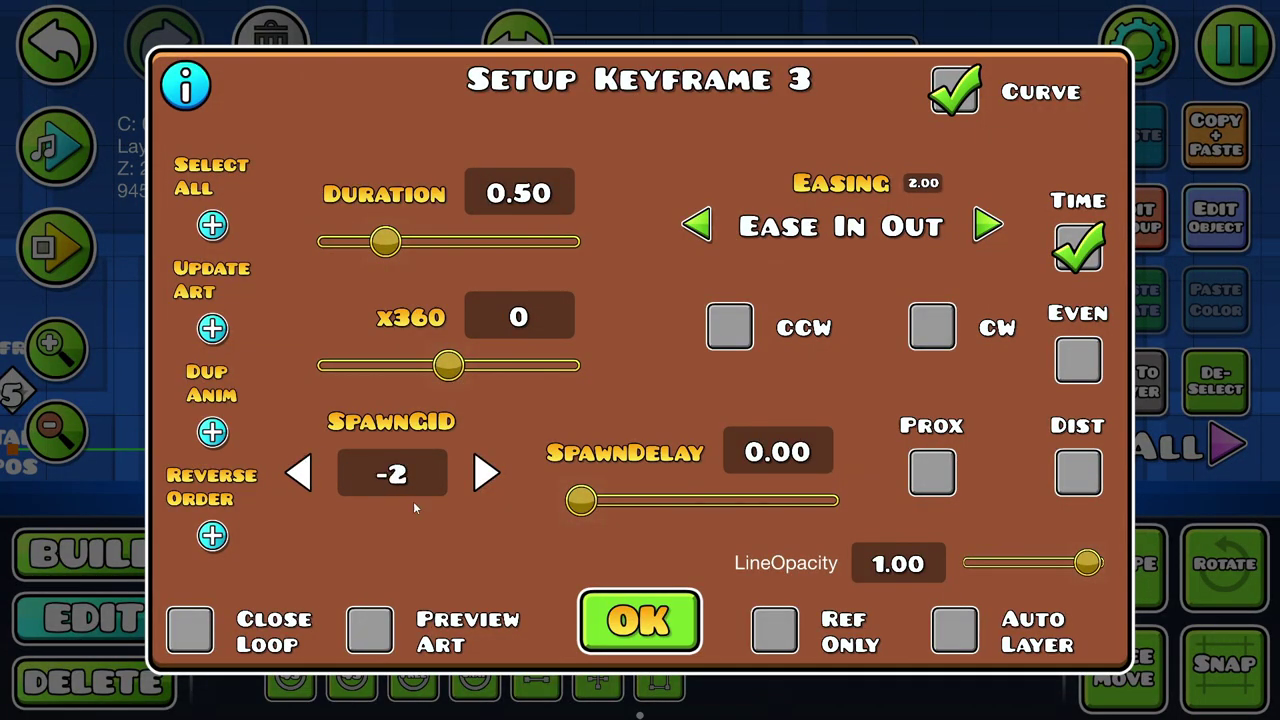
left_click(486, 474)
left_click(486, 474)
left_click(640, 620)
left_click(57, 245)
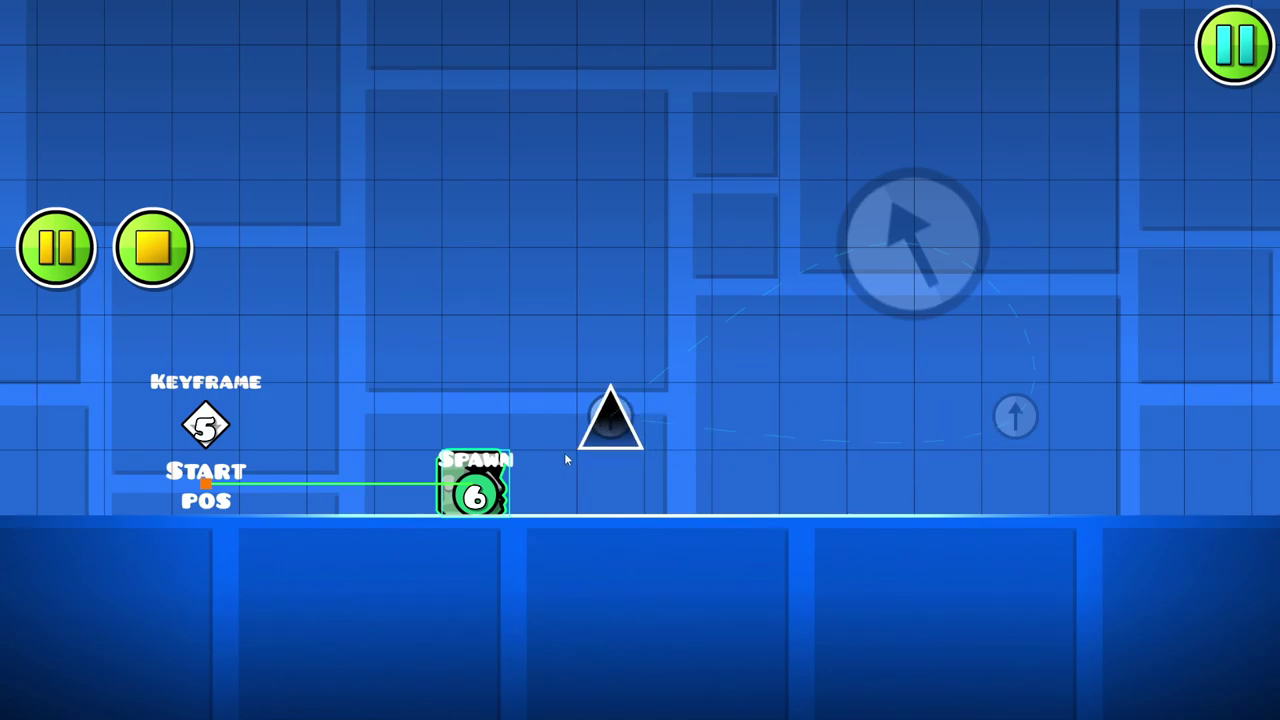
left_click(137, 232)
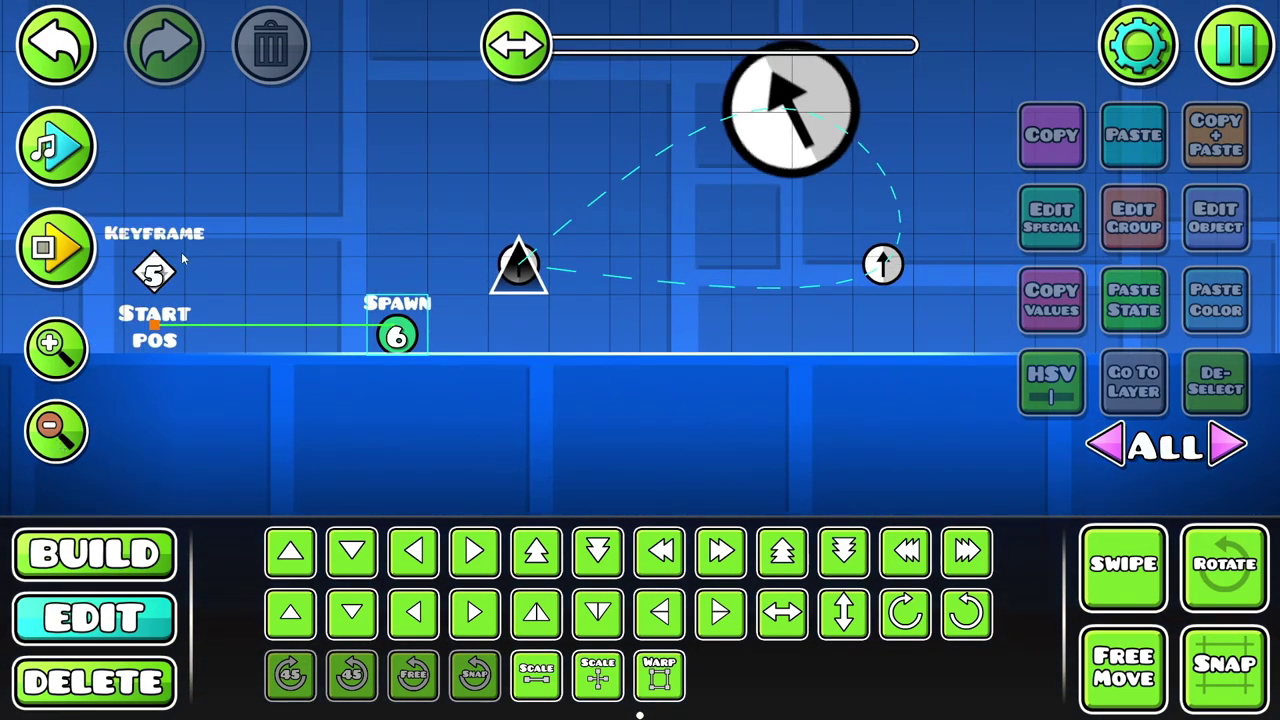
left_click(58, 440)
left_click(58, 440)
left_click(58, 440)
left_click_drag(541, 313, 723, 391)
left_click(57, 446)
left_click(58, 448)
left_click_drag(320, 446, 537, 498)
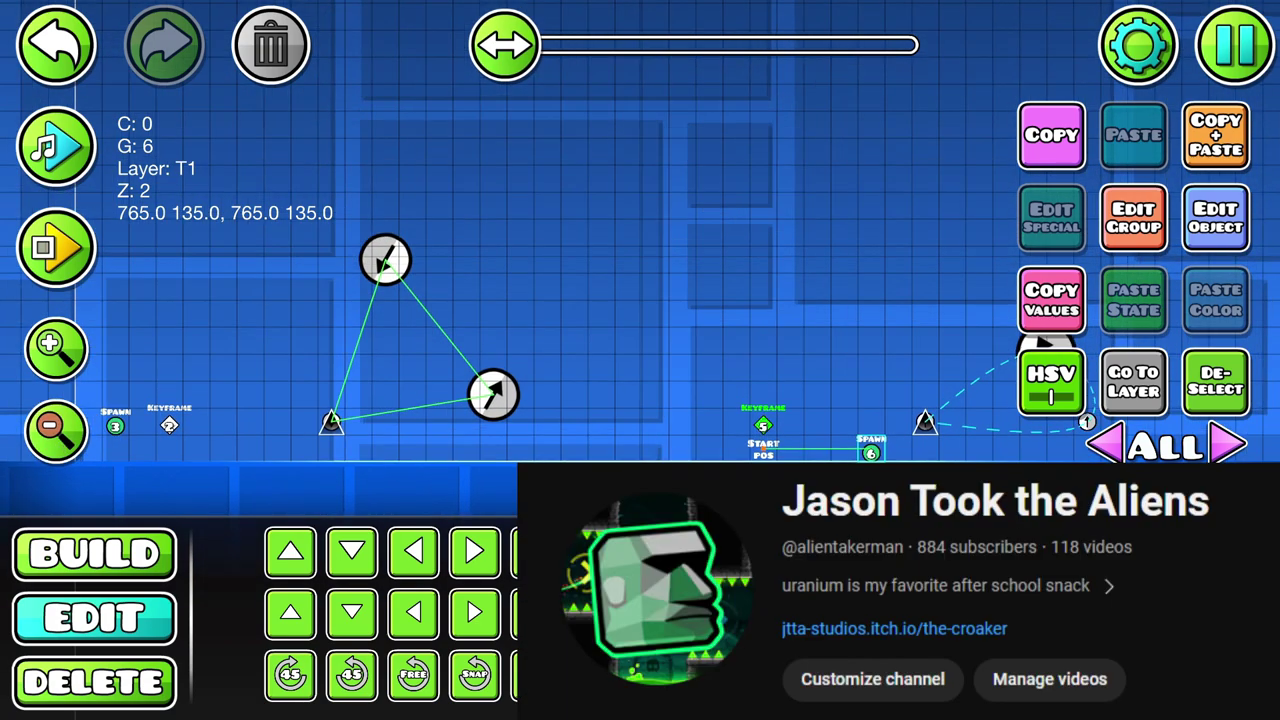